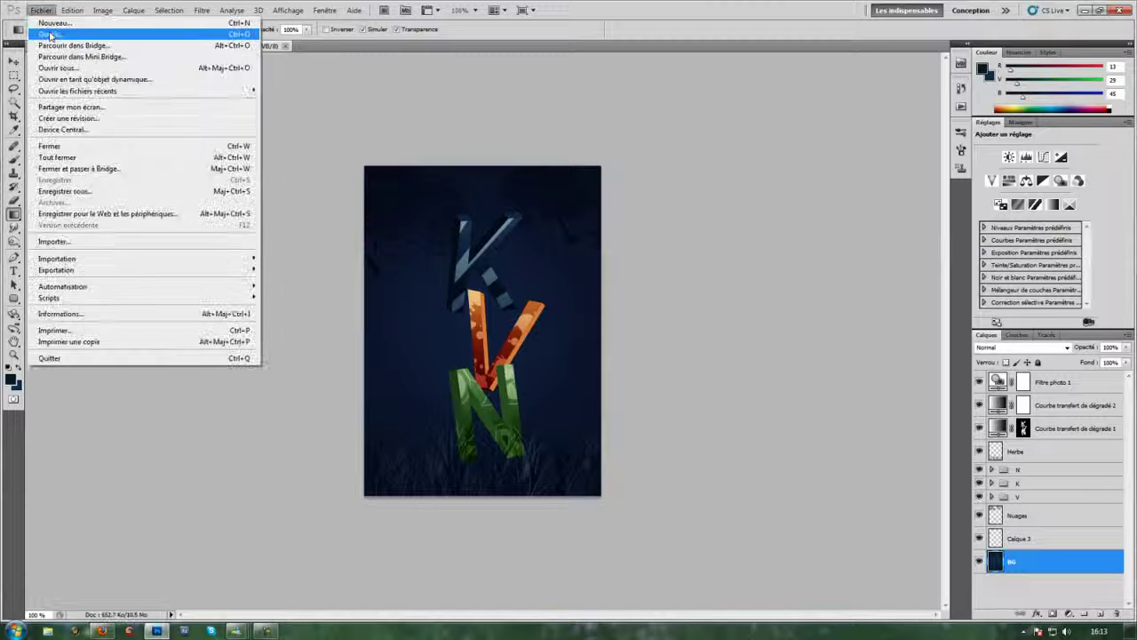
Step: Create a 400 × 600 pixel document with a white background and convert its locked background into the normal layer Calque 0
left_click(44, 20)
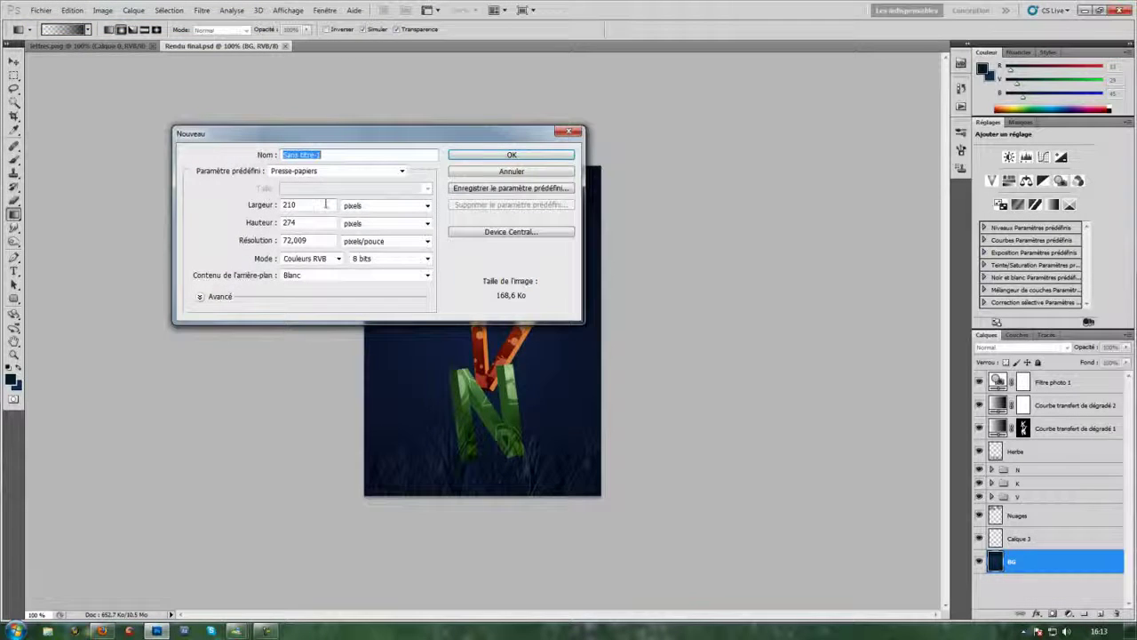
double_click(288, 204)
type("400")
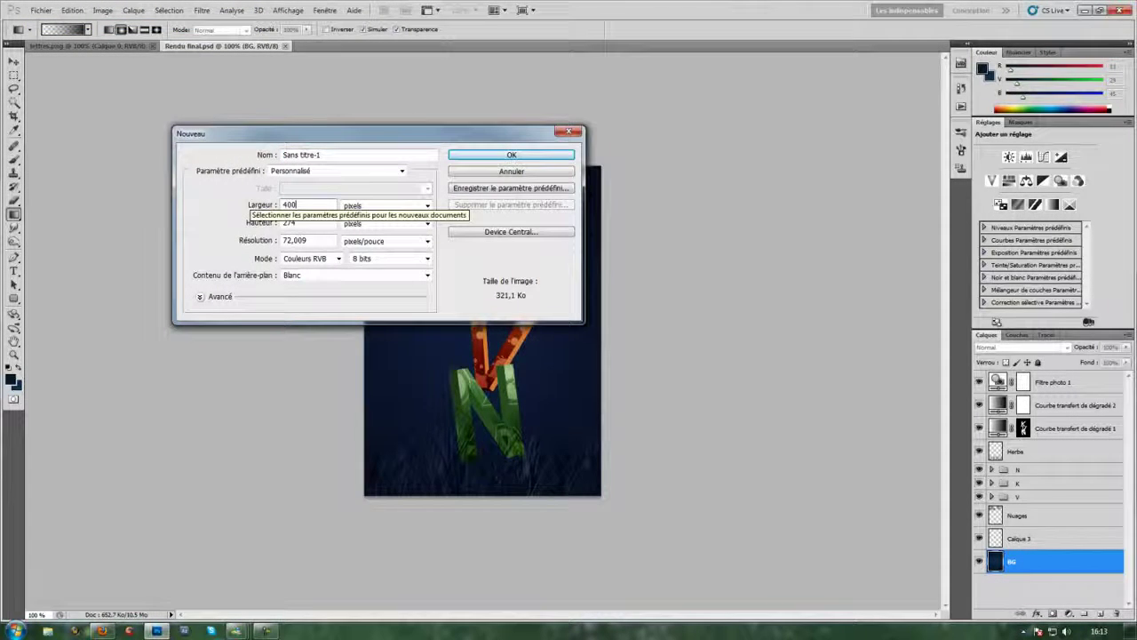
double_click(302, 223)
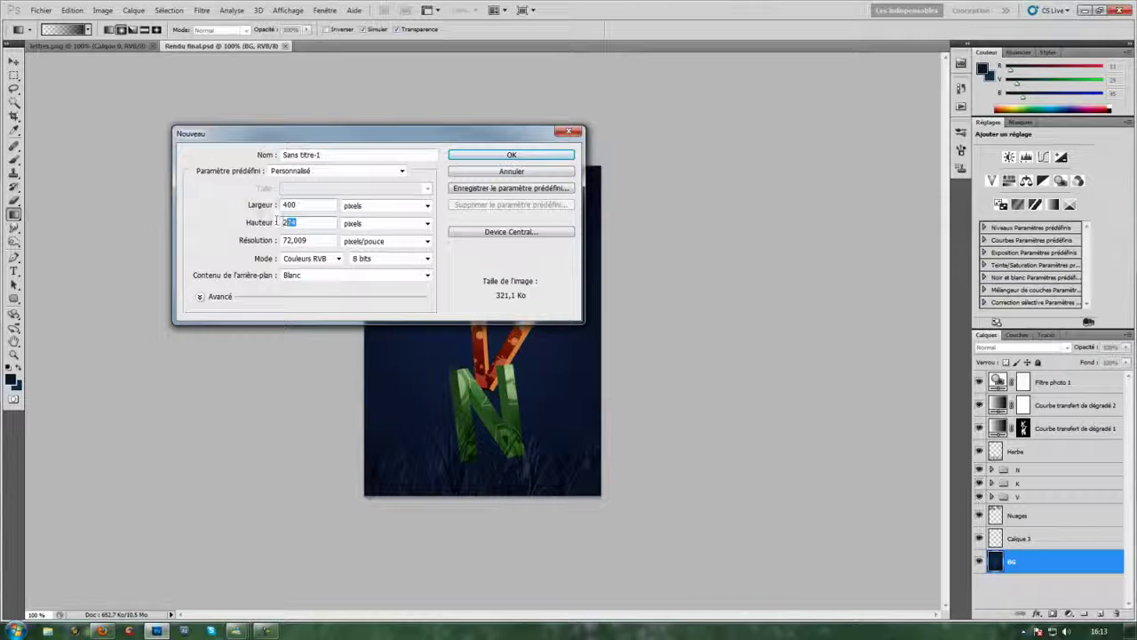
type("600")
key("Return")
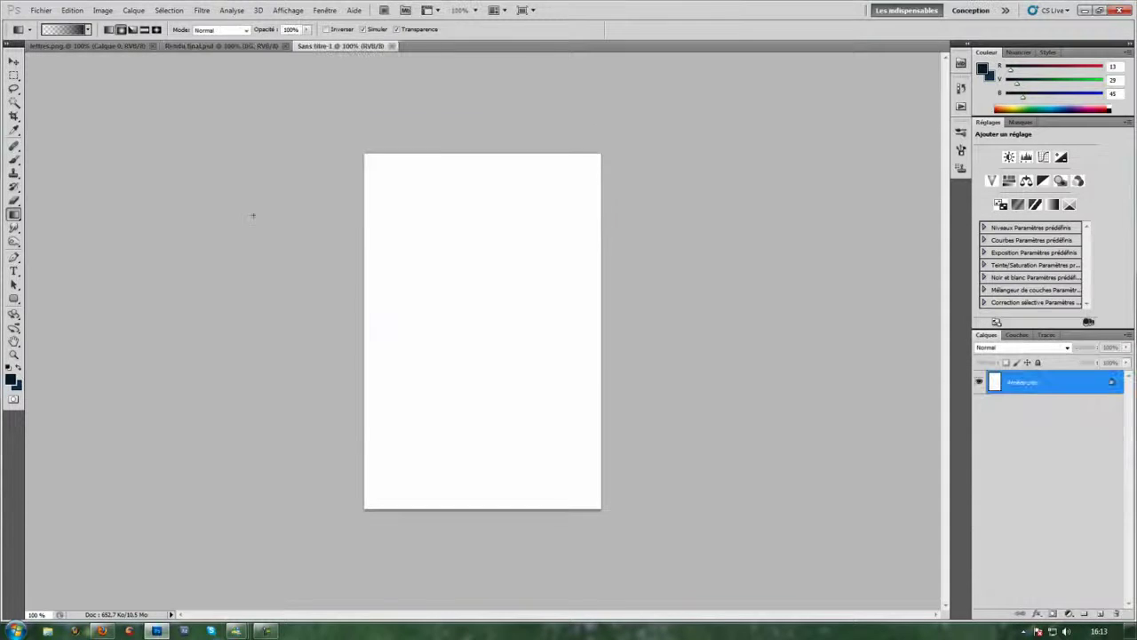
double_click(1068, 383)
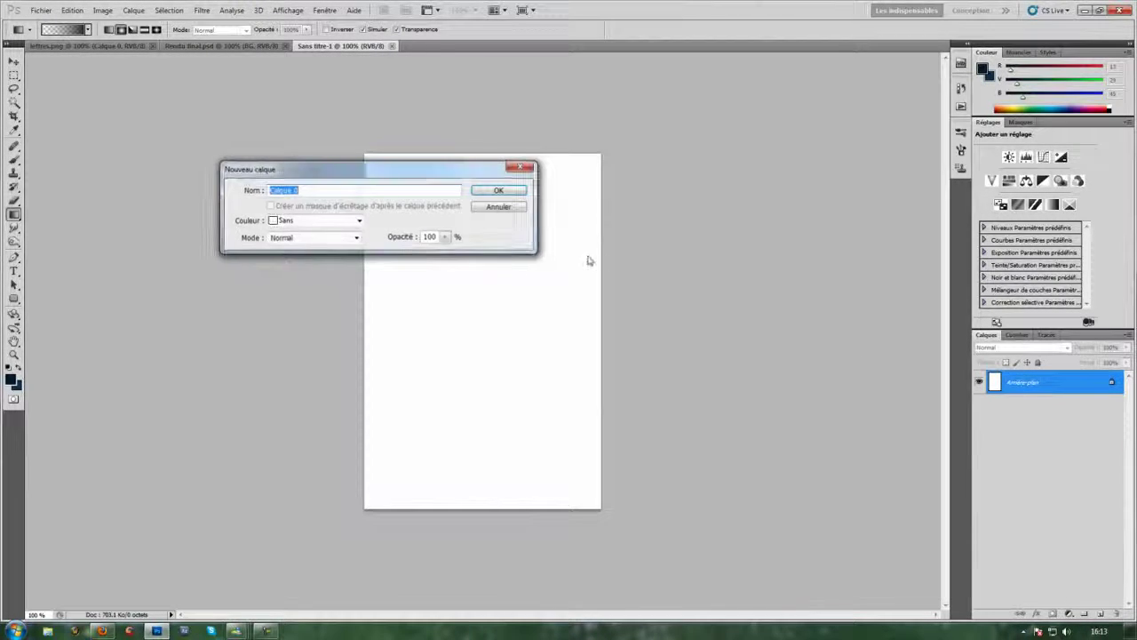
left_click(490, 190)
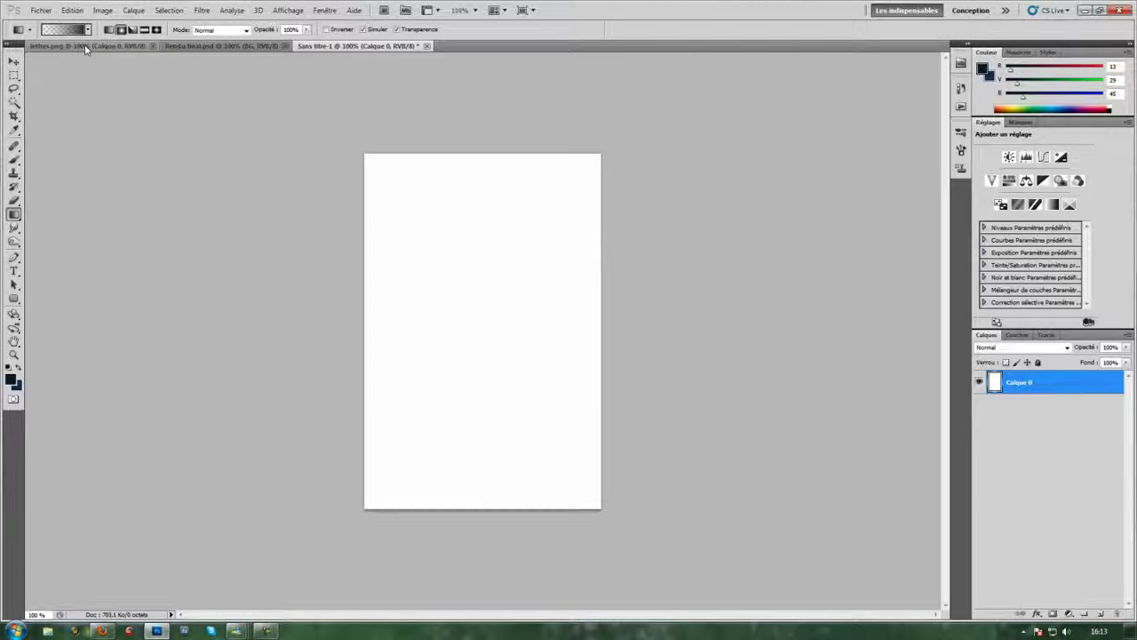
Step: Sample the dark blue (RGB 13, 29, 46) from the corner of the artwork in Rendu final.psd and return to the new document
left_click(206, 45)
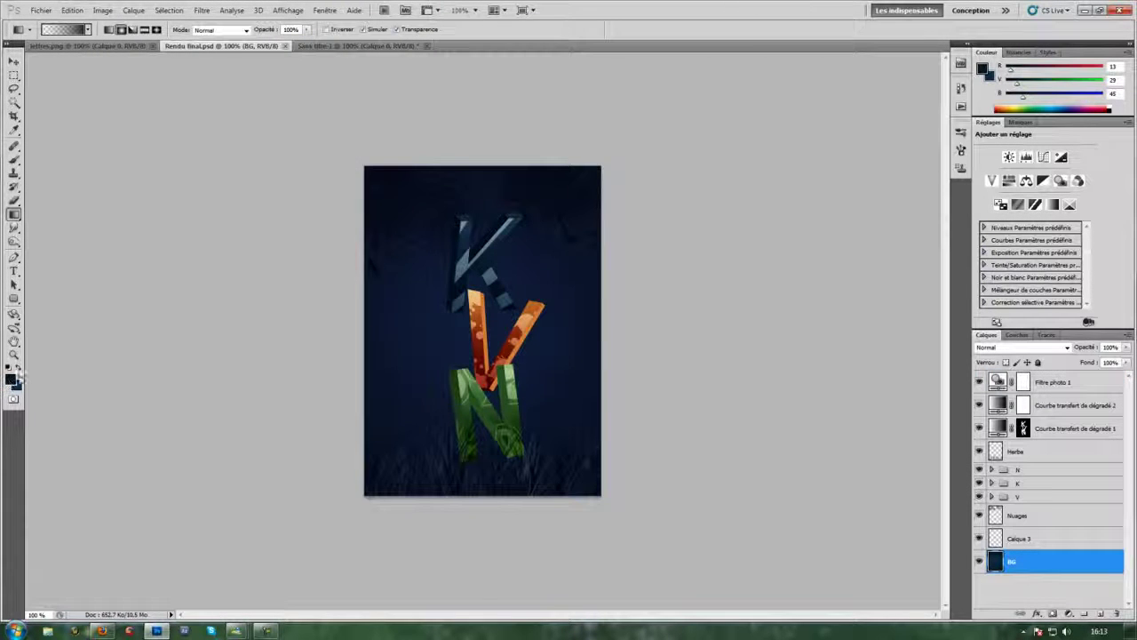
key("i")
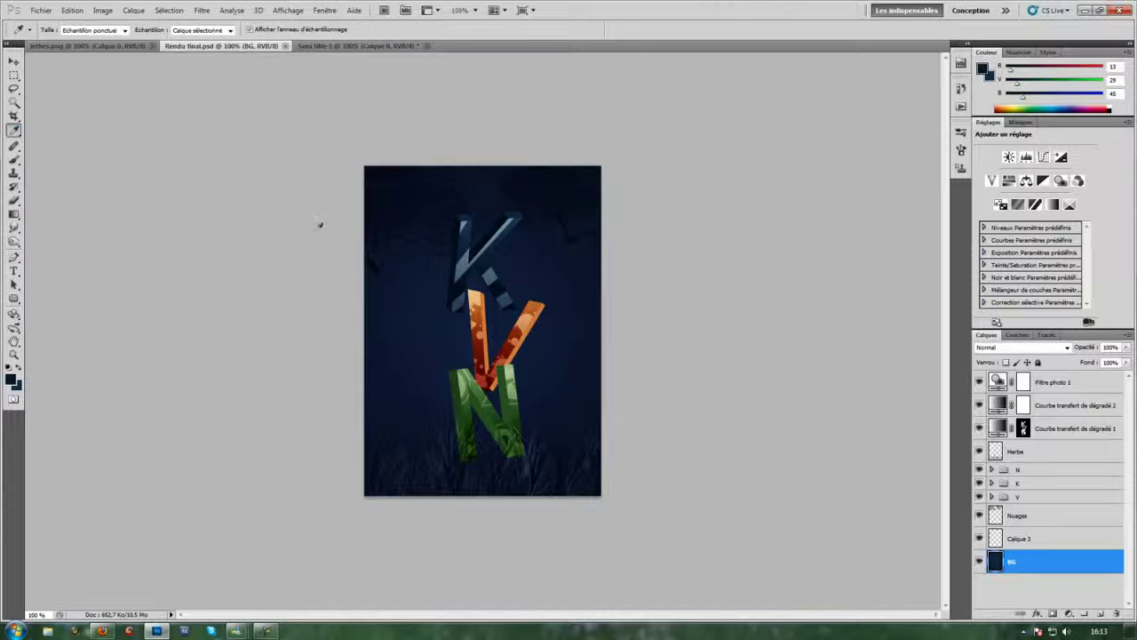
left_click(368, 176)
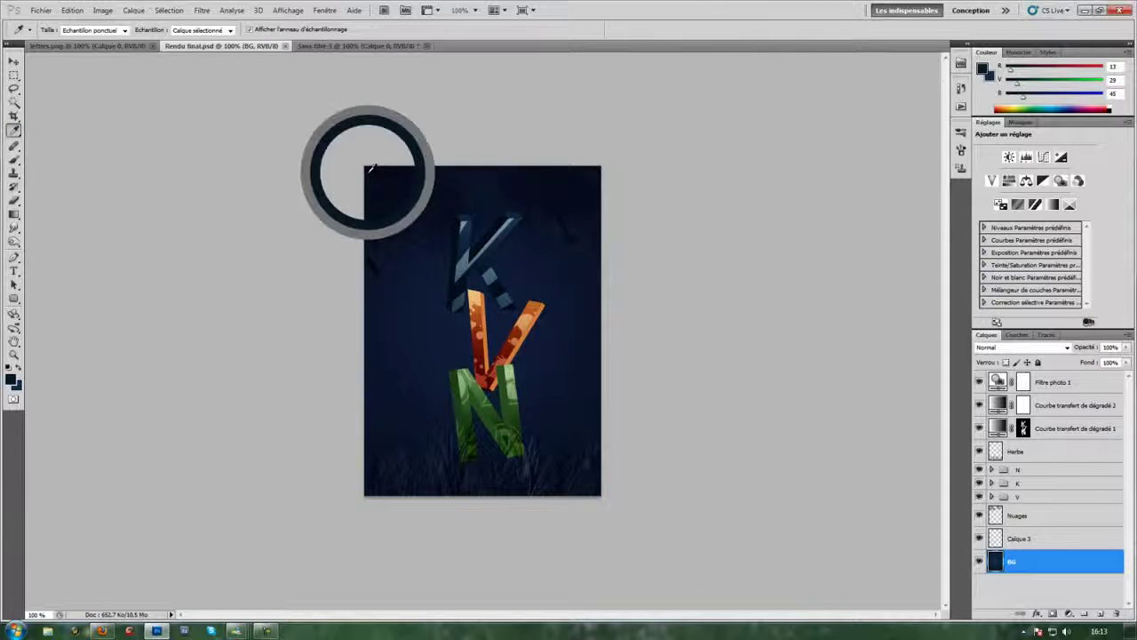
left_click(315, 48)
Step: Activate the Gradient tool in radial mode, test the foreground-to-transparent gradient from the canvas centre outward, and undo it
left_click(14, 214)
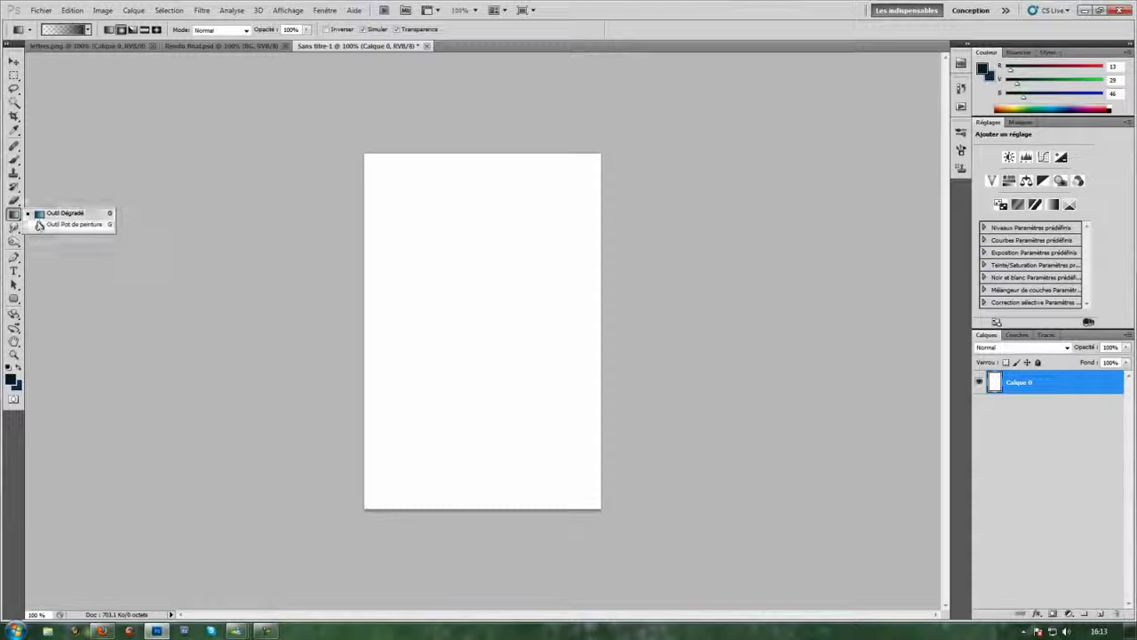
left_click(45, 214)
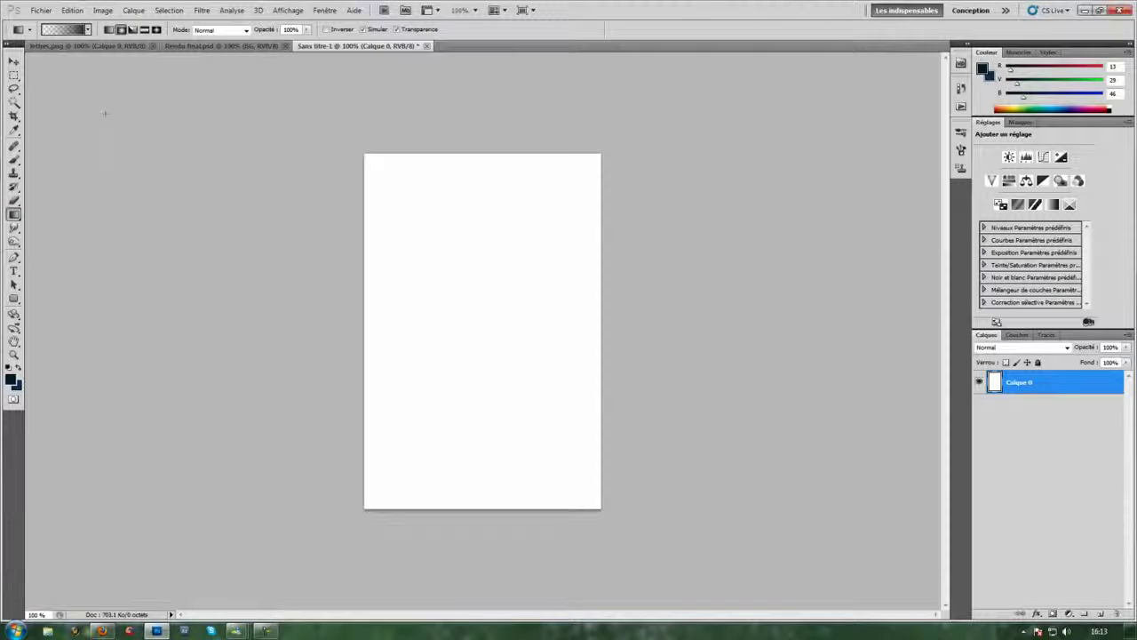
left_click(122, 29)
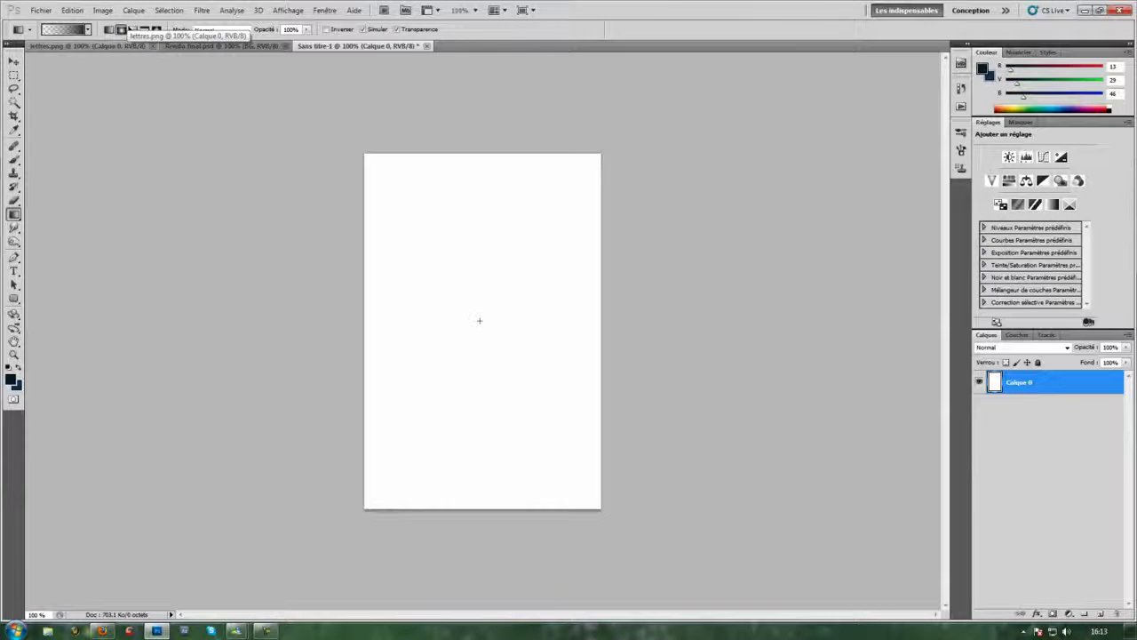
left_click_drag(479, 320, 858, 320)
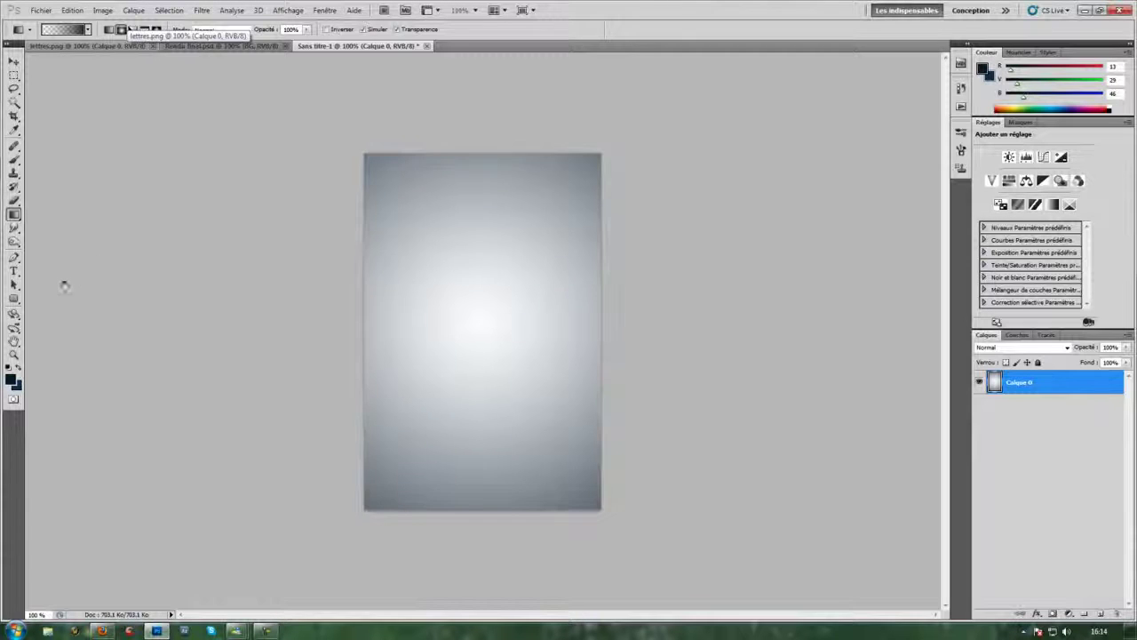
key("ctrl+z")
Step: Fill the layer with a radial foreground-to-background gradient, from lighter blue (RGB 23, 54, 85) at the canvas centre to dark blue outward
left_click(86, 31)
left_click(35, 55)
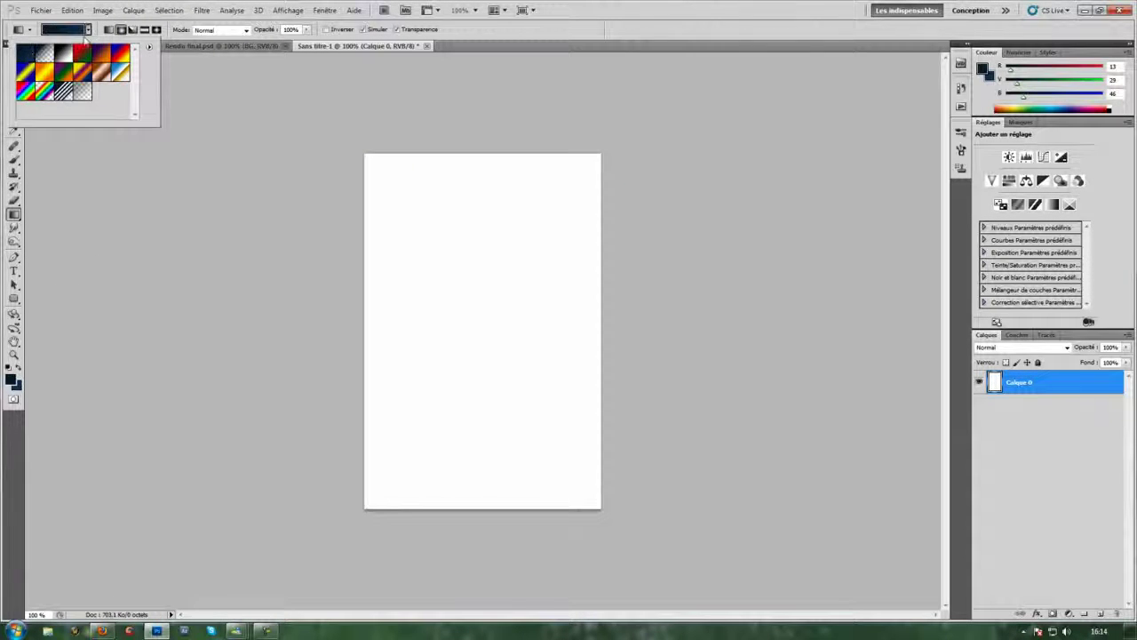
key("Return")
left_click_drag(480, 320, 820, 321)
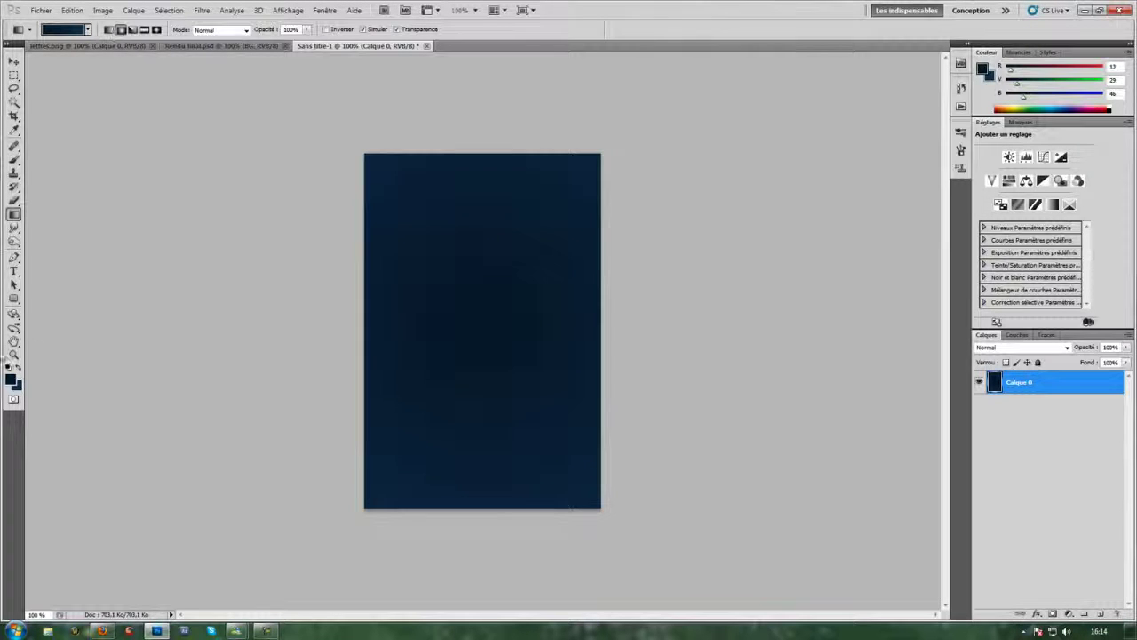
key("ctrl+z")
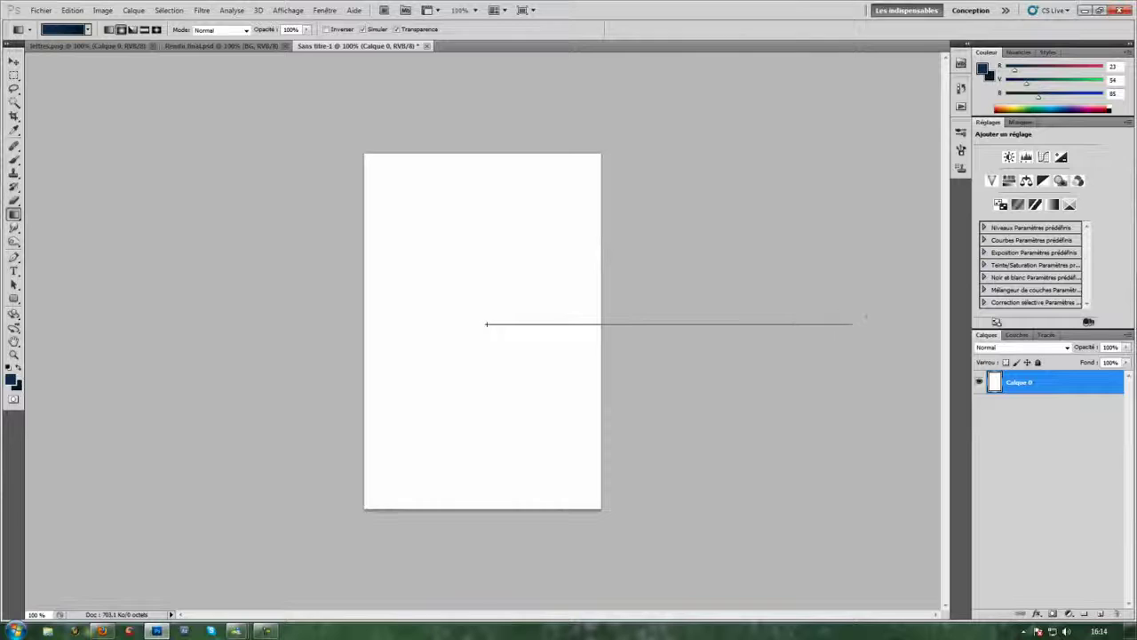
left_click_drag(852, 323, 848, 320)
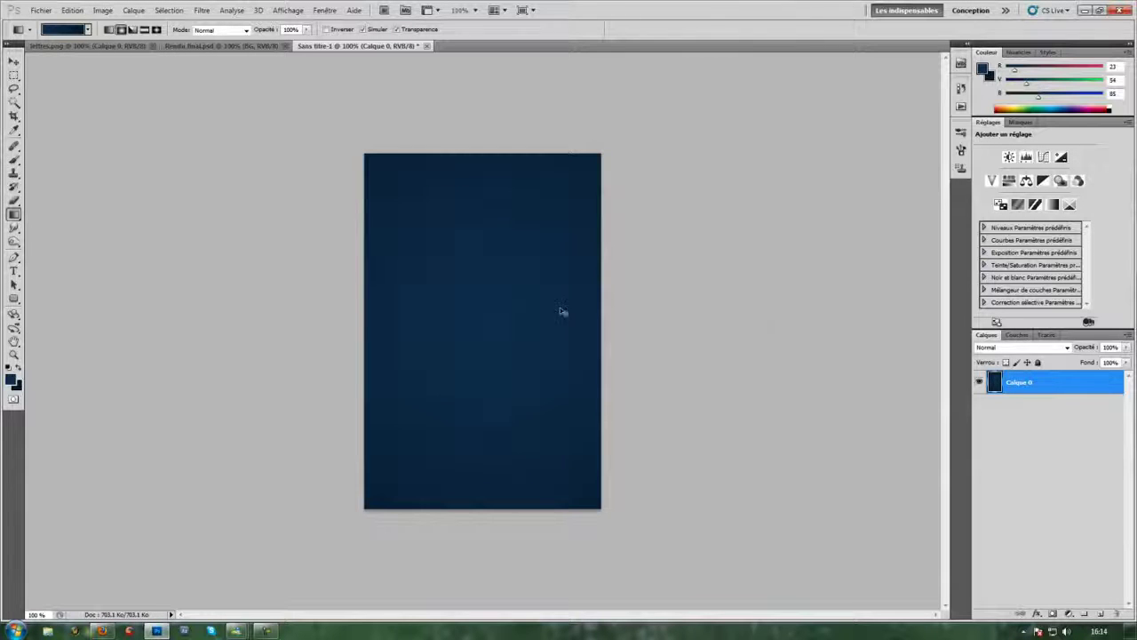
key("ctrl+z")
left_click_drag(484, 324, 734, 327)
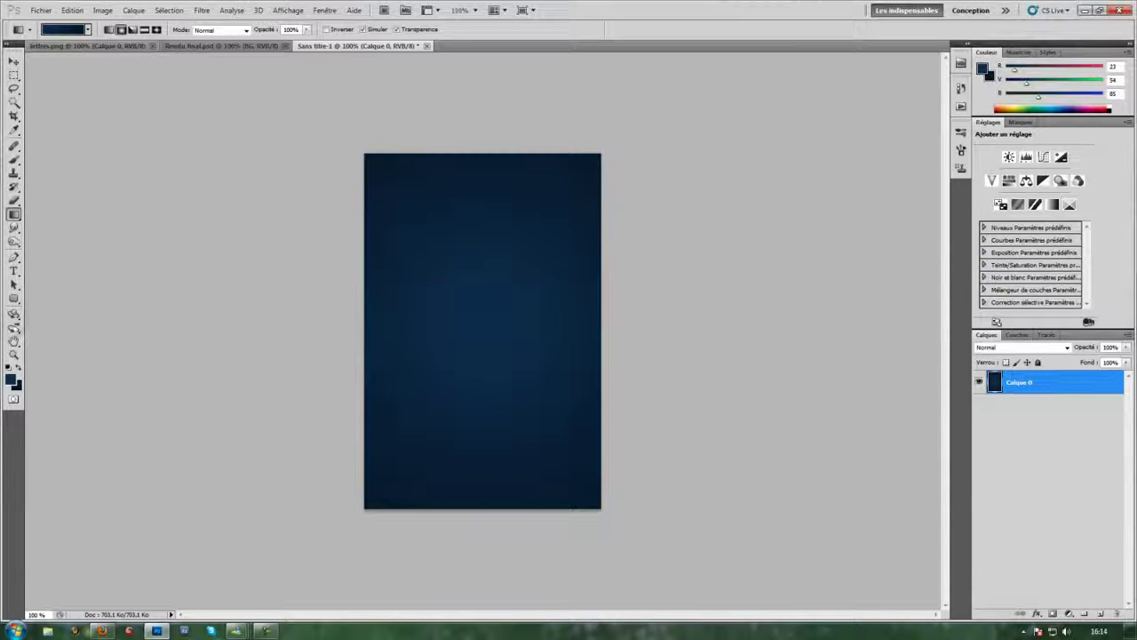
Step: Reset the colours to black and white and reverse the foreground-to-transparent gradient's opacity stops so it runs from transparent to opaque black
left_click(9, 371)
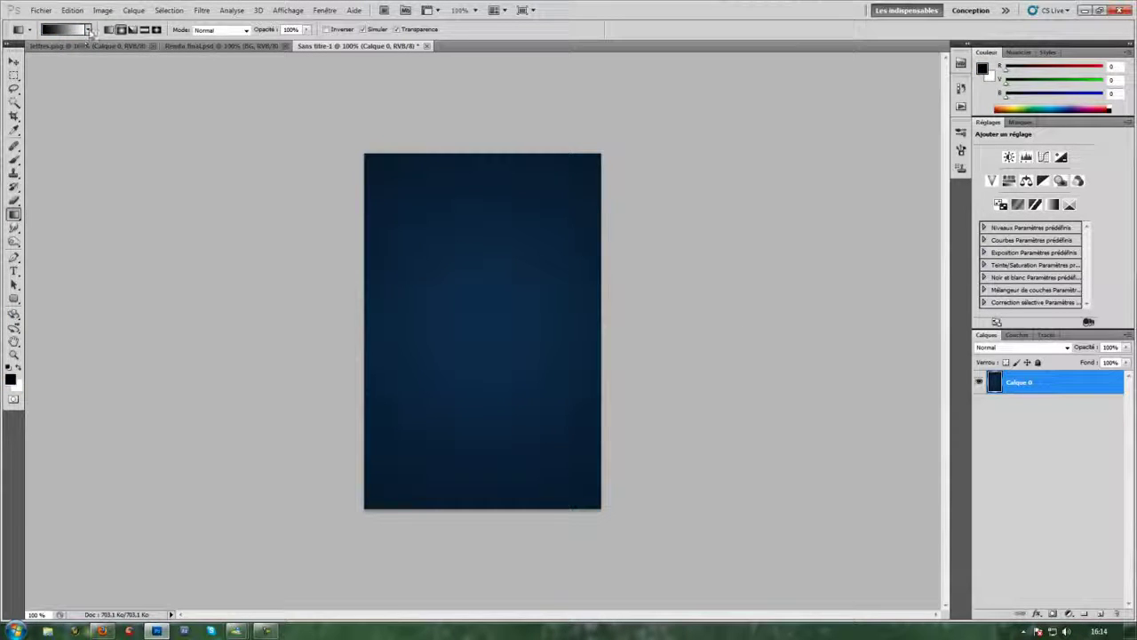
left_click(88, 31)
left_click(44, 52)
left_click(88, 31)
left_click(67, 32)
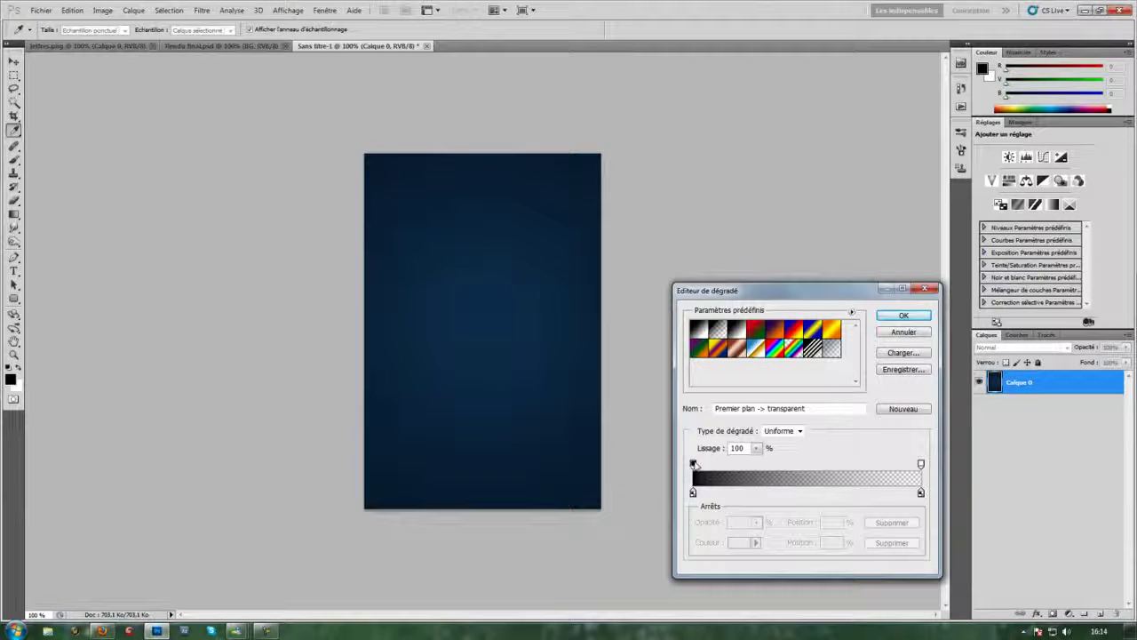
left_click_drag(693, 463, 660, 463)
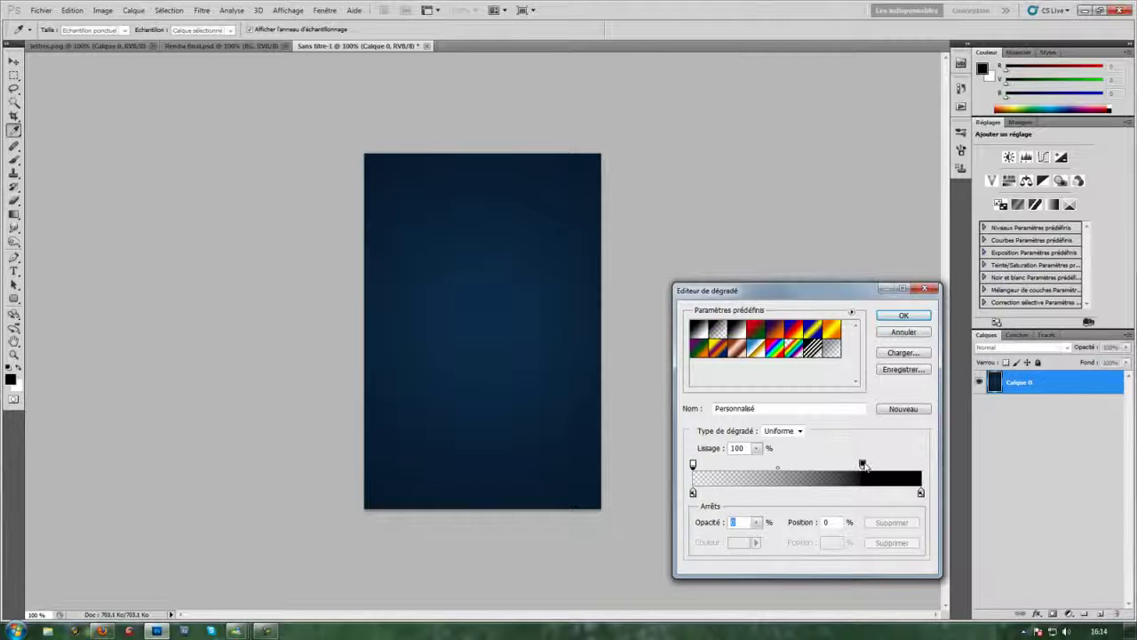
left_click_drag(862, 463, 922, 463)
left_click(903, 317)
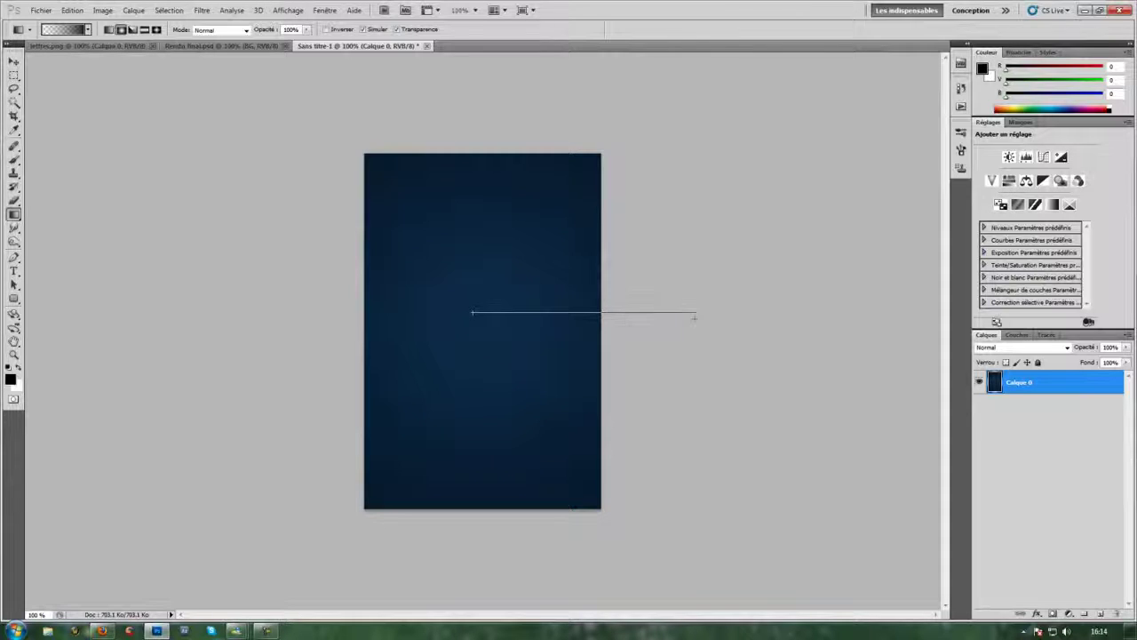
Step: Darken the edges of the blue background with the transparent-to-black radial gradient, drawn from the canvas centre to well beyond its edge
left_click_drag(696, 316, 760, 338)
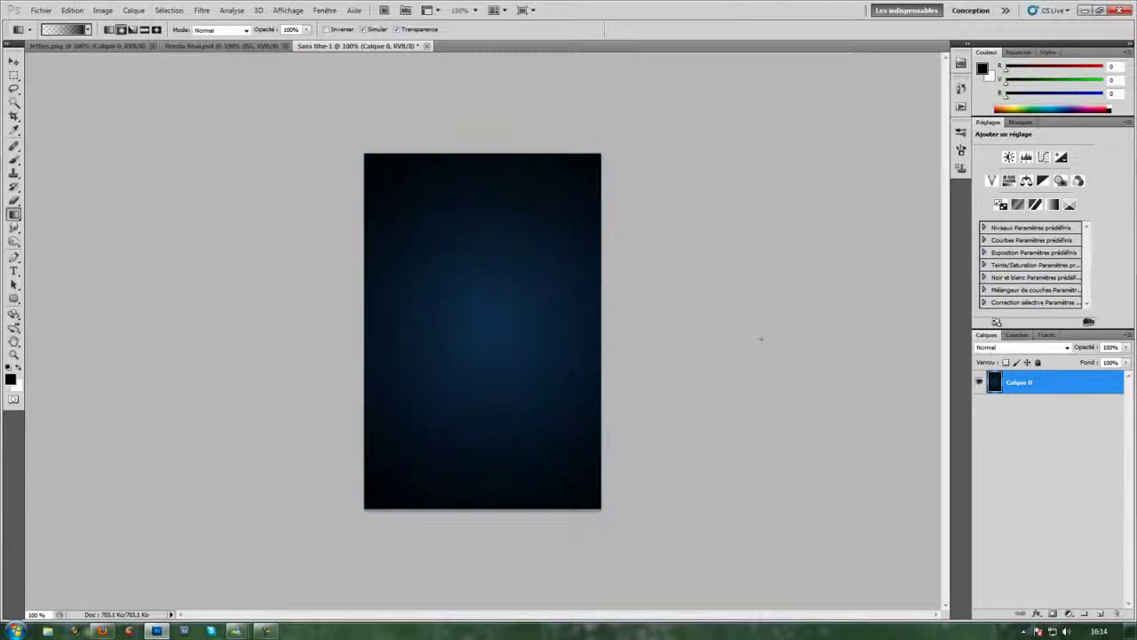
left_click_drag(477, 330, 852, 329)
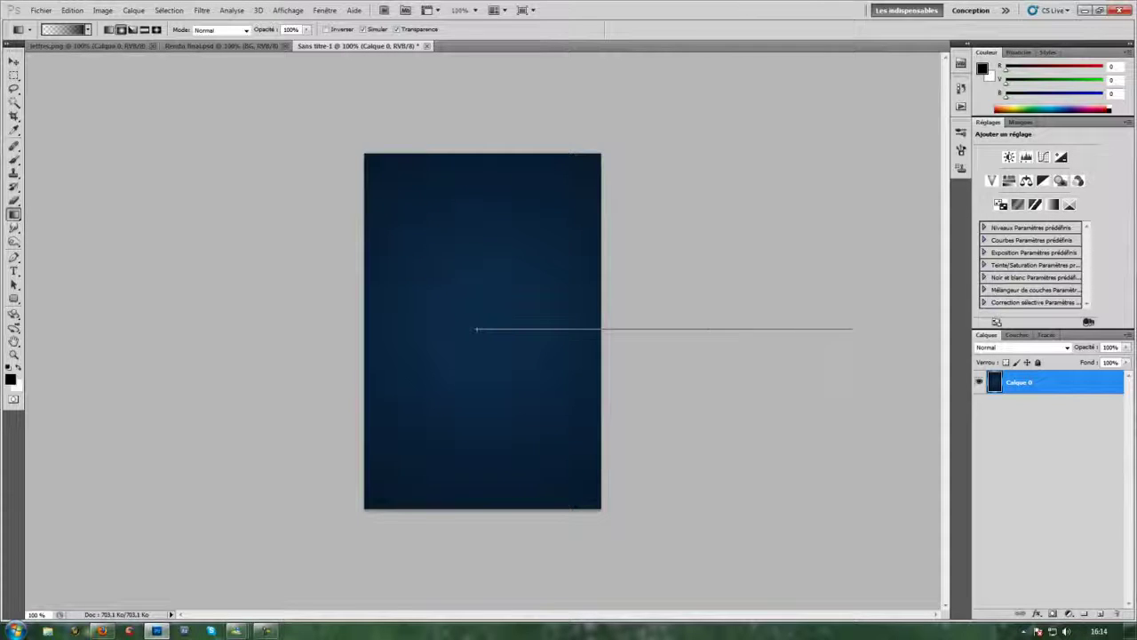
left_click_drag(937, 330, 937, 330)
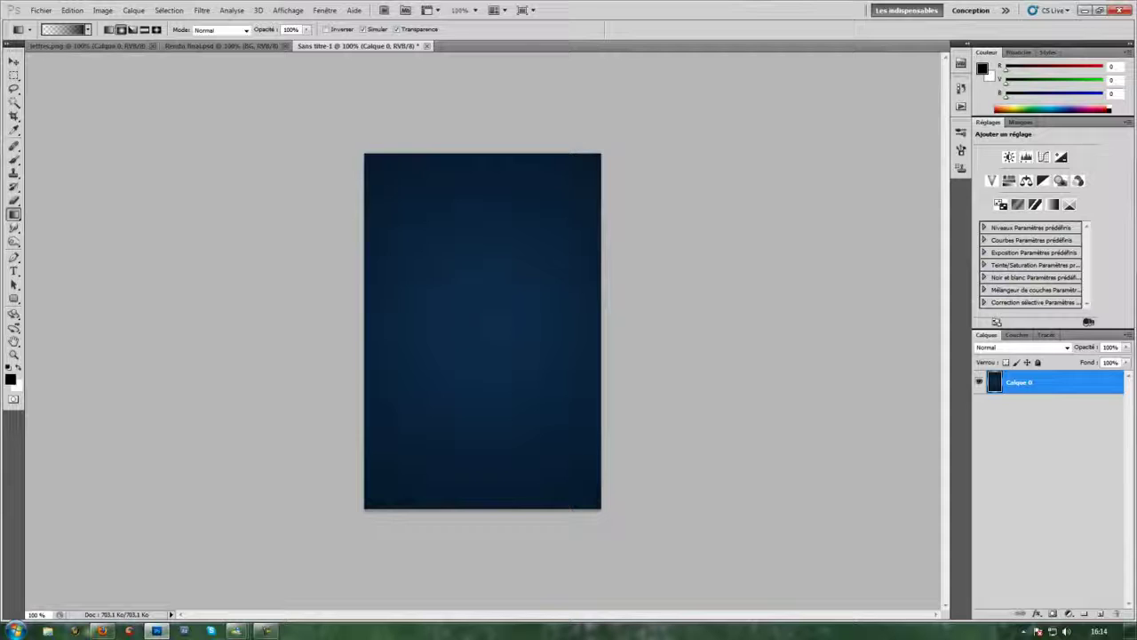
left_click_drag(483, 324, 940, 324)
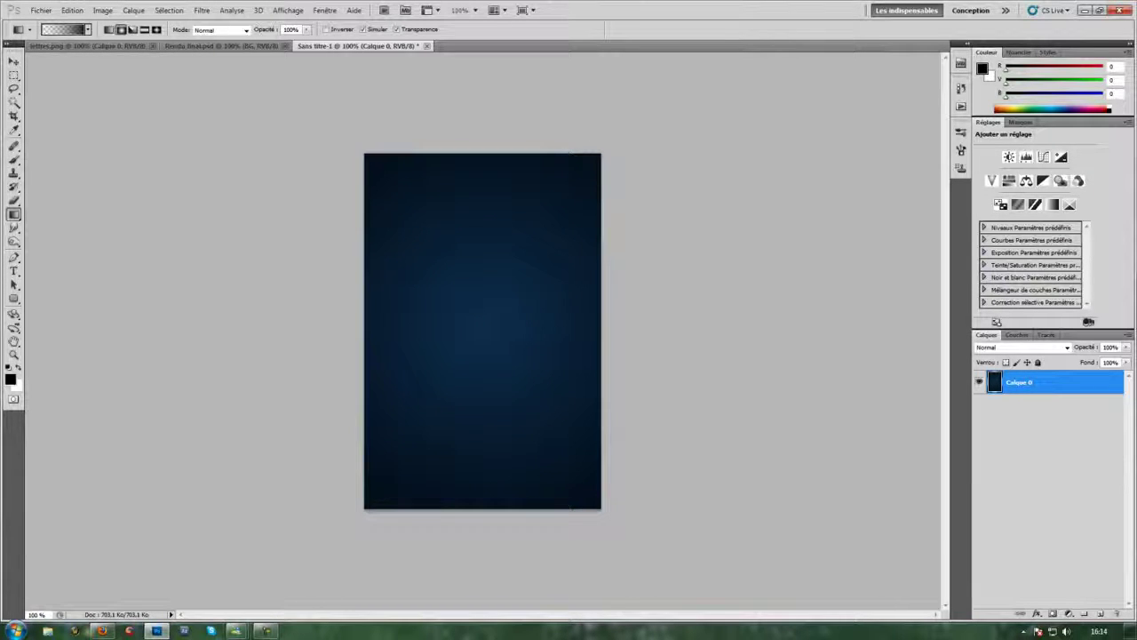
Step: Copy the letter K from lettres.png with a rectangular selection and paste it into the new document
left_click(89, 45)
left_click(15, 76)
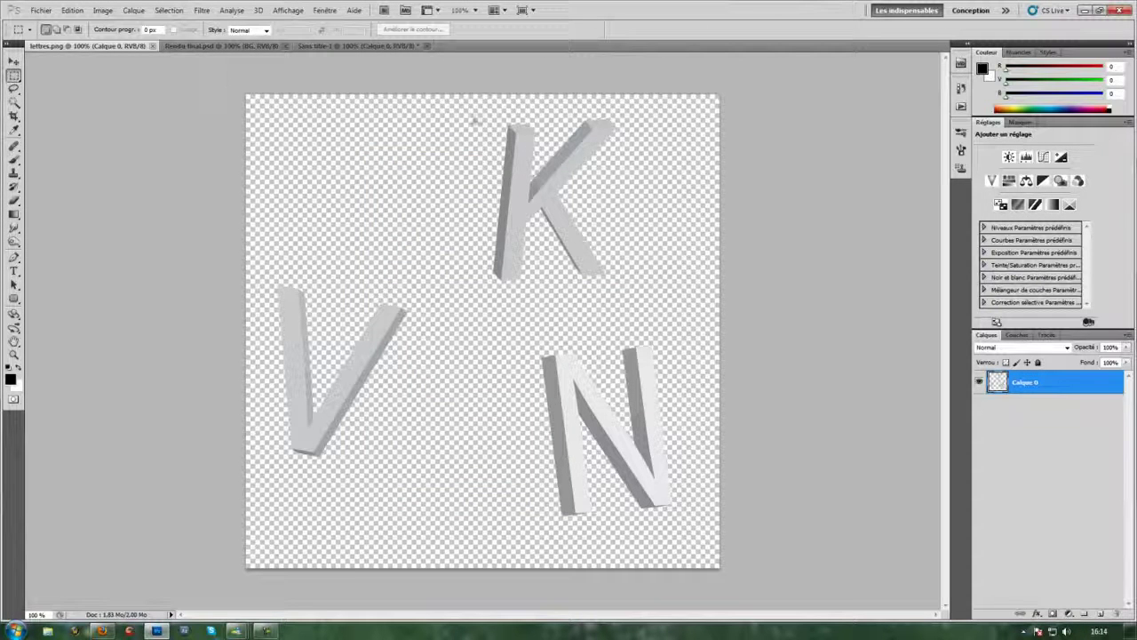
left_click_drag(462, 93, 784, 295)
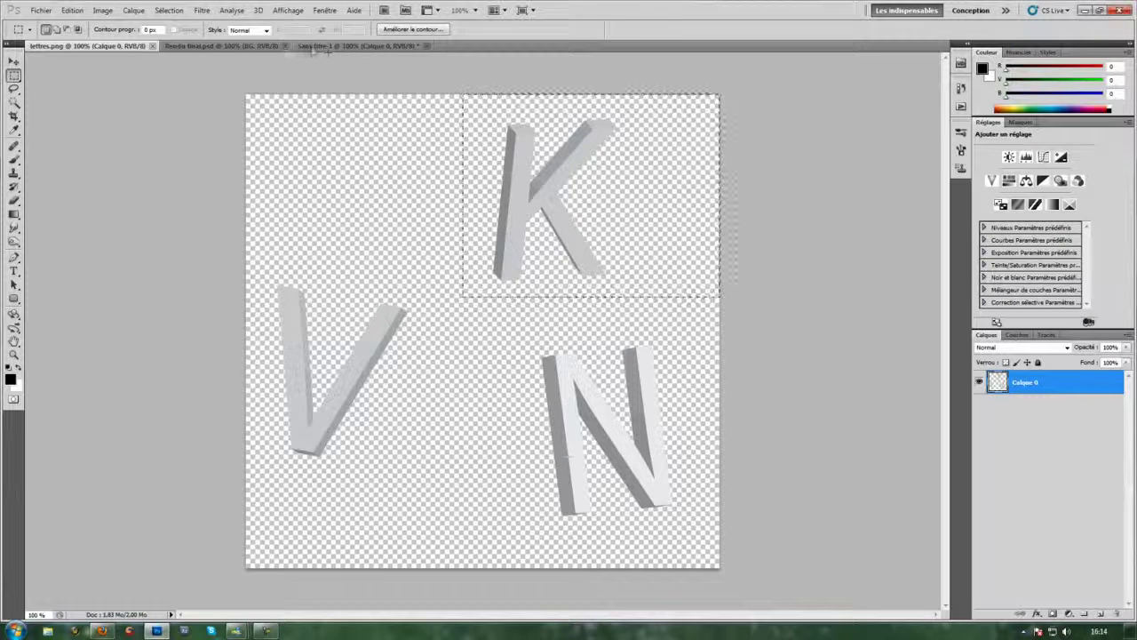
key("ctrl+c")
left_click(329, 45)
key("ctrl+v")
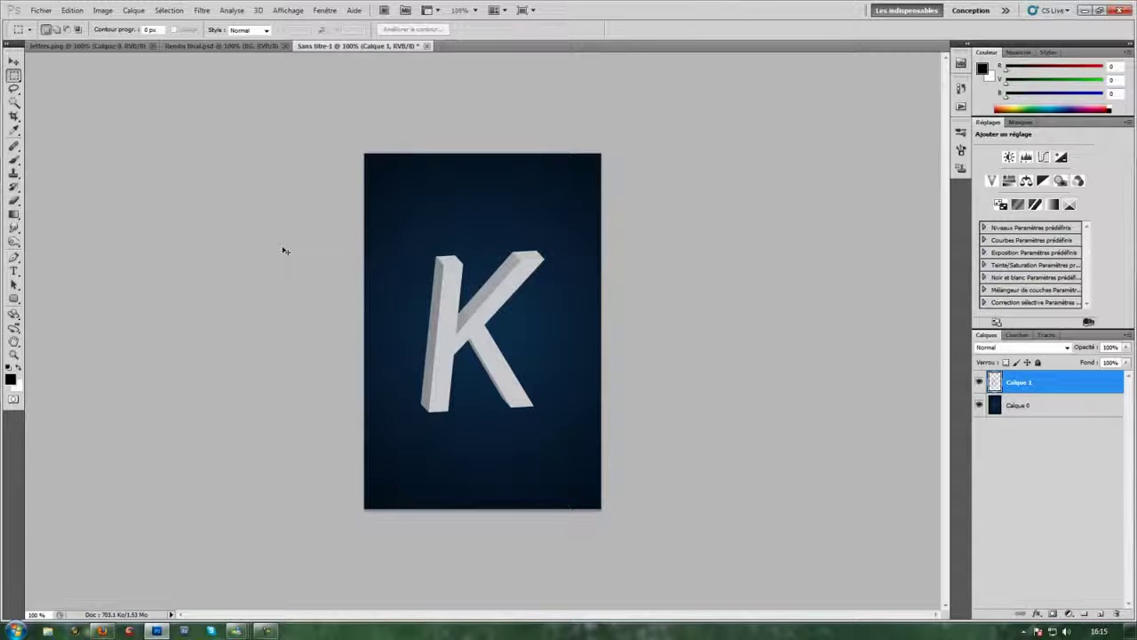
Step: Scale the letter K proportionally to about 57% and move it to the upper middle of the canvas
key("ctrl+t")
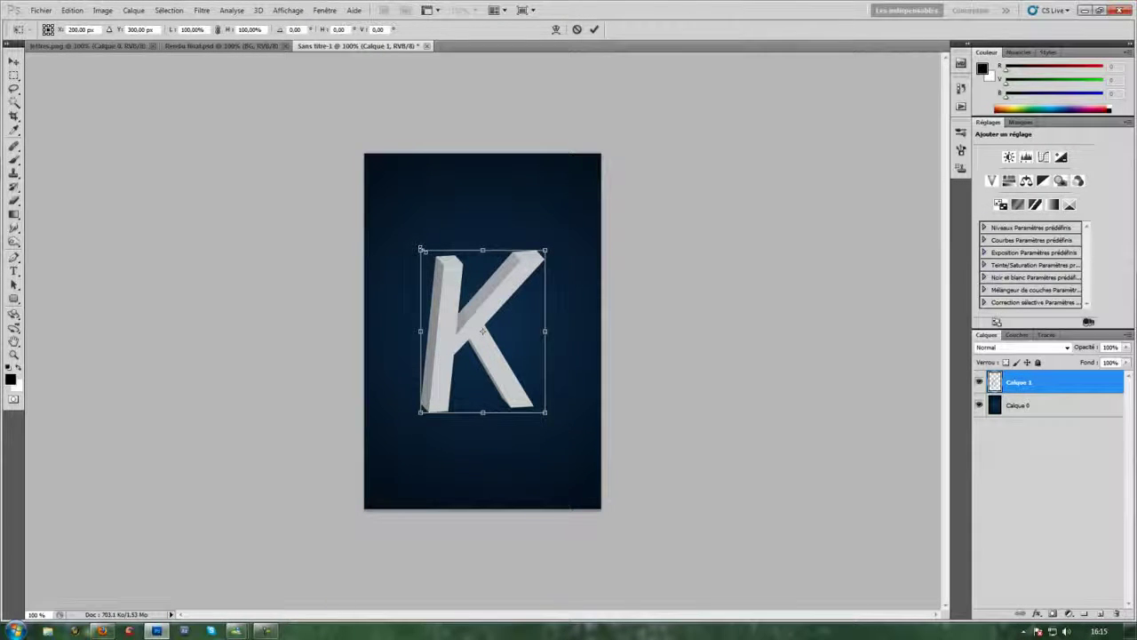
left_click_drag(421, 249, 485, 313)
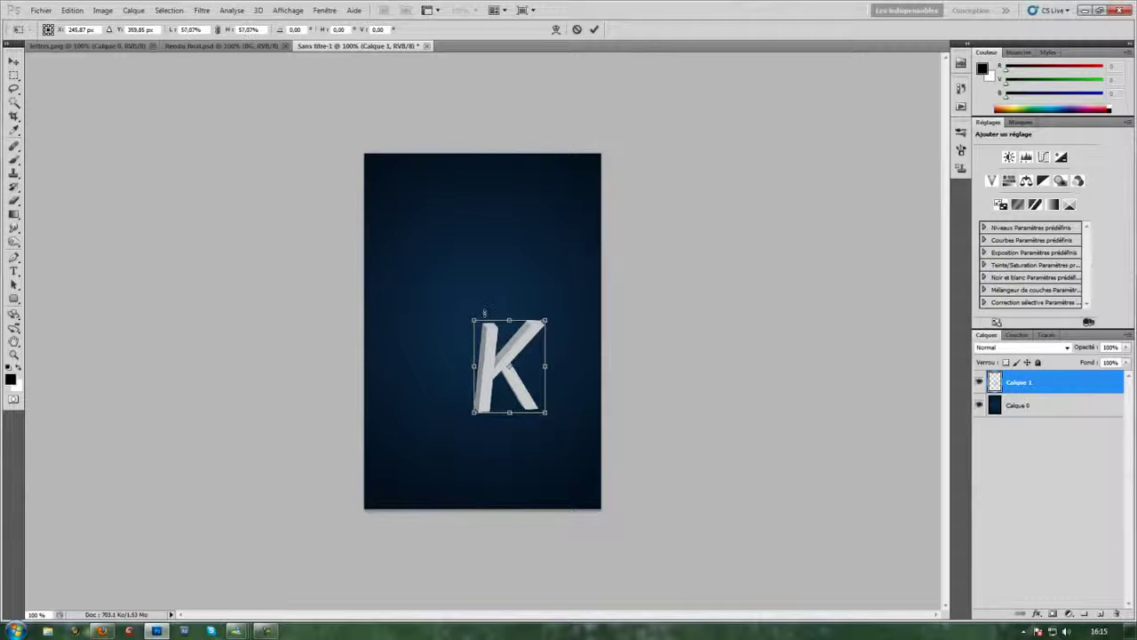
key("Return")
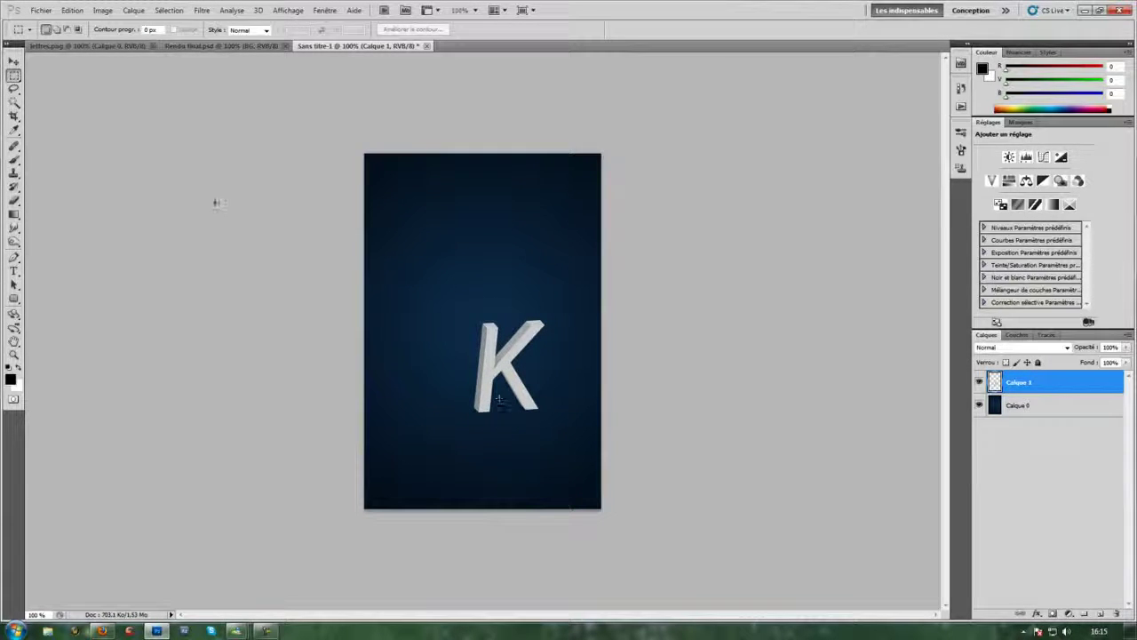
left_click(14, 60)
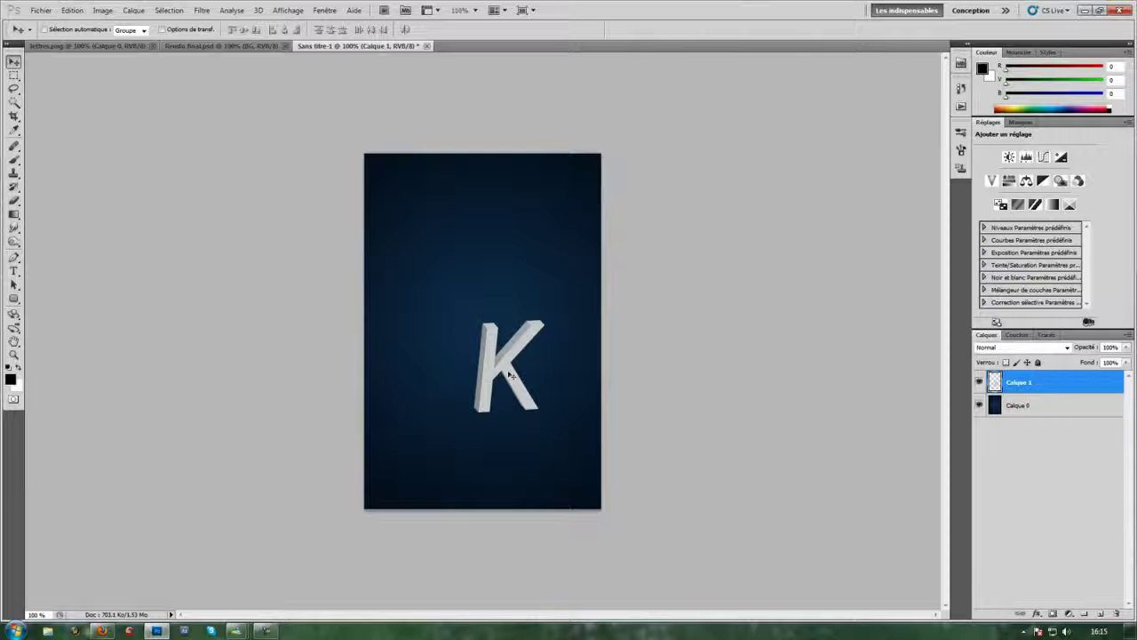
left_click_drag(510, 376, 484, 253)
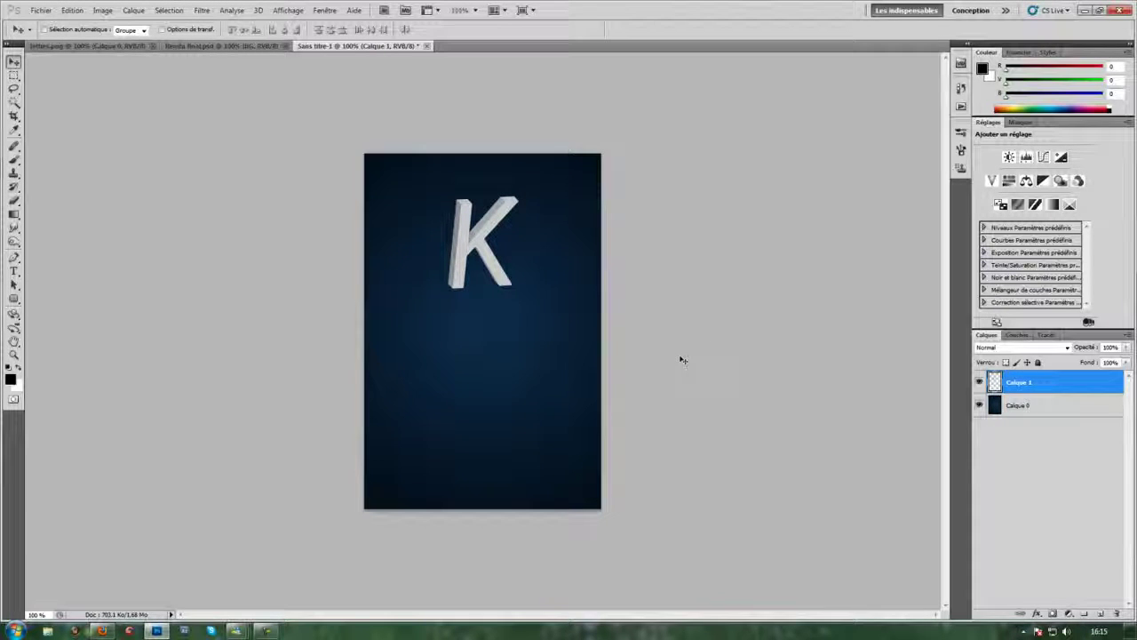
Step: Try selecting the front face of the K with the Magic Wand at tolerance 0
key("ctrl+plus")
key("ctrl+plus")
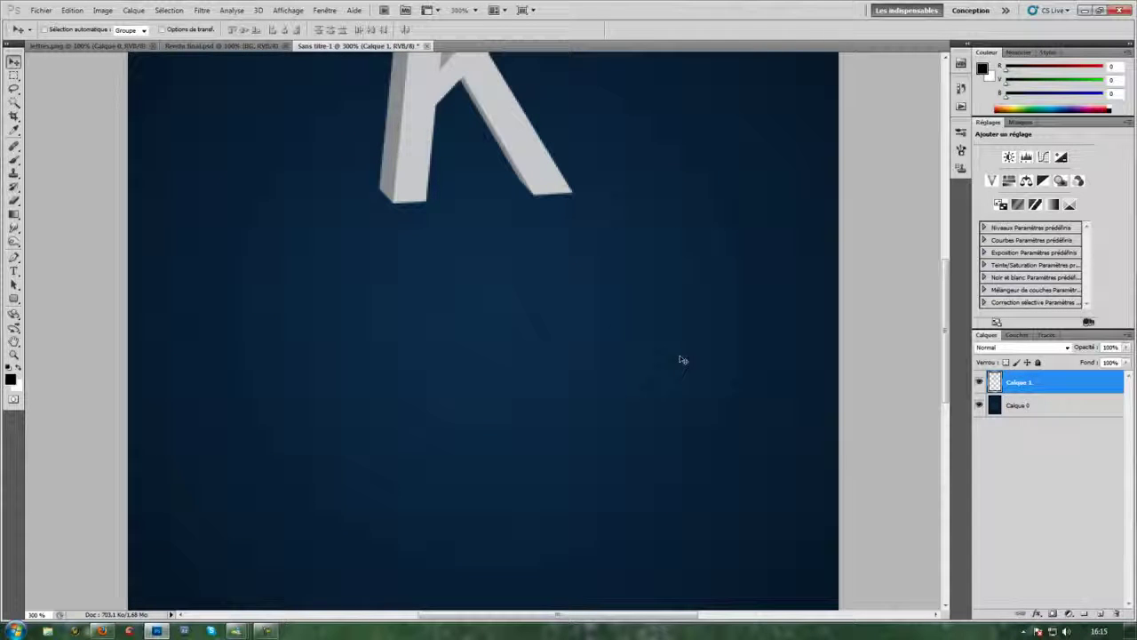
left_click_drag(525, 317, 533, 479)
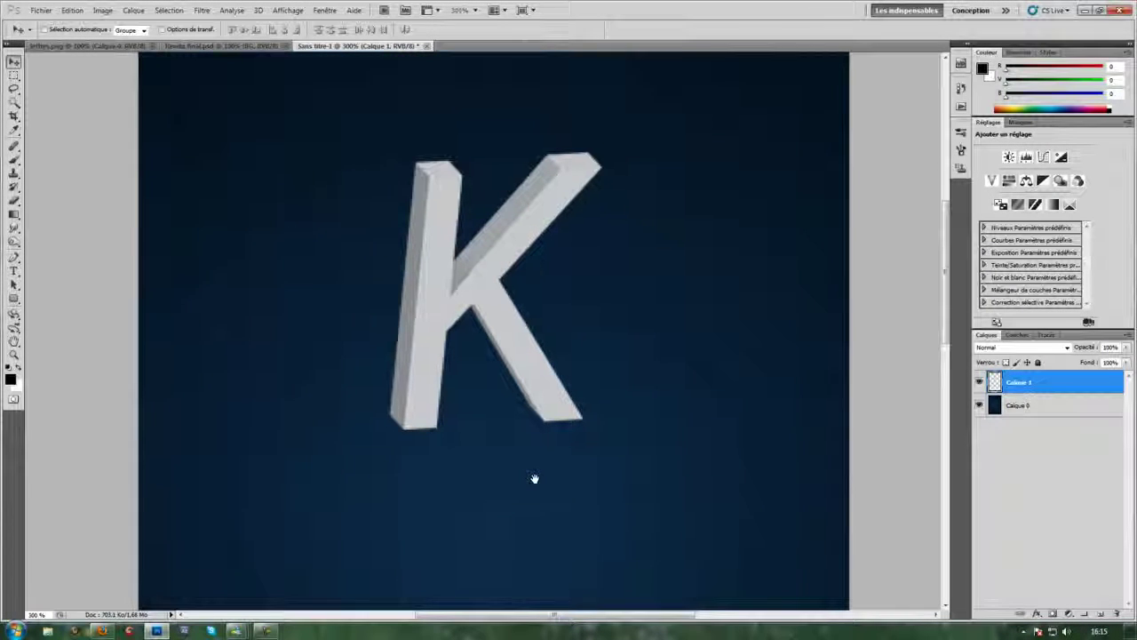
left_click(14, 103)
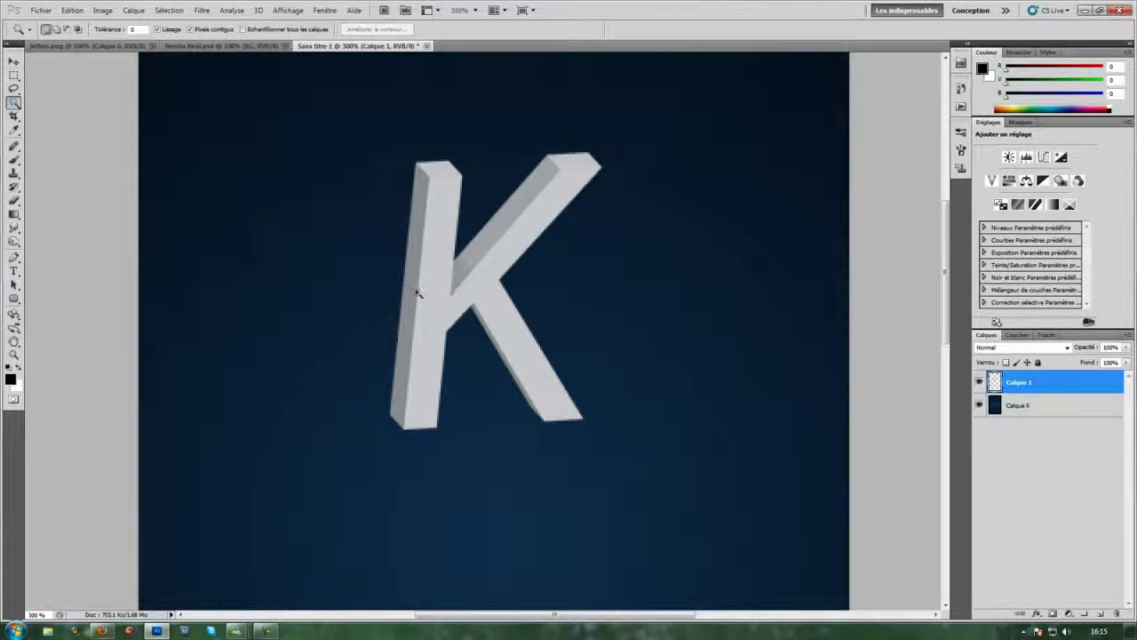
left_click(435, 279)
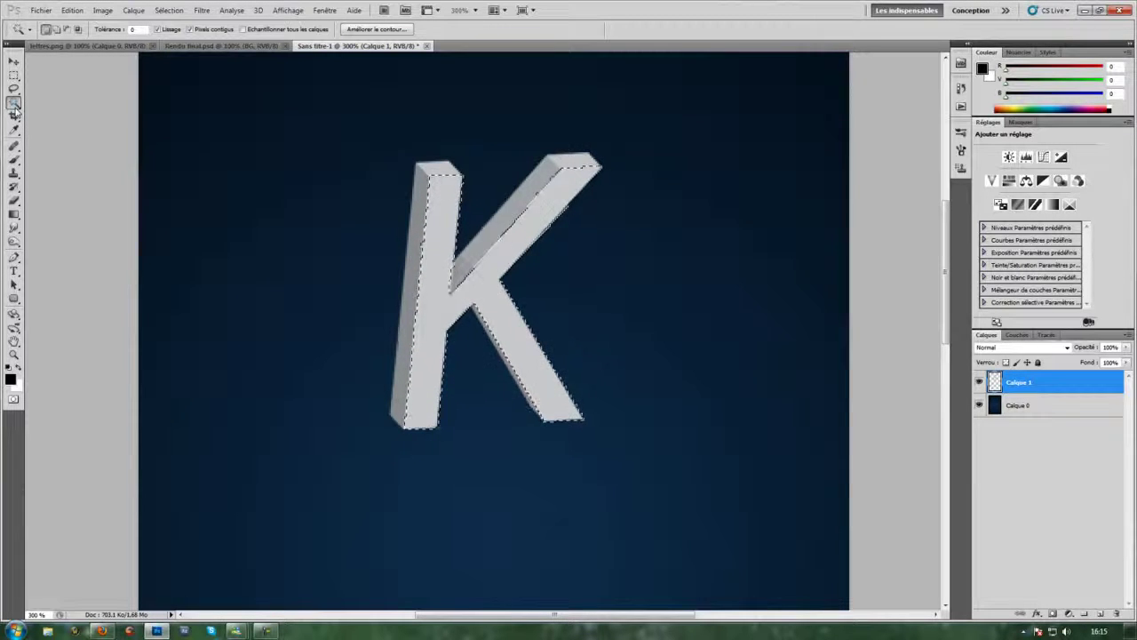
Step: Clear the selection and trace the K's front face corner by corner with a closed Pen path
left_click(13, 257)
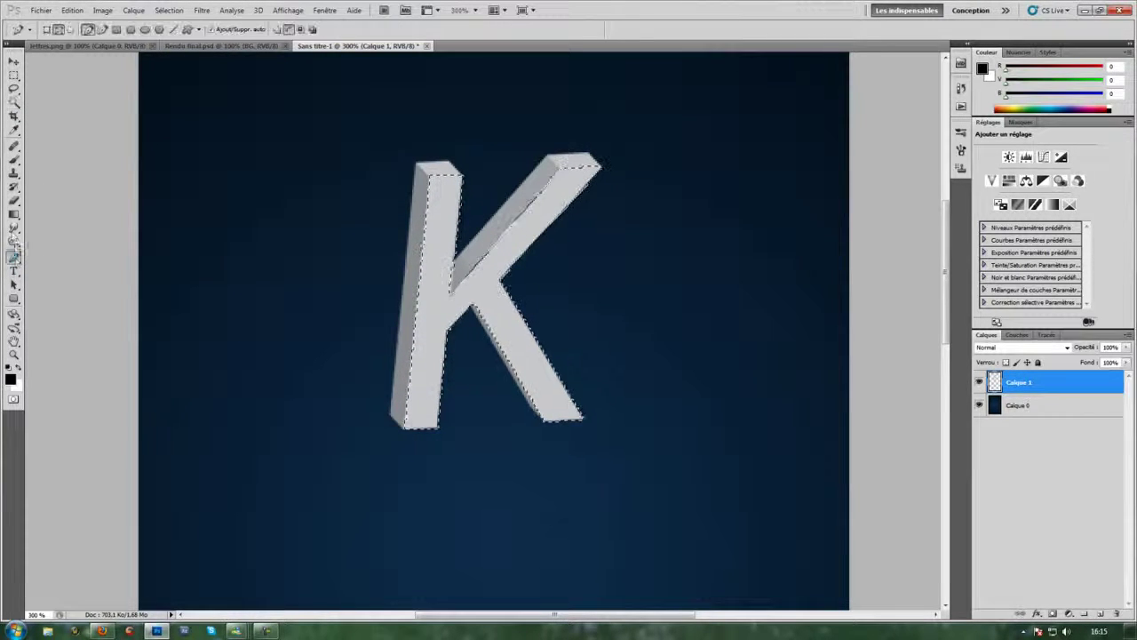
key("ctrl+d")
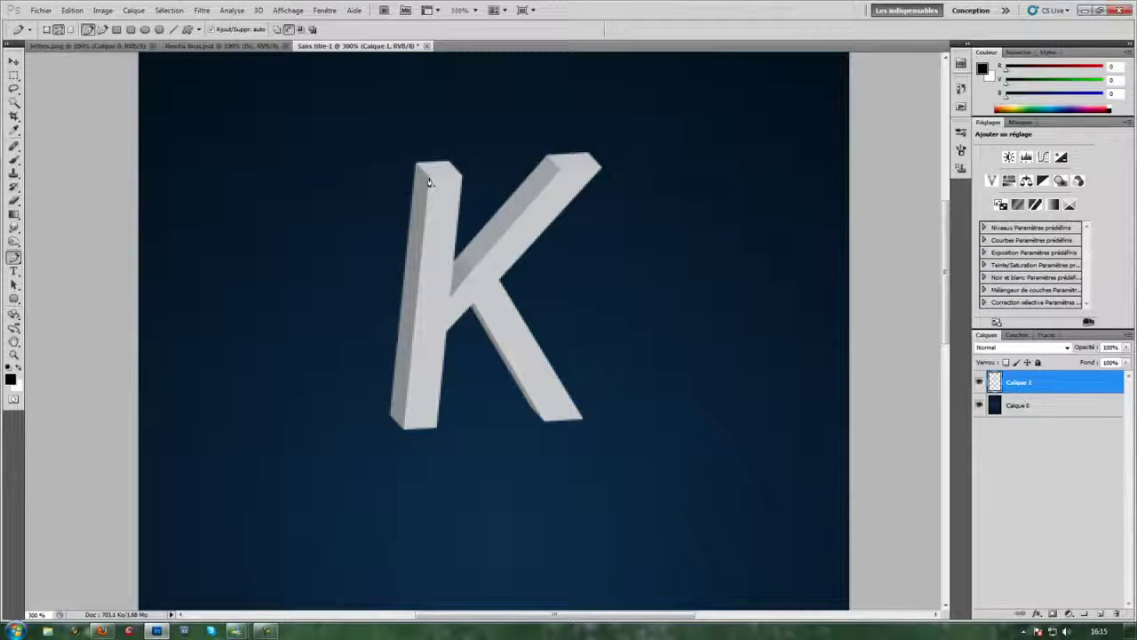
left_click(404, 432)
left_click(582, 421)
left_click(451, 294)
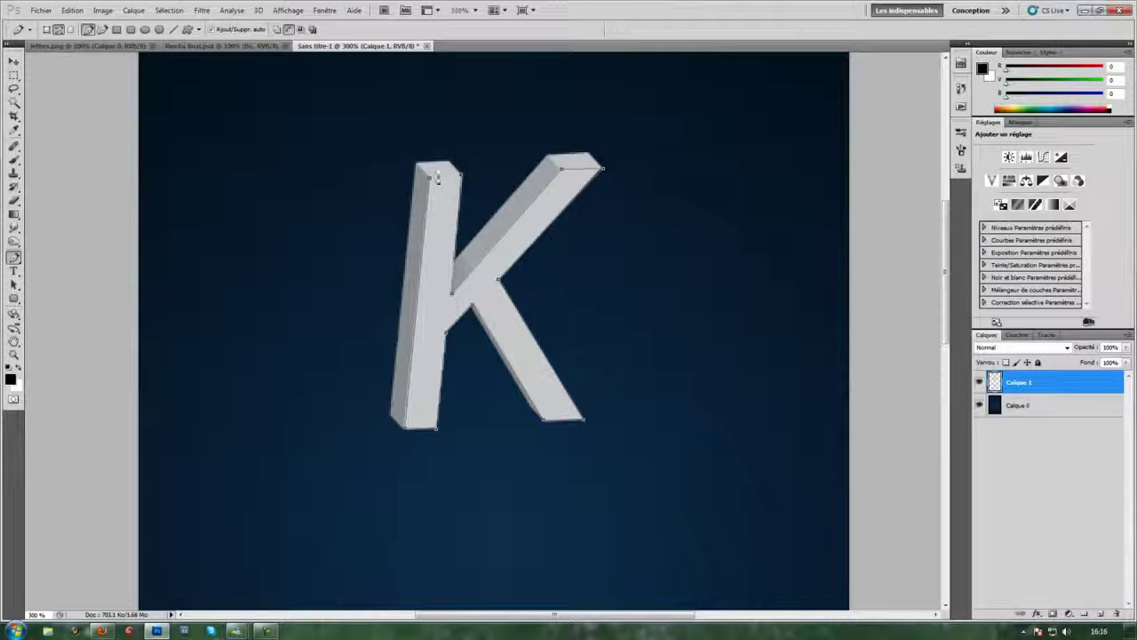
left_click(436, 176)
Step: Convert the path around the K's front face into a new anti-aliased selection
right_click(443, 219)
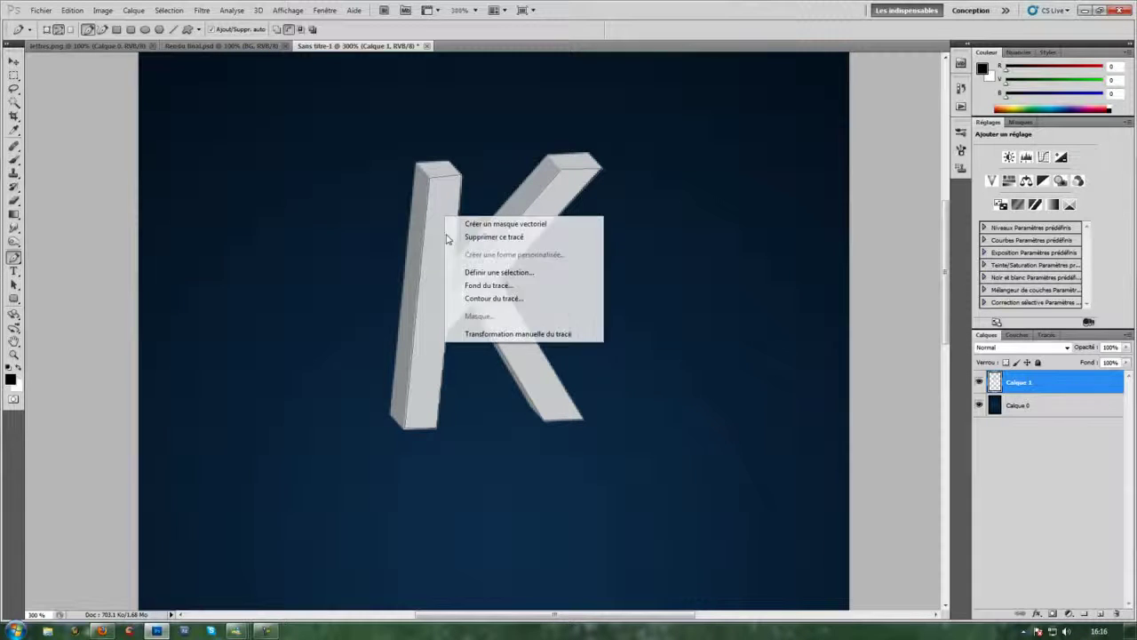
left_click(470, 275)
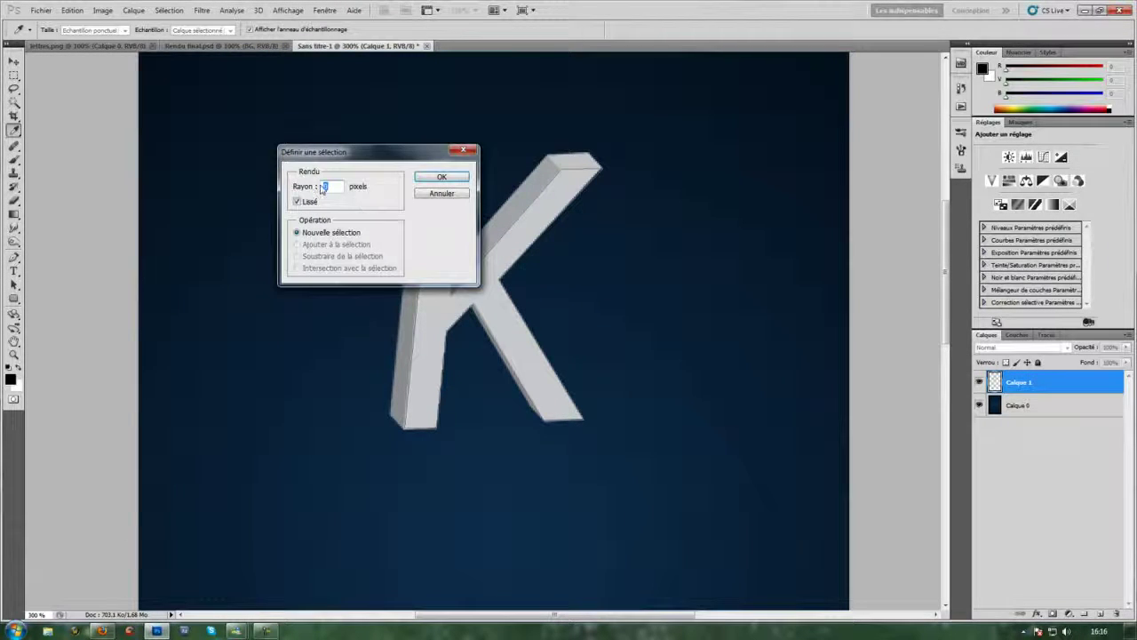
left_click(442, 179)
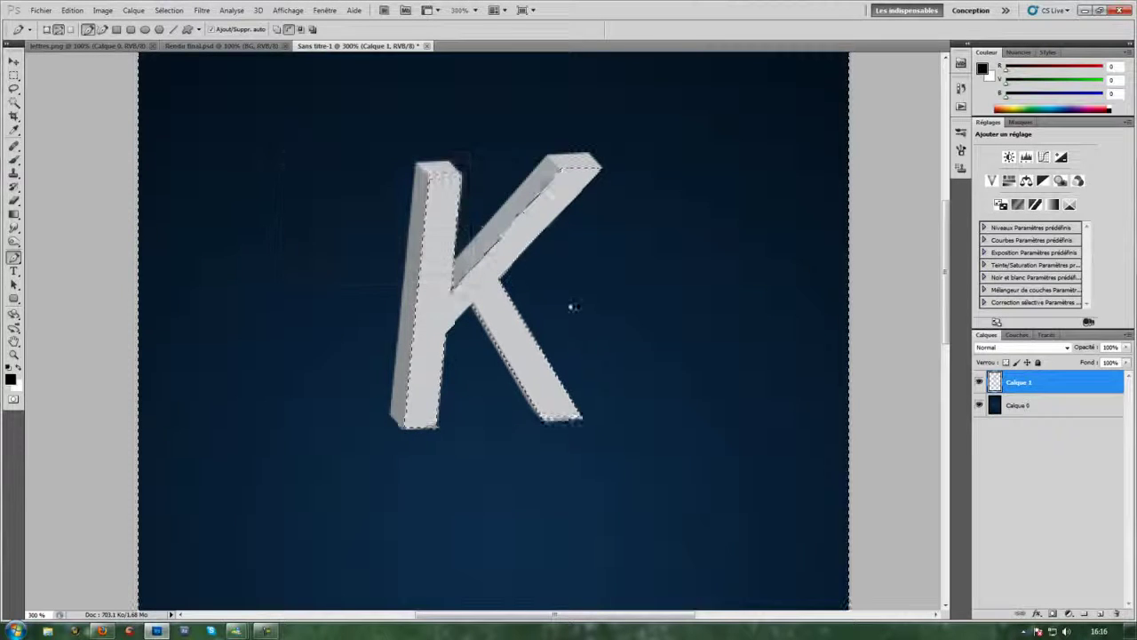
key("ctrl+shift+i")
Step: On a new layer, invert the selection and fill the K's front face with black using the Paint Bucket
left_click(1101, 614)
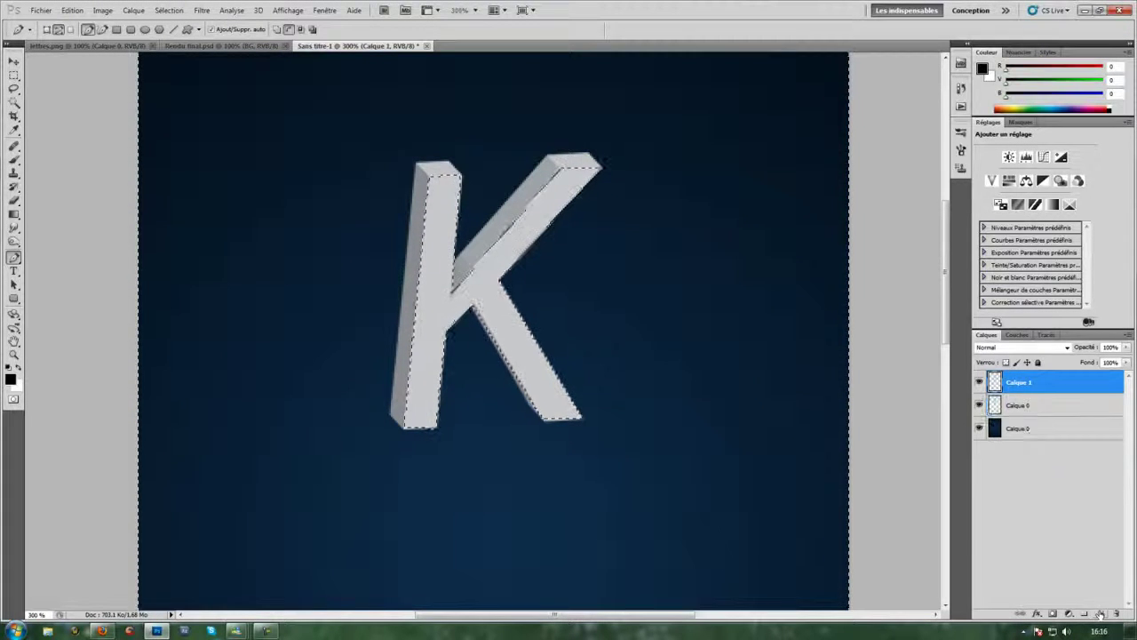
left_click(15, 214)
left_click(53, 224)
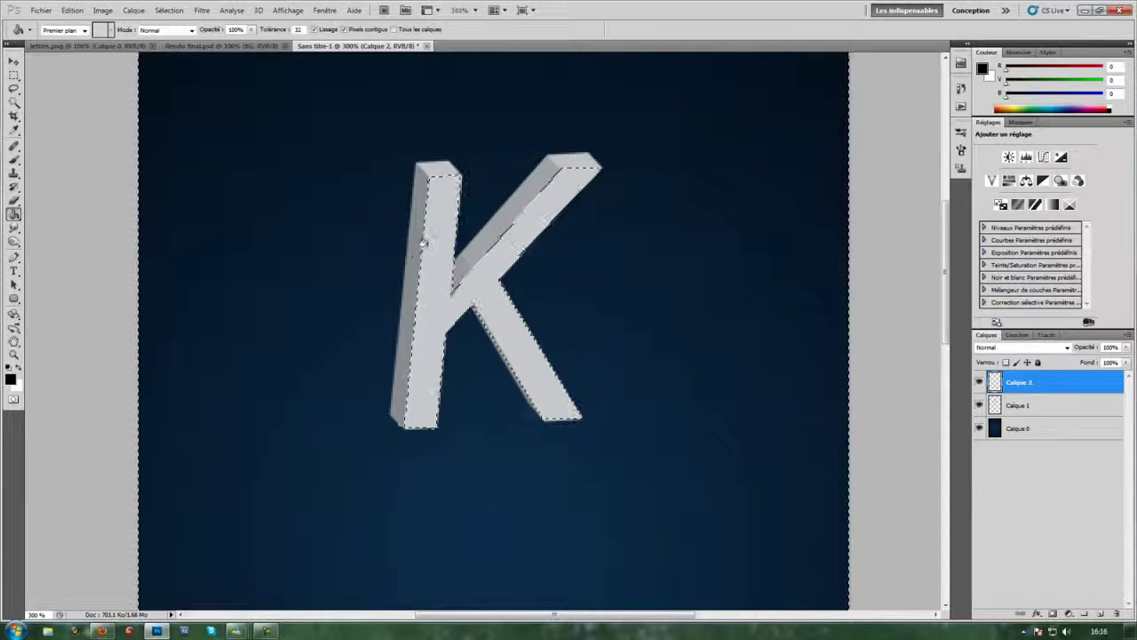
left_click(430, 249)
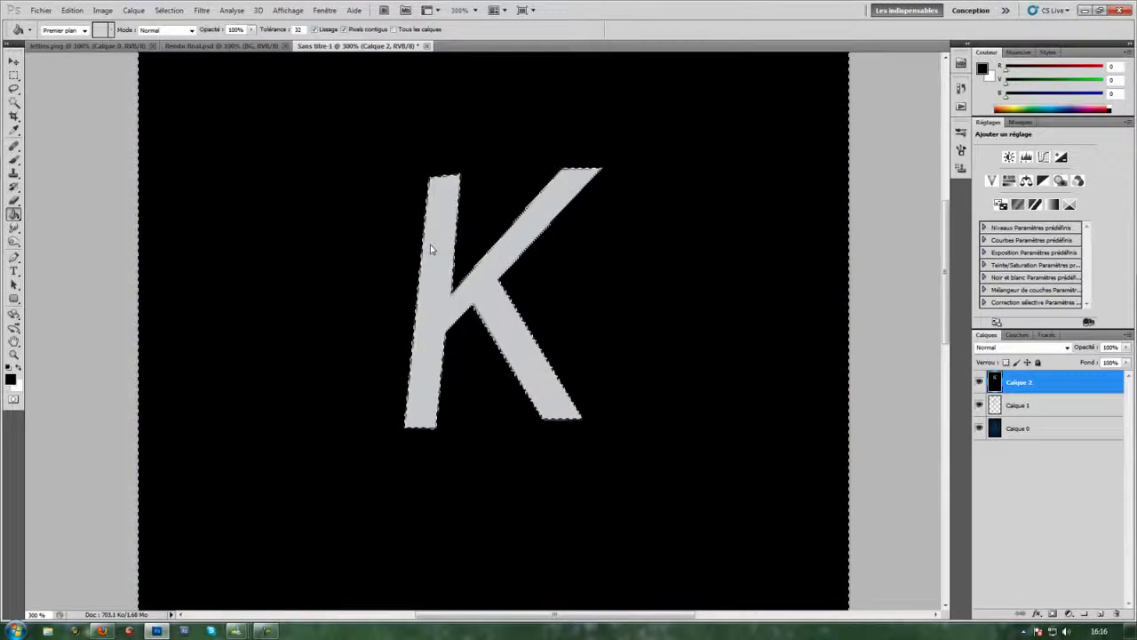
key("ctrl+z")
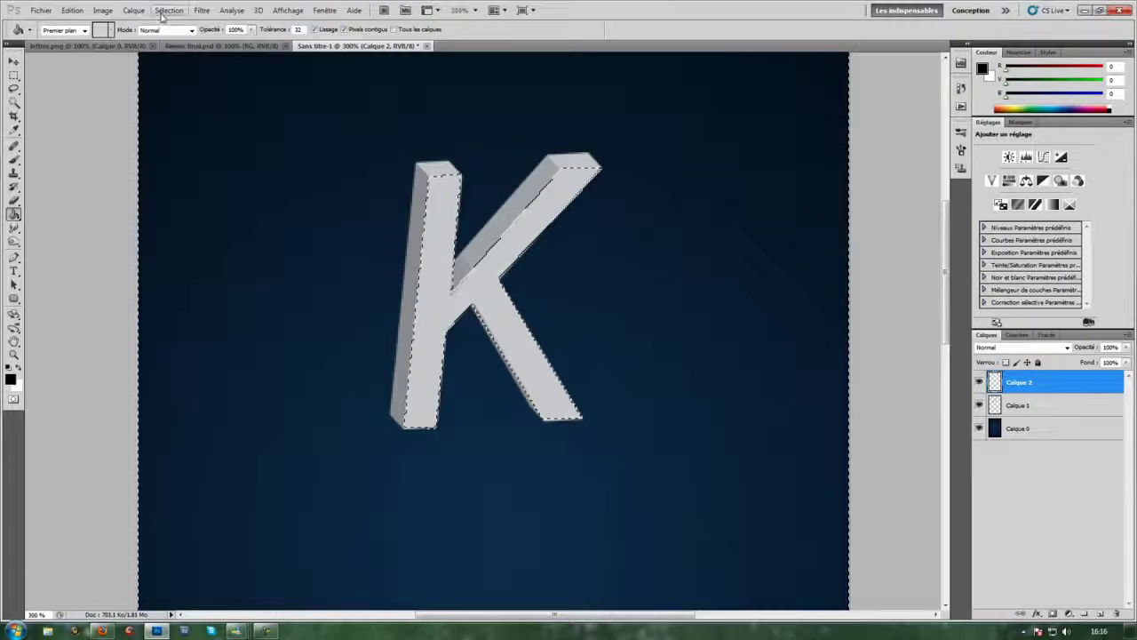
left_click(168, 10)
left_click(182, 58)
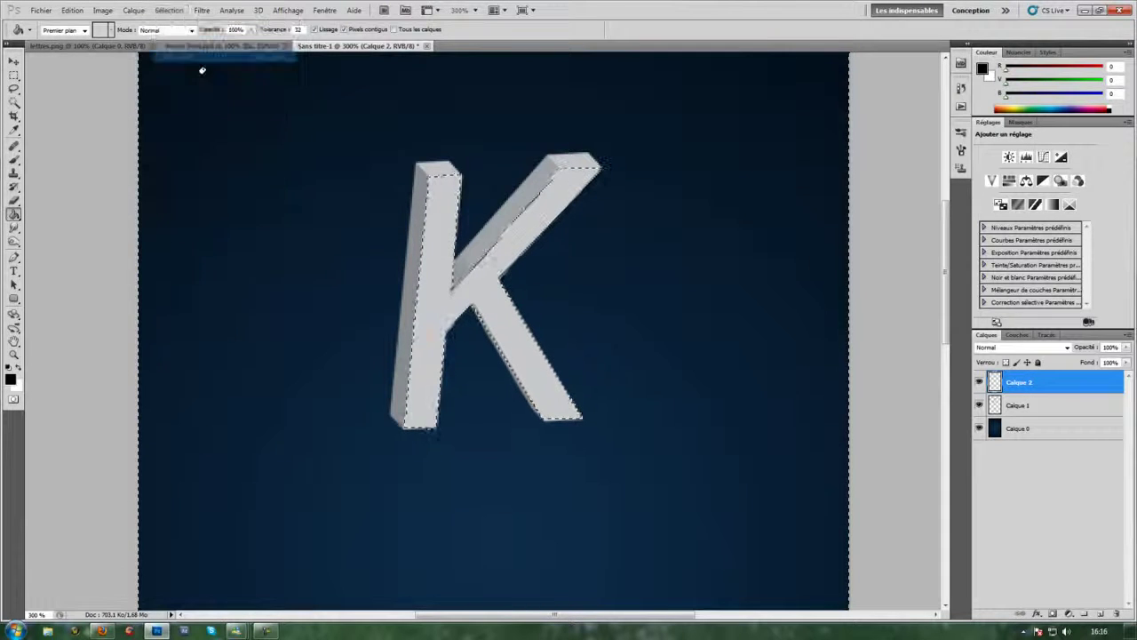
left_click(439, 257)
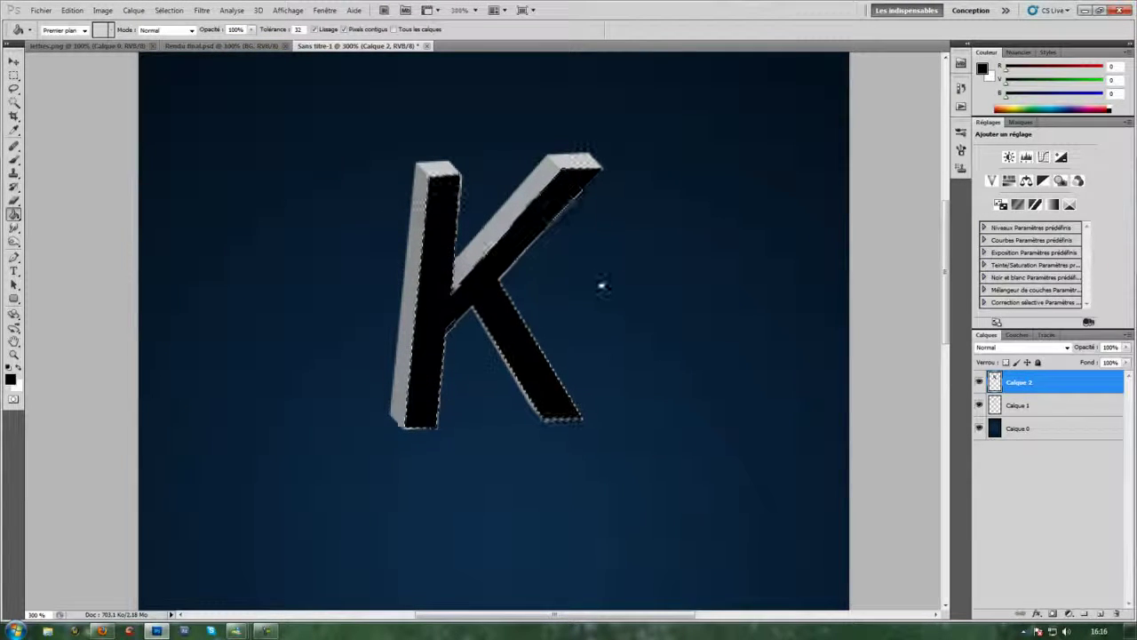
Step: Add a linear Gradient Overlay at 90° to the layer with the black K face
right_click(1057, 384)
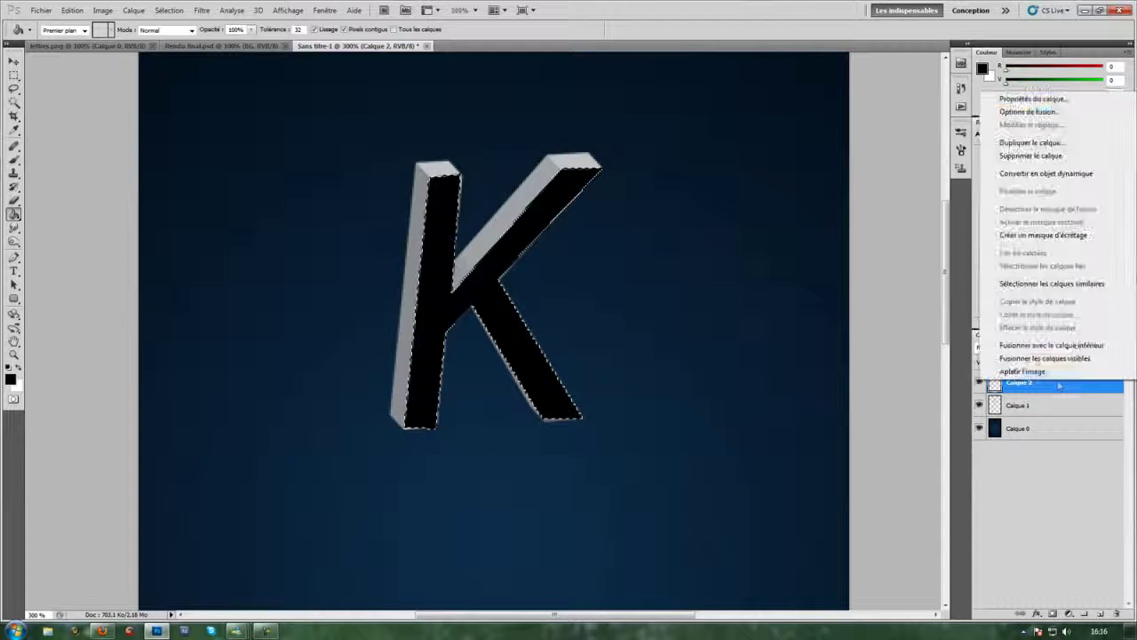
left_click(1031, 112)
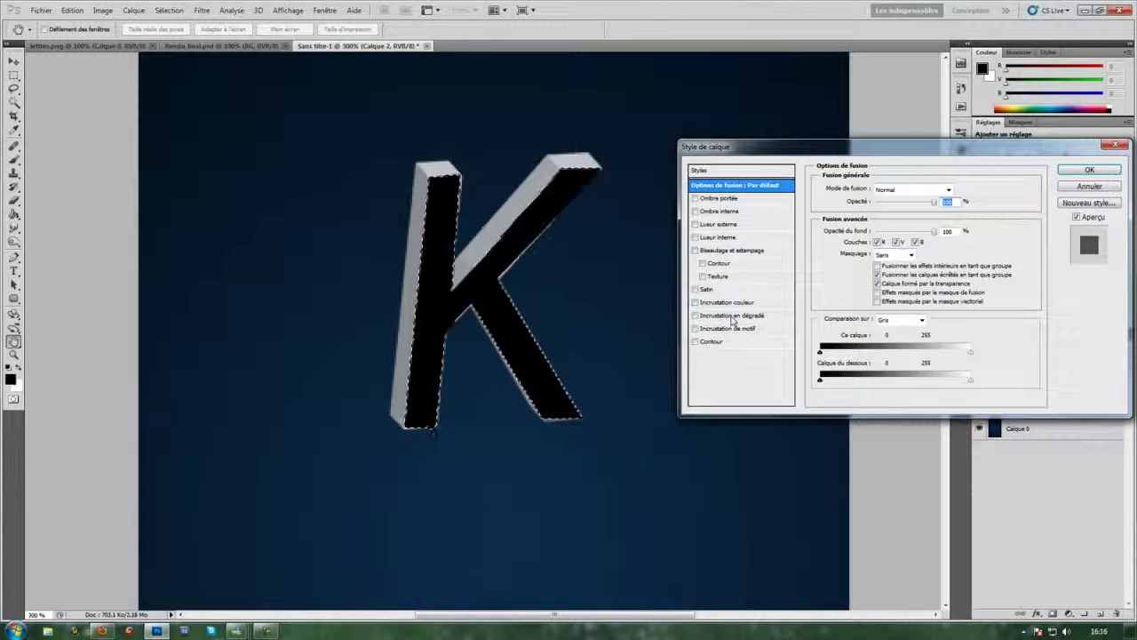
left_click(724, 315)
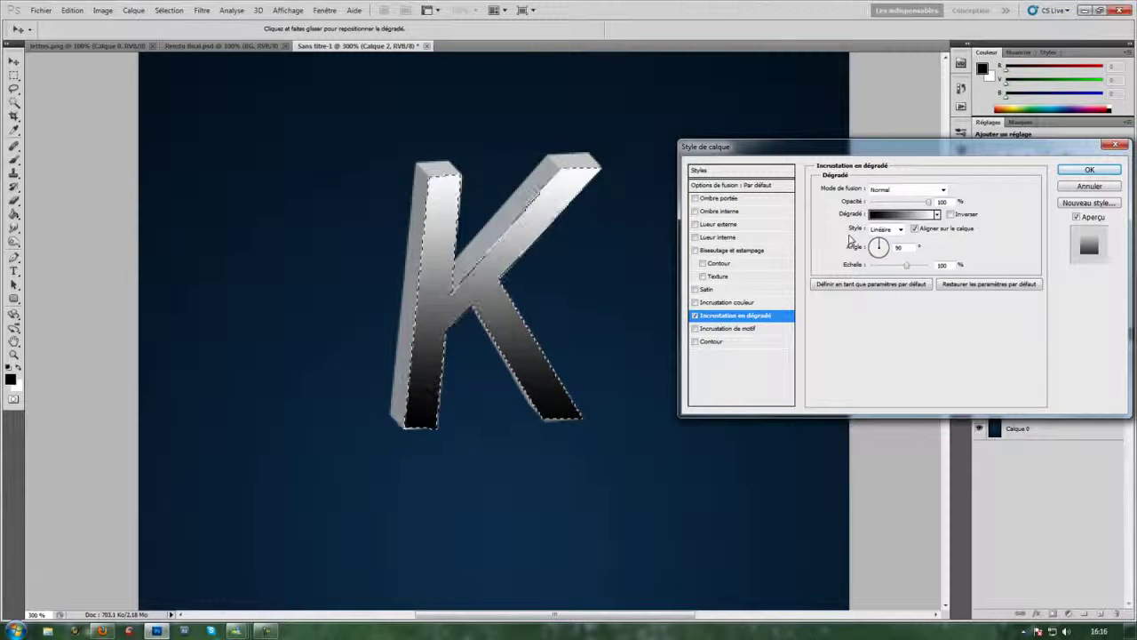
Step: Edit the overlay gradient and change its black start stop to dark blue #0f2849
left_click(899, 215)
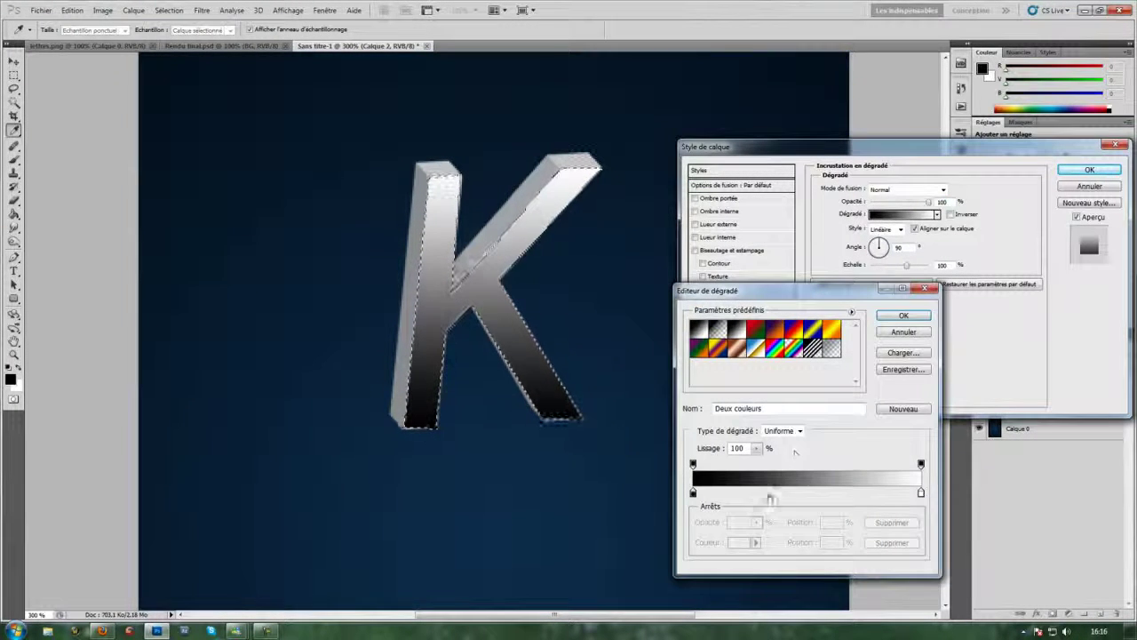
double_click(693, 493)
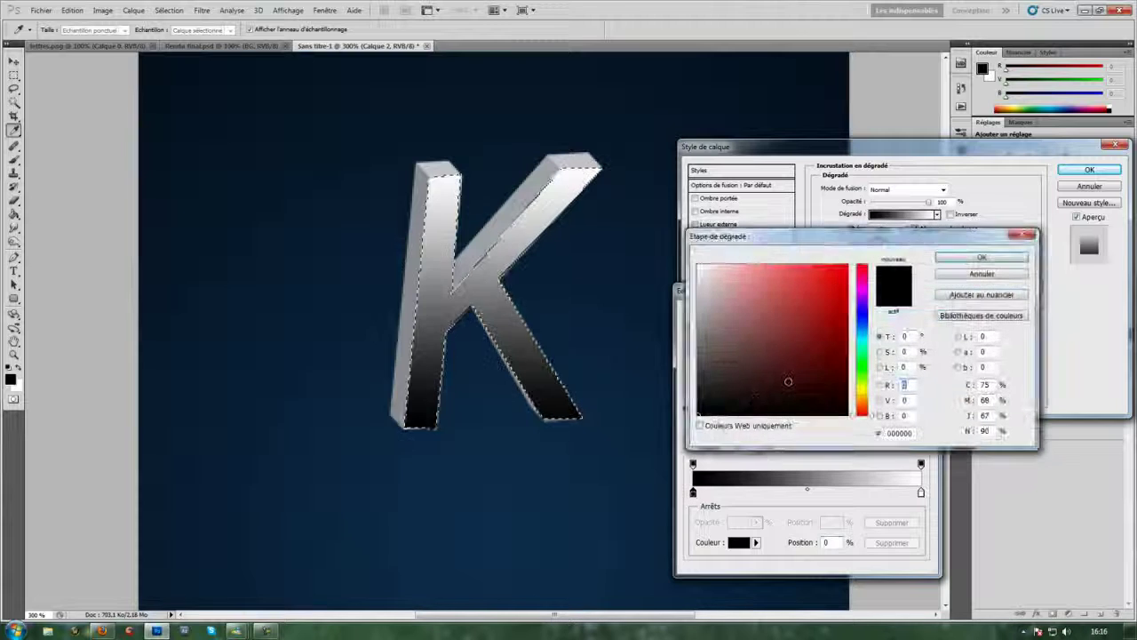
left_click(861, 325)
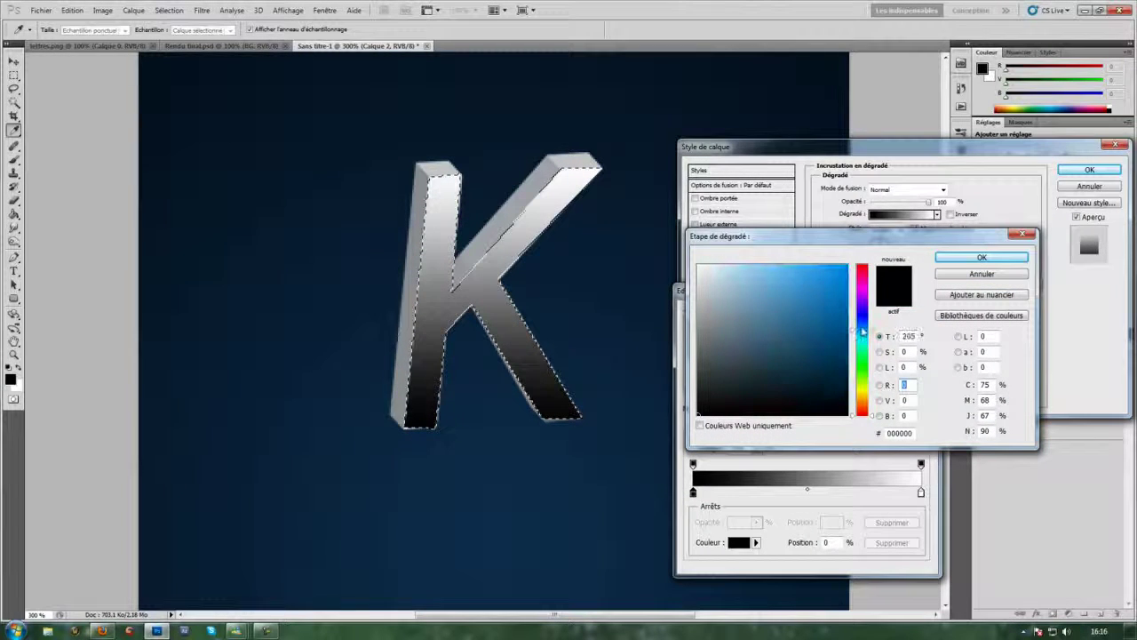
left_click(826, 350)
left_click_drag(826, 349, 815, 371)
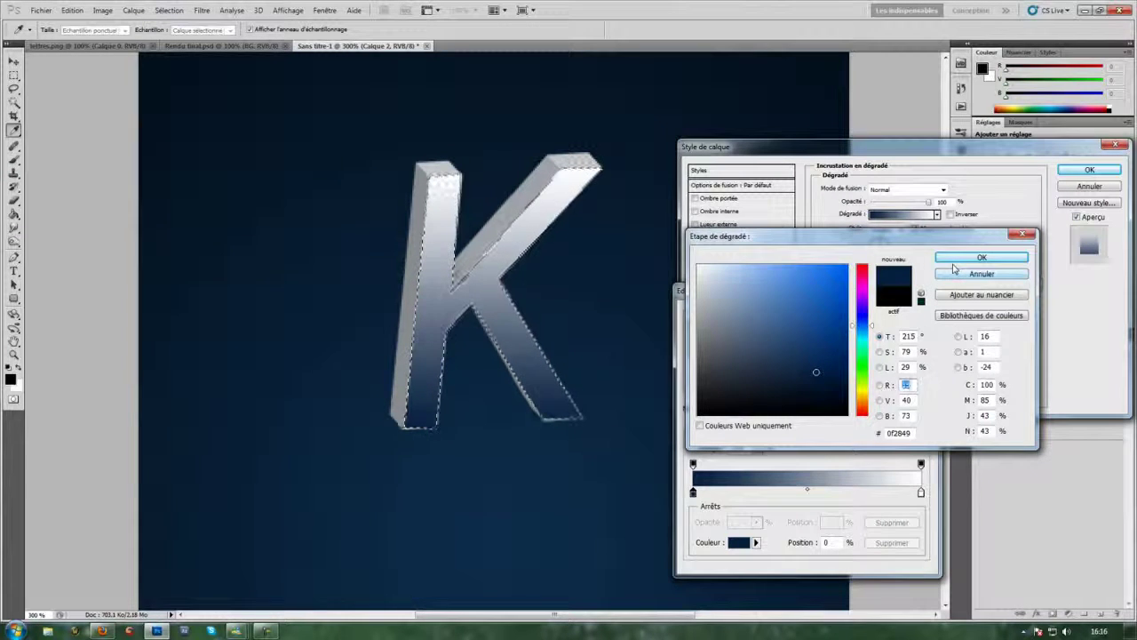
left_click(957, 259)
Step: Change the overlay gradient's white end stop to the lighter blue #294d72
double_click(920, 494)
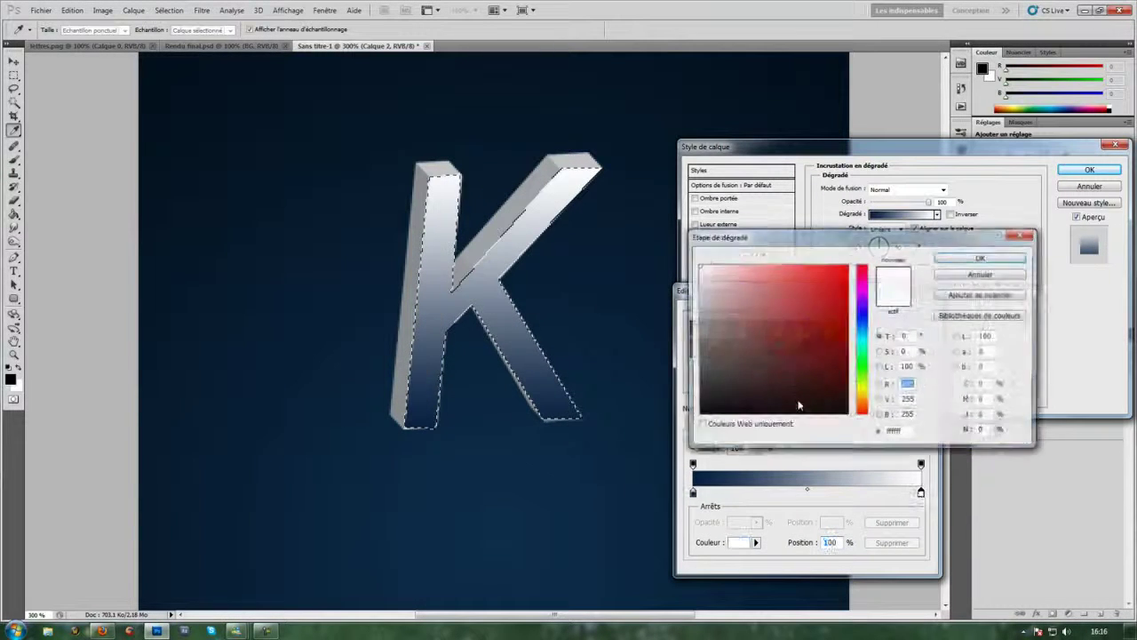
left_click(861, 344)
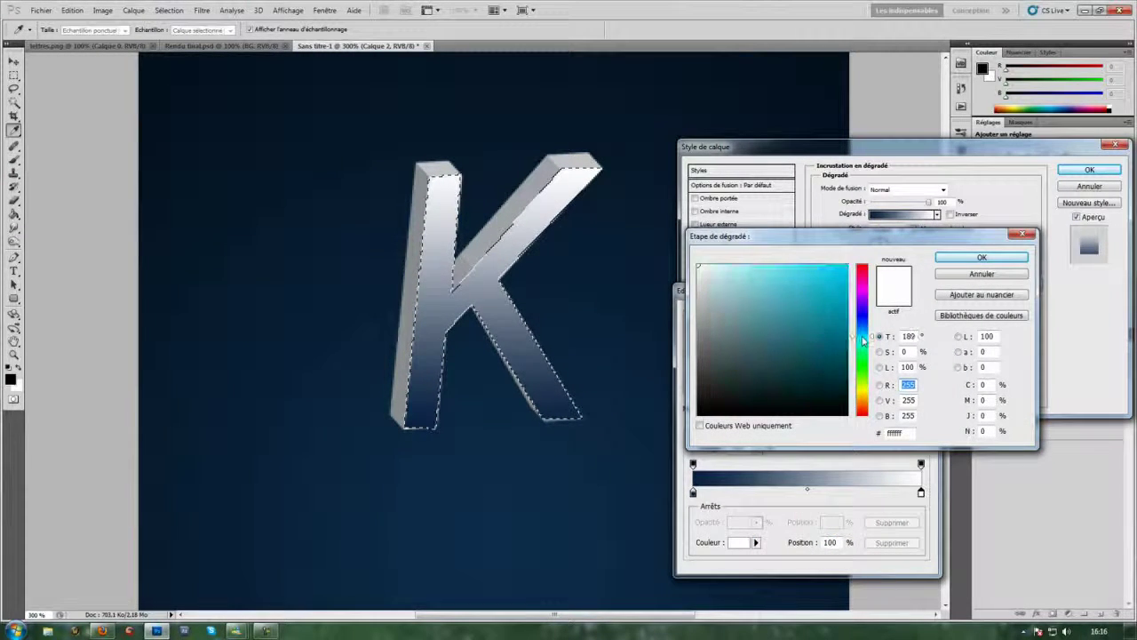
left_click(841, 335)
left_click_drag(861, 339, 862, 327)
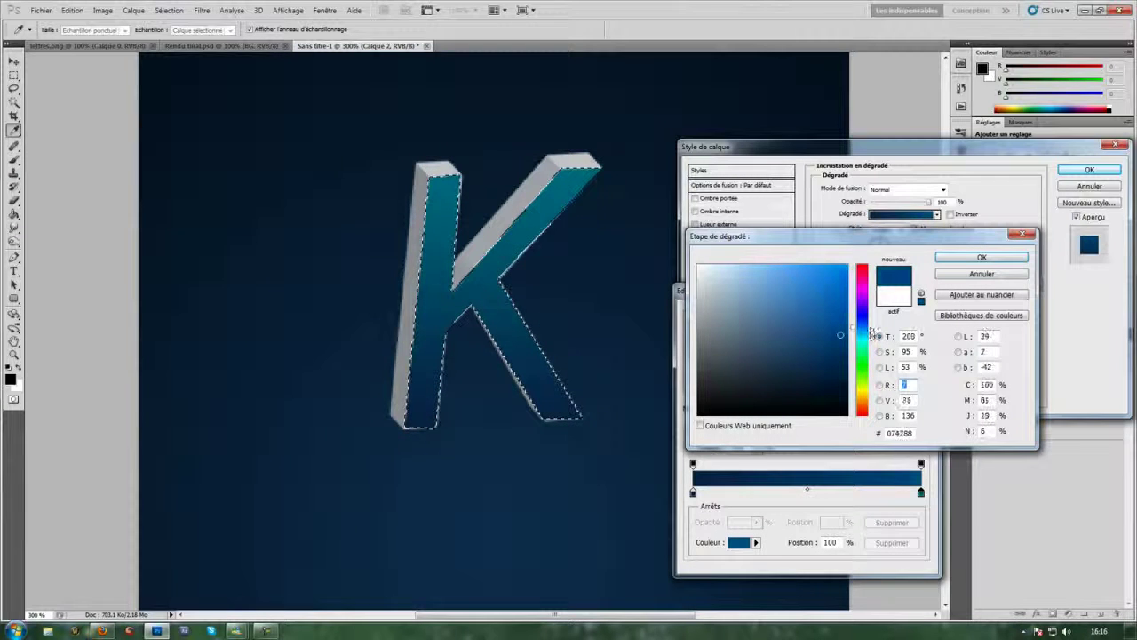
left_click(805, 351)
left_click(791, 345)
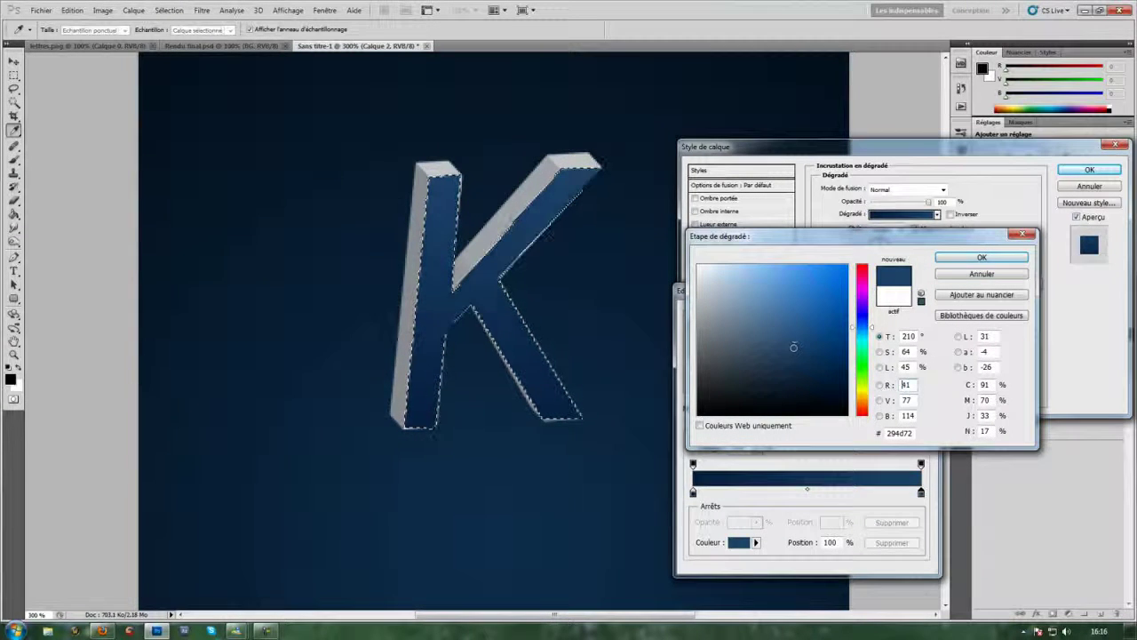
left_click(981, 257)
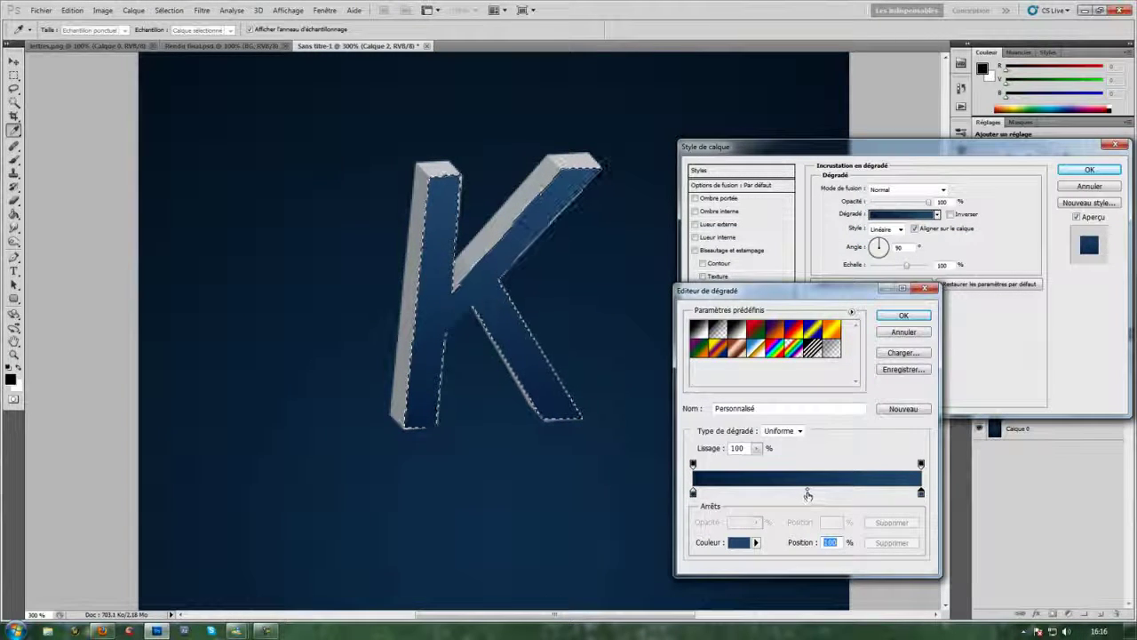
Step: Move the gradient's midpoint to about 68% and apply the Gradient Overlay to the K face
left_click_drag(813, 493, 849, 493)
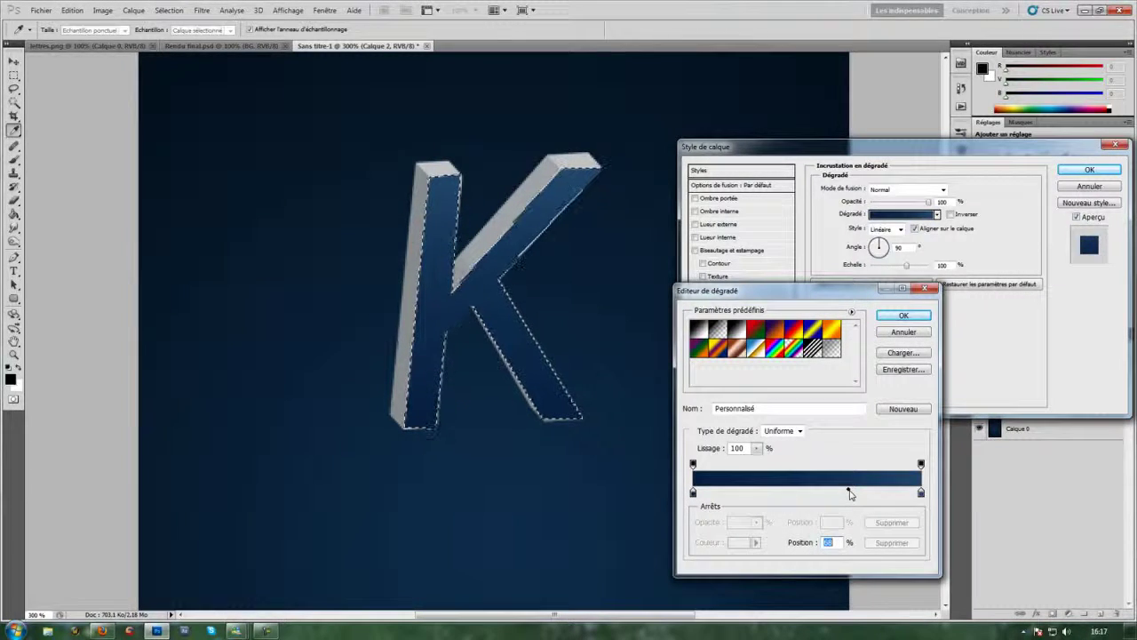
left_click(903, 316)
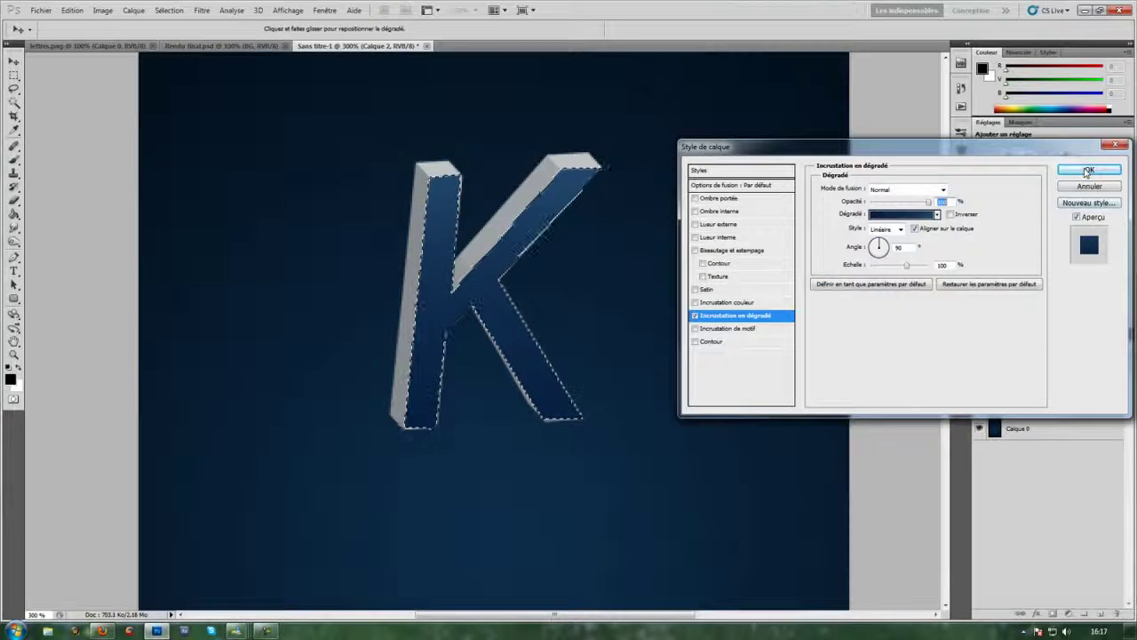
left_click(1089, 169)
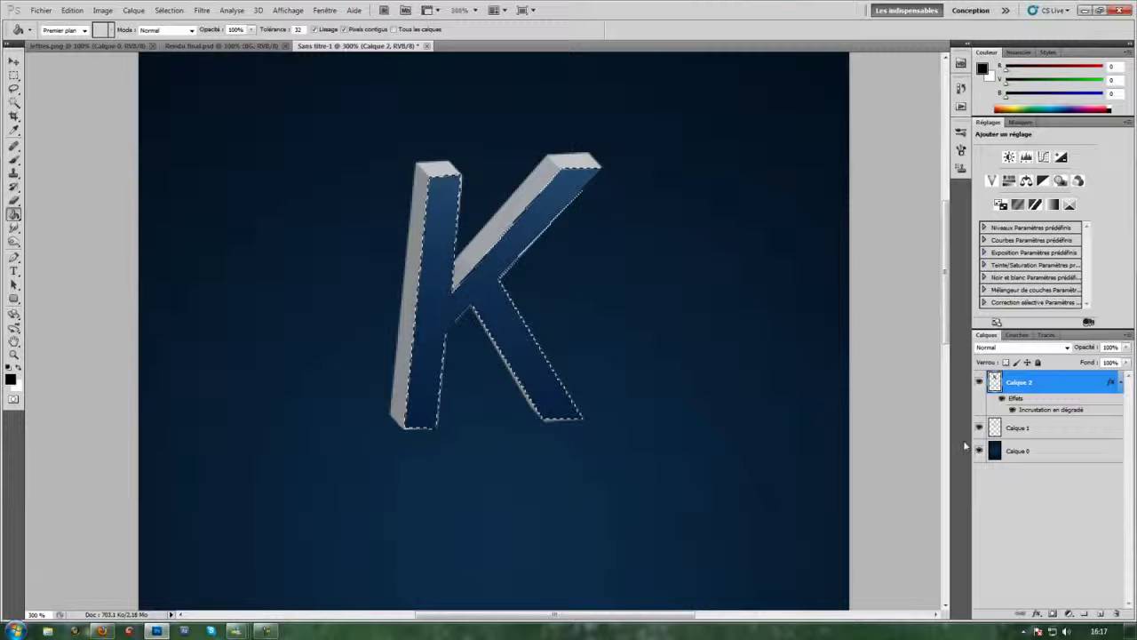
Step: Create a new layer above the K face in Lumière tamisée blend mode and ready the 226 px ray brush with white paint
left_click(1099, 614)
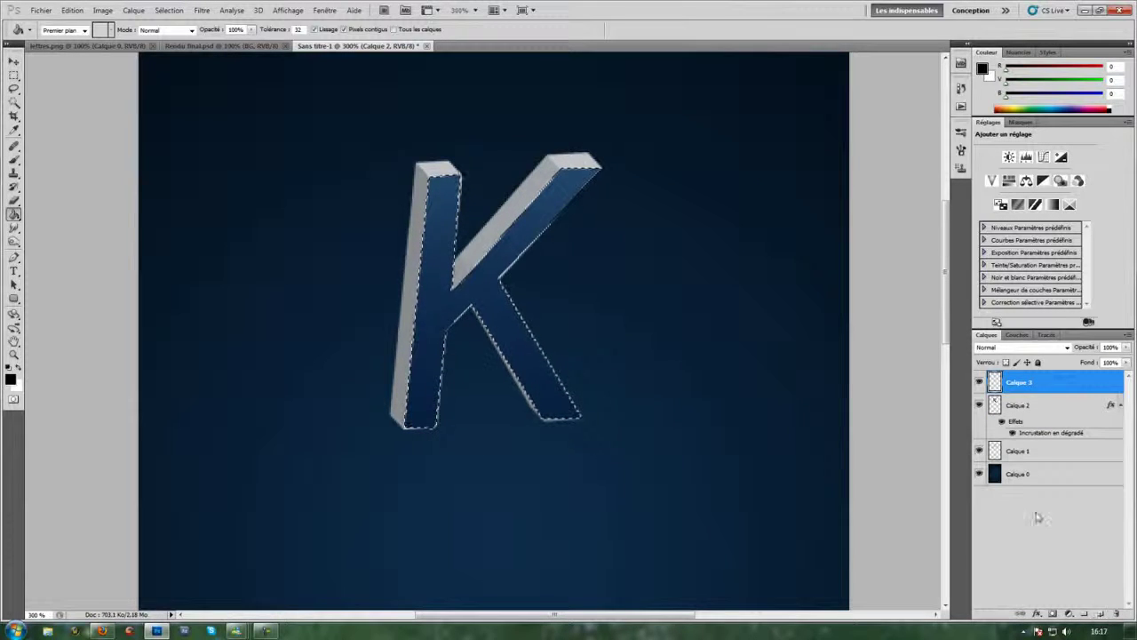
left_click(15, 161)
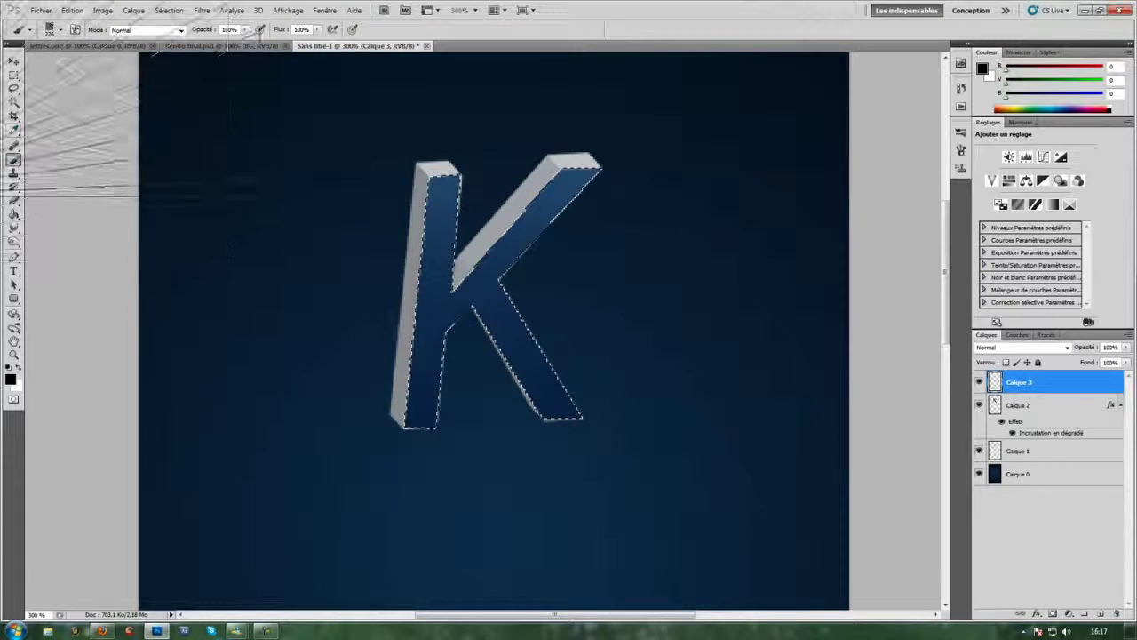
left_click(59, 31)
left_click(59, 30)
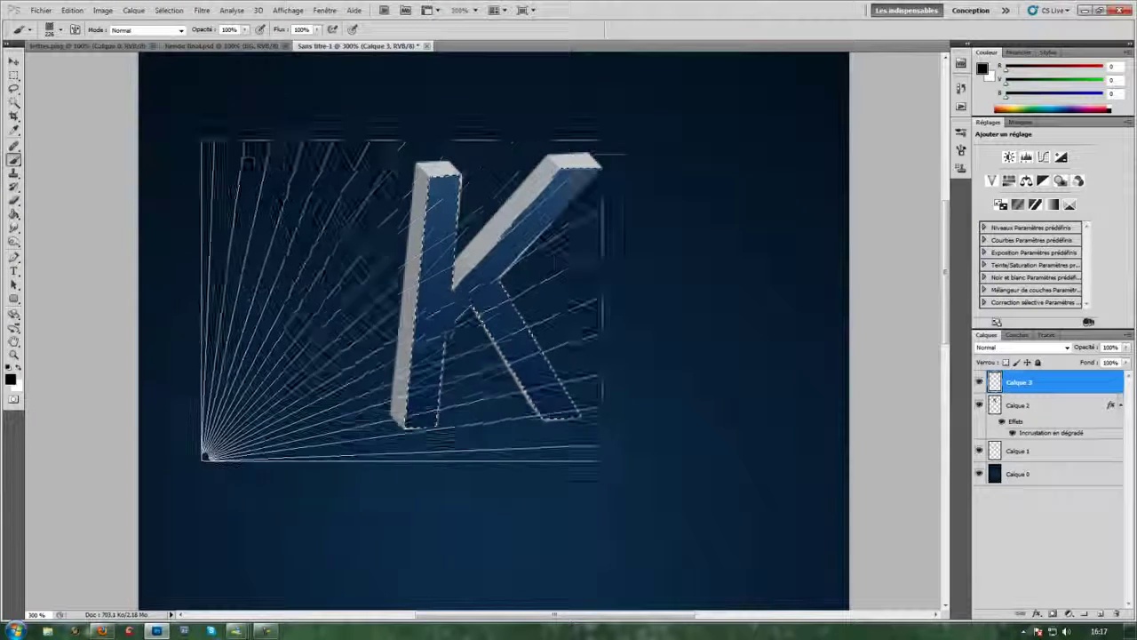
left_click(18, 367)
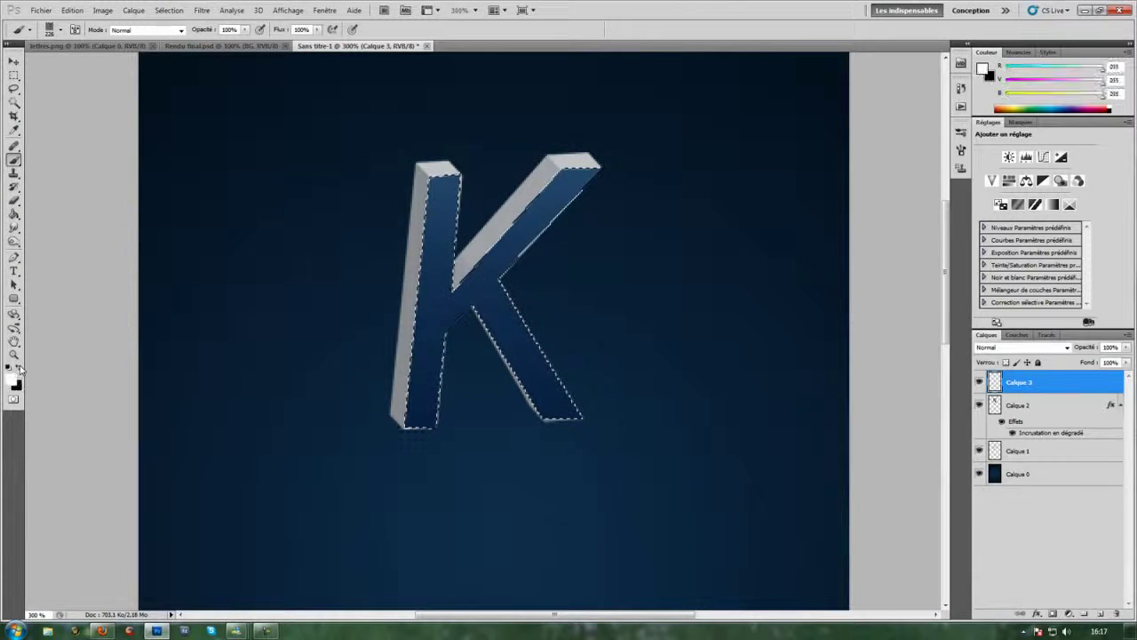
left_click(1035, 348)
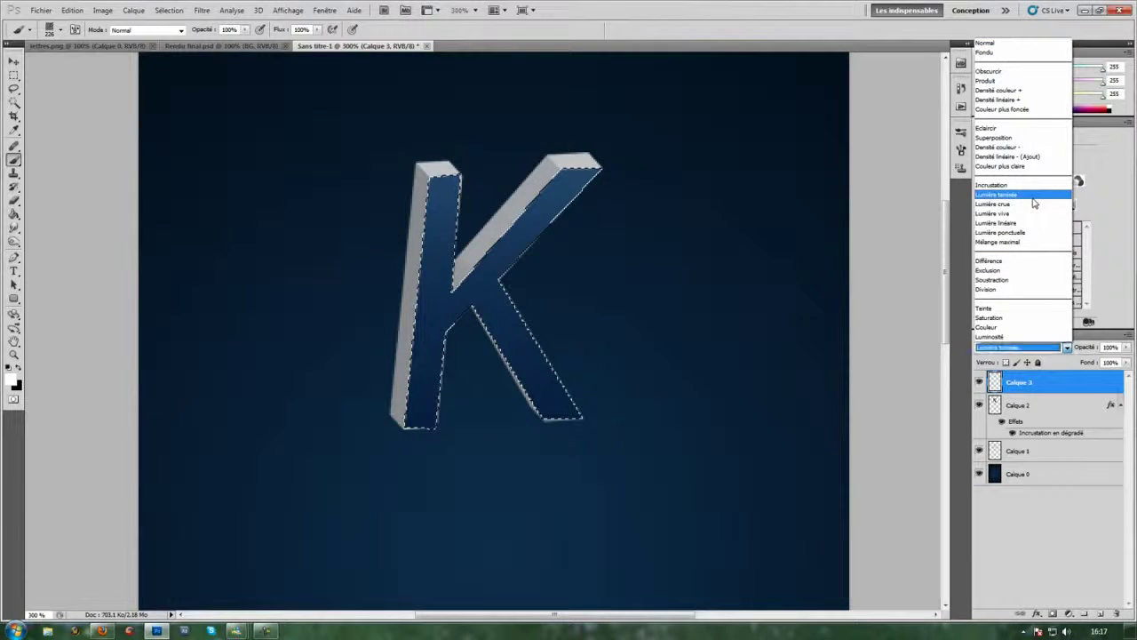
left_click(1030, 195)
Step: Stamp the white ray pattern once over the selected K face, and deselect the letter
left_click(469, 274)
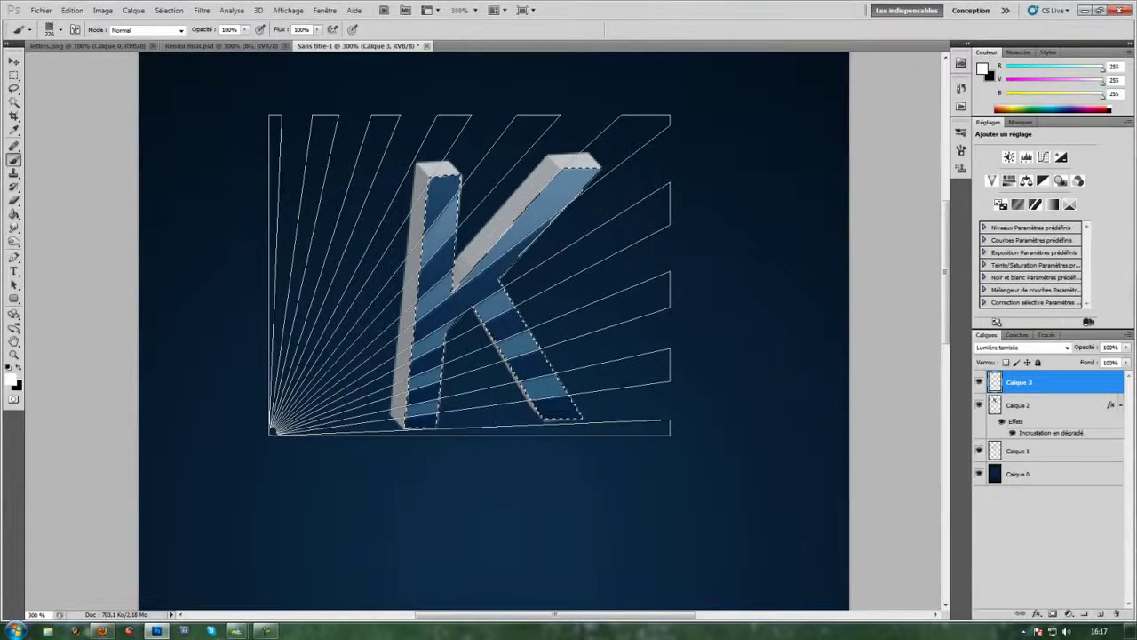
key("ctrl+minus")
key("ctrl+minus")
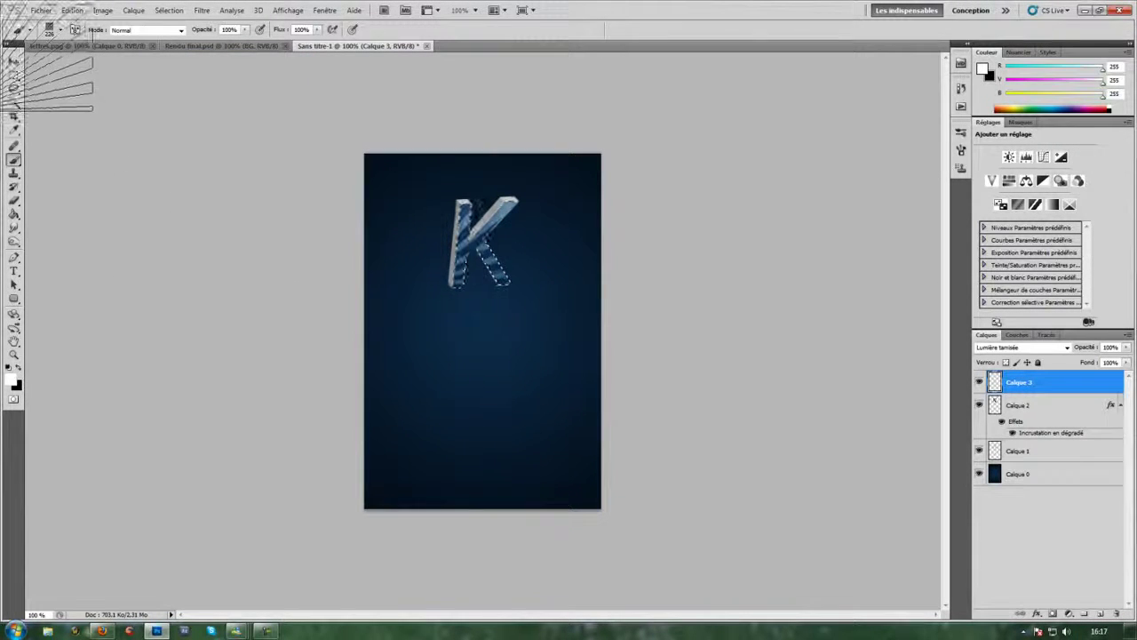
left_click(14, 75)
key("ctrl+d")
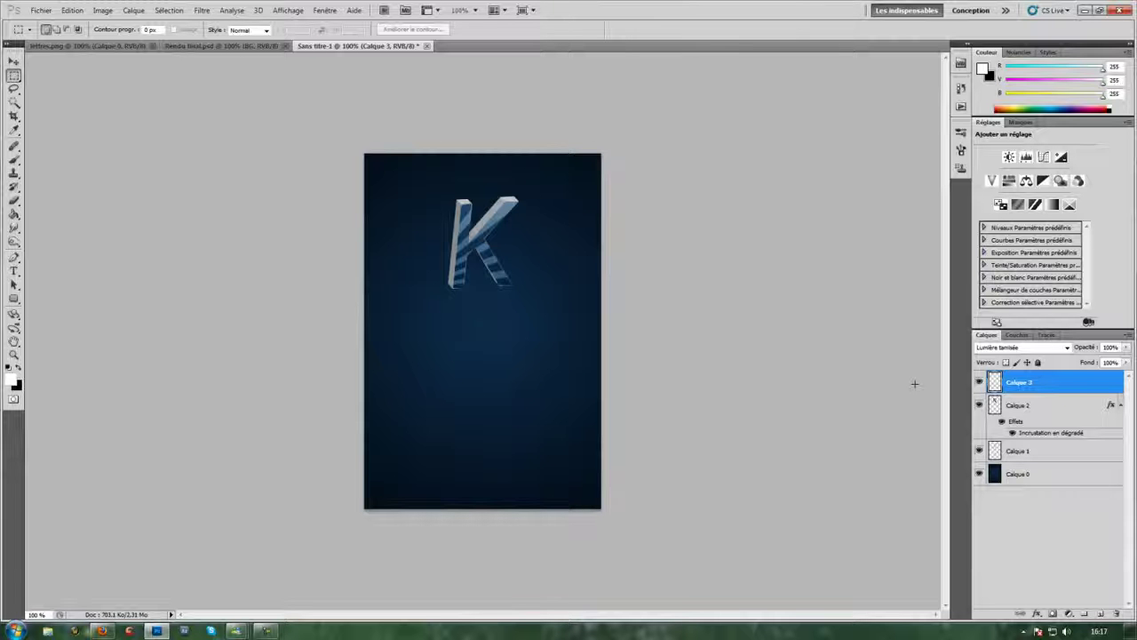
Step: Rename the layer with the ray pattern as Motif
double_click(1019, 383)
type("M")
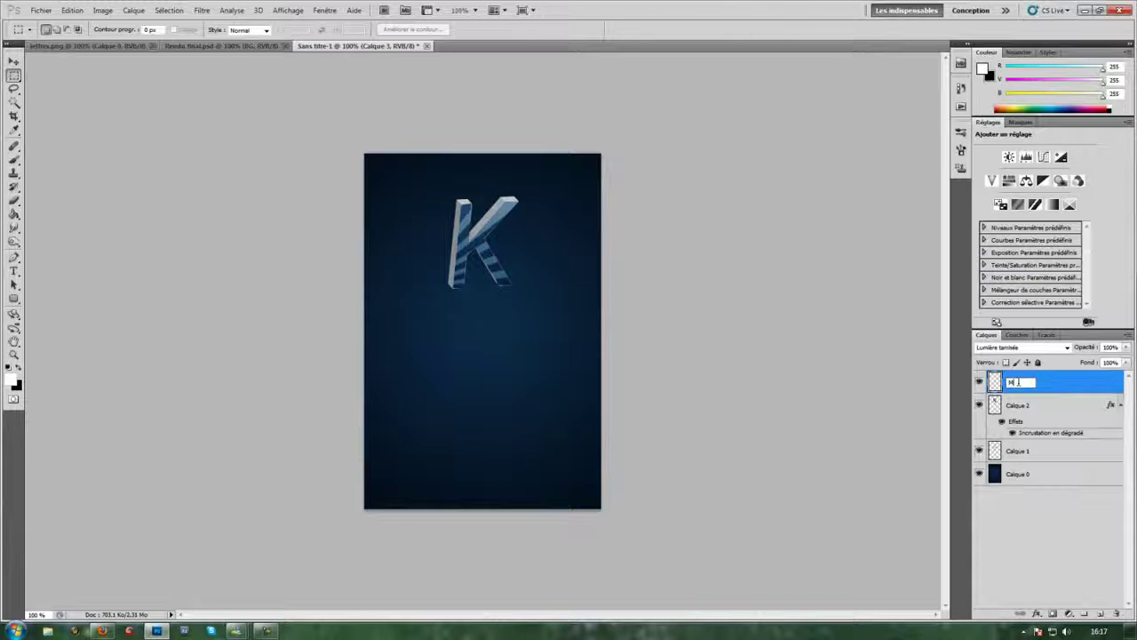
type("otif")
key("Return")
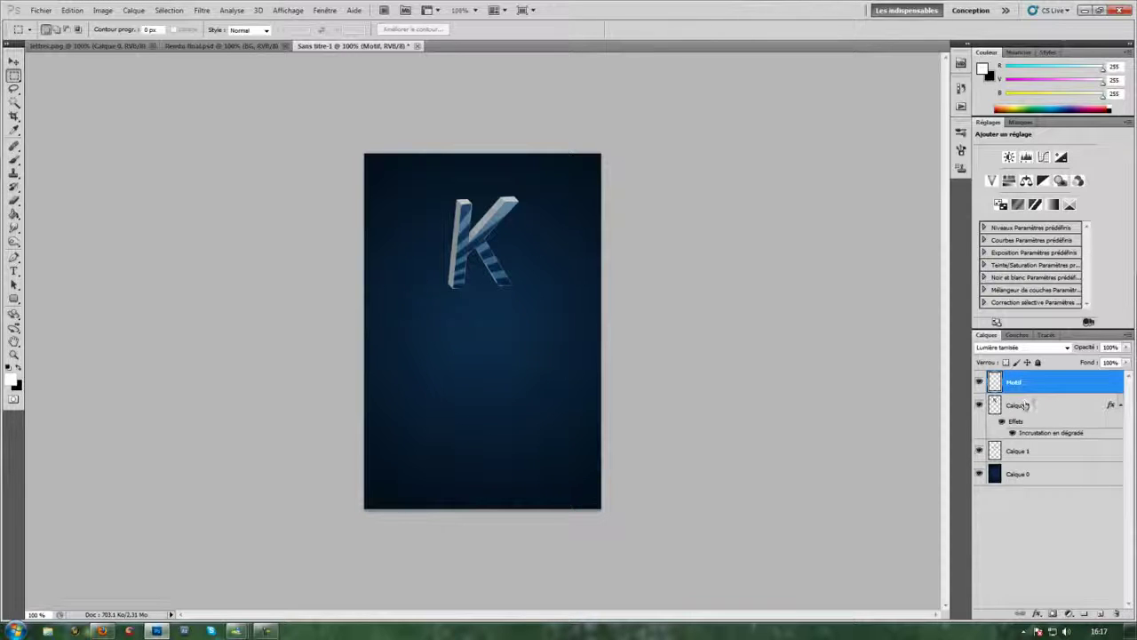
Step: Rename the gradient K face layer as Couleur and the original grey letter layer beneath it as K
double_click(1023, 406)
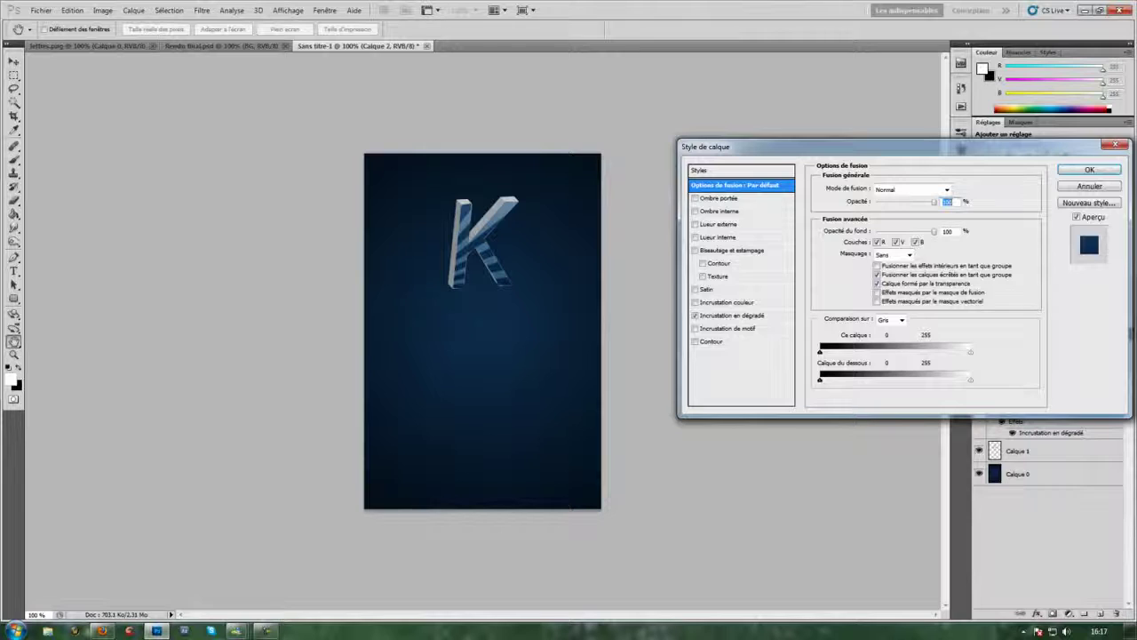
key("Escape")
double_click(1020, 405)
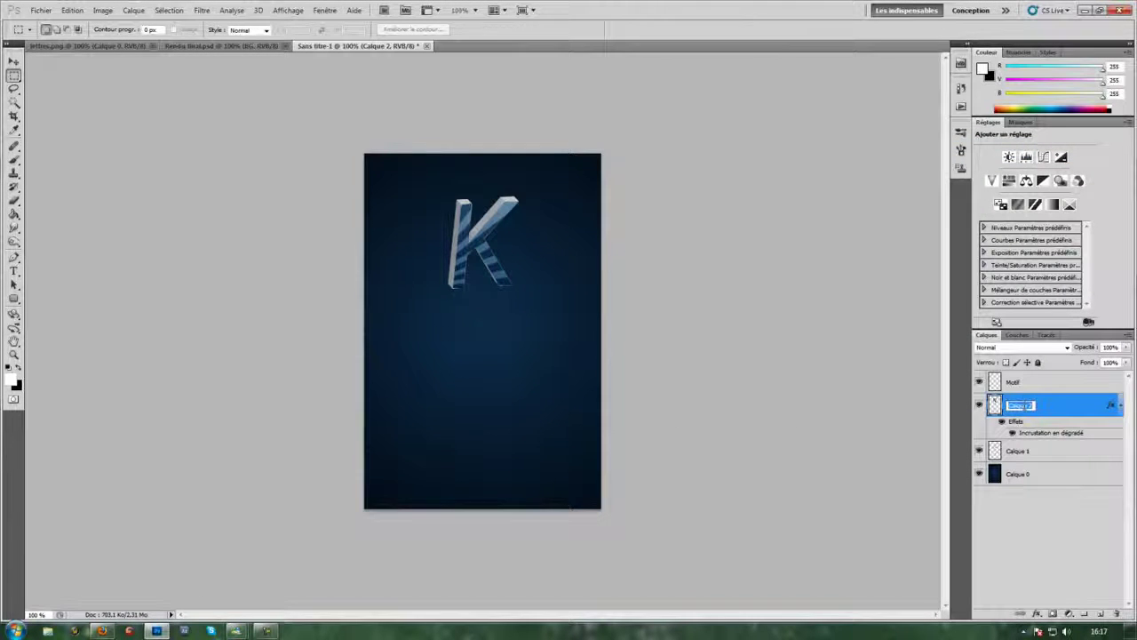
type("Couleur")
key("Return")
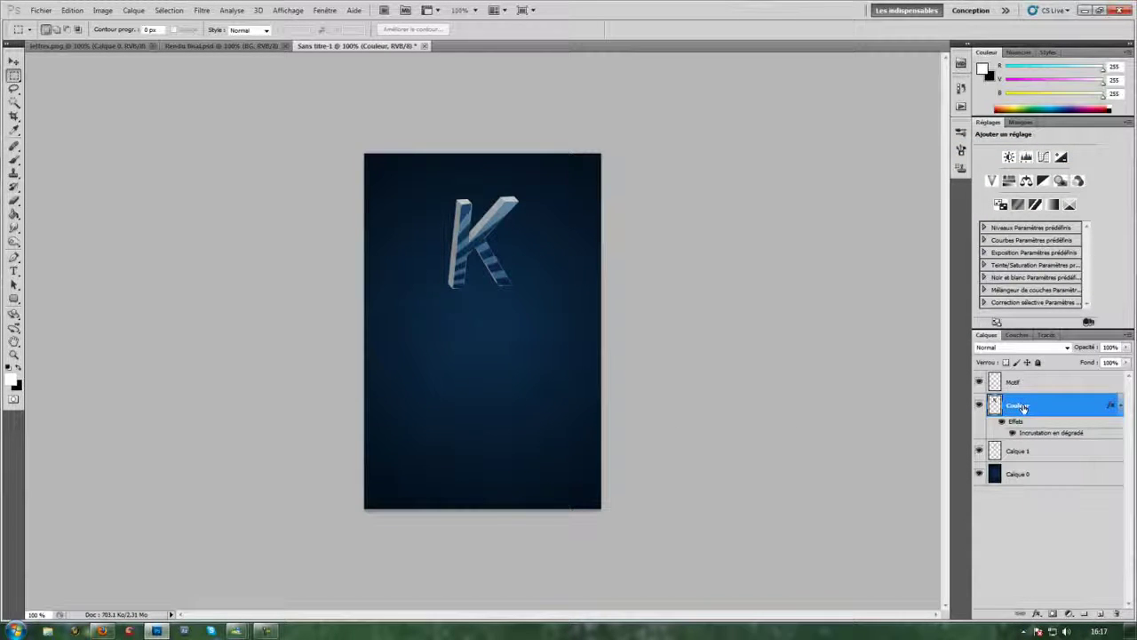
double_click(1020, 450)
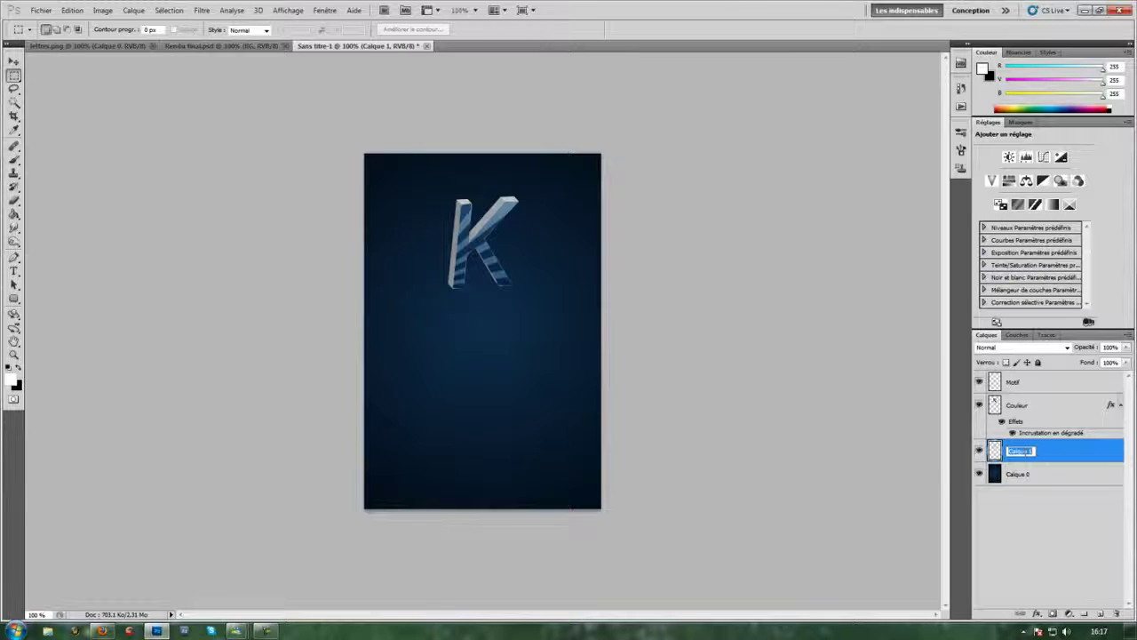
type("K")
key("Return")
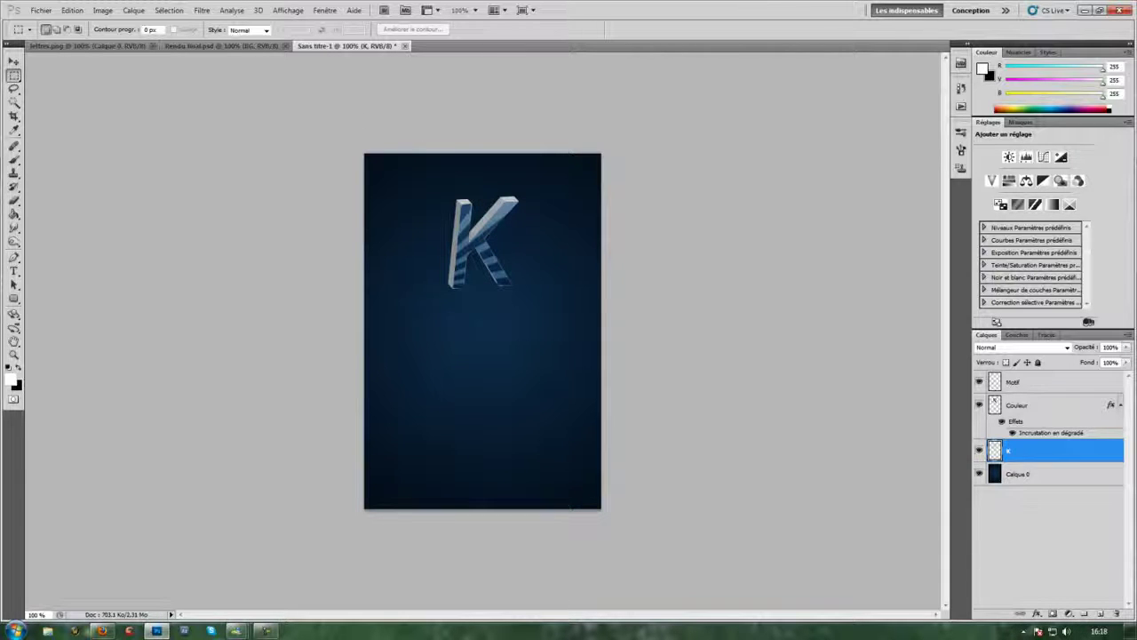
Step: Delete the Motif, Couleur and K layers from Sans titre-1, keeping only the blue background layer
left_click(98, 45)
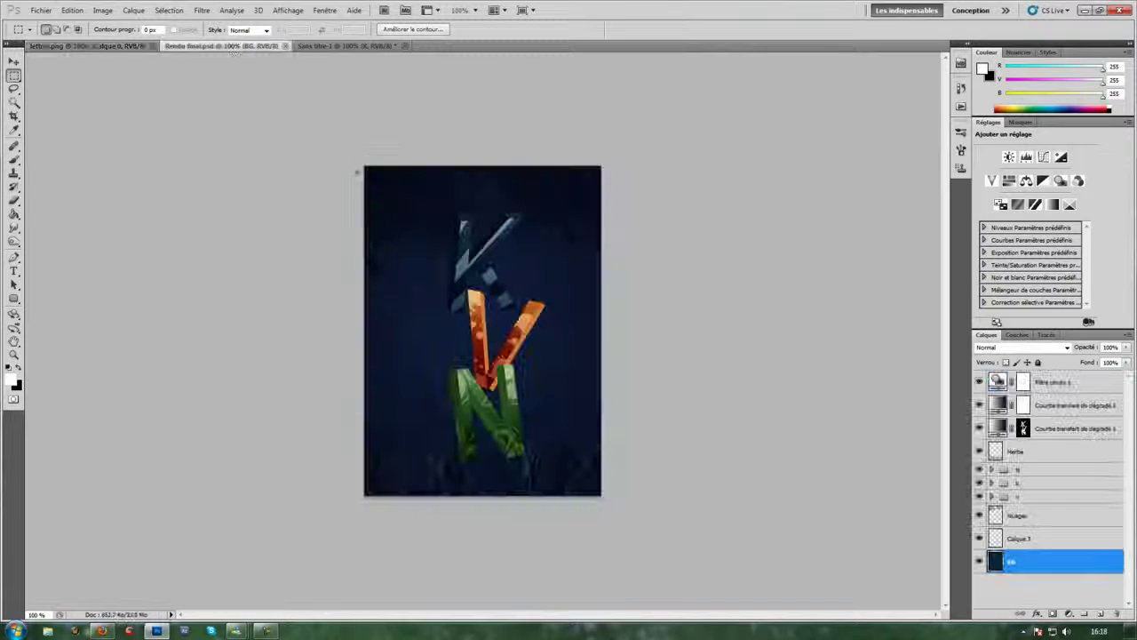
left_click(227, 45)
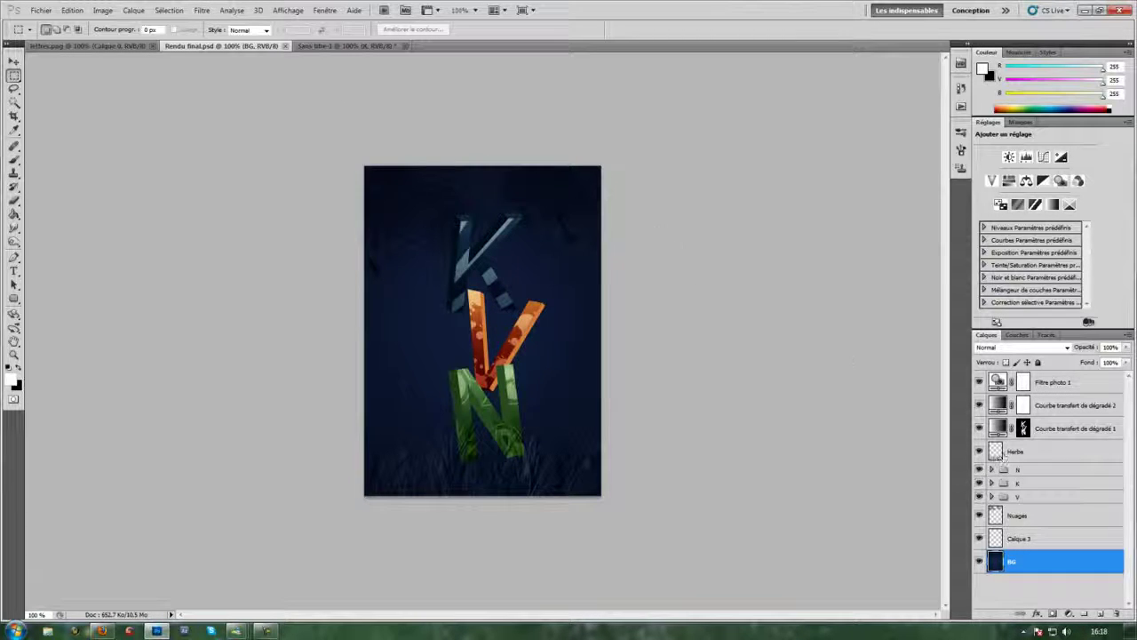
left_click(306, 47)
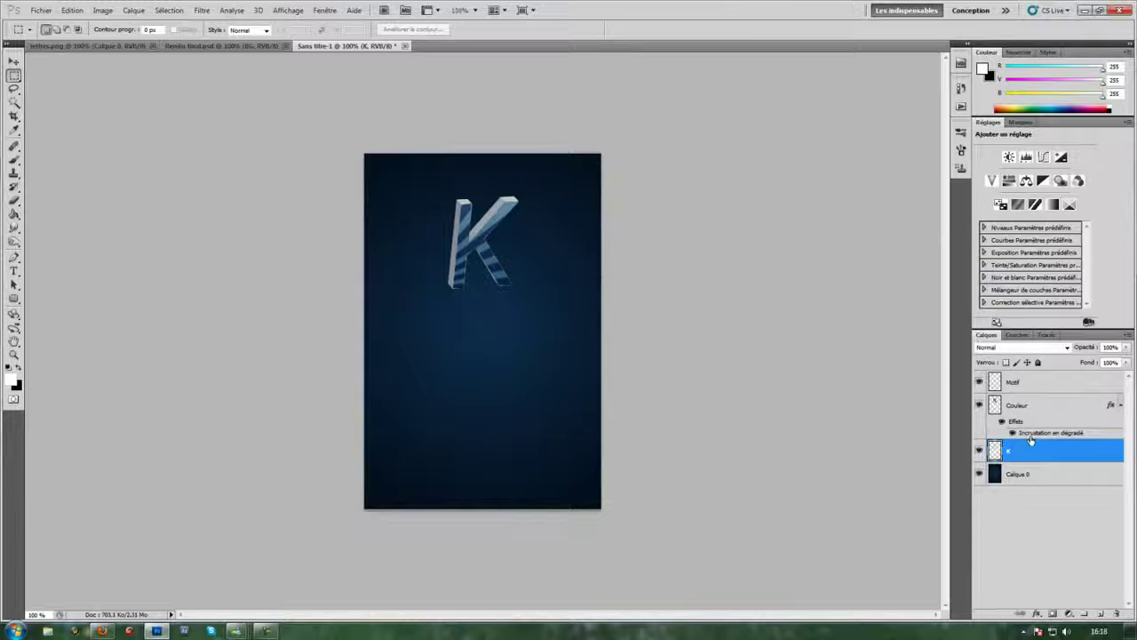
left_click(1037, 384, "shift")
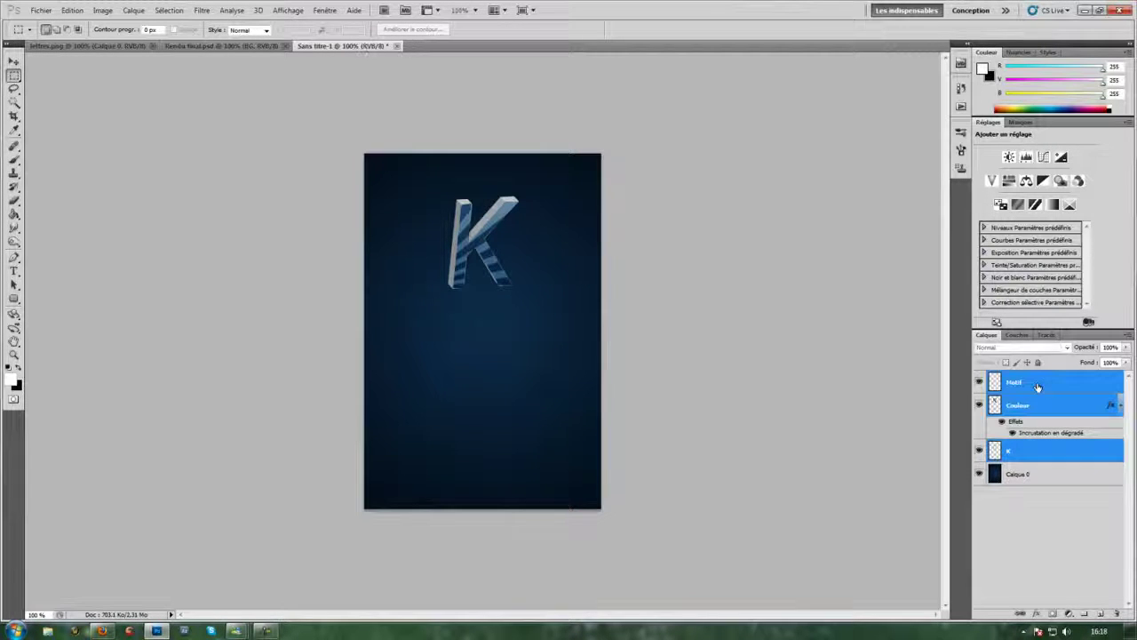
key("Delete")
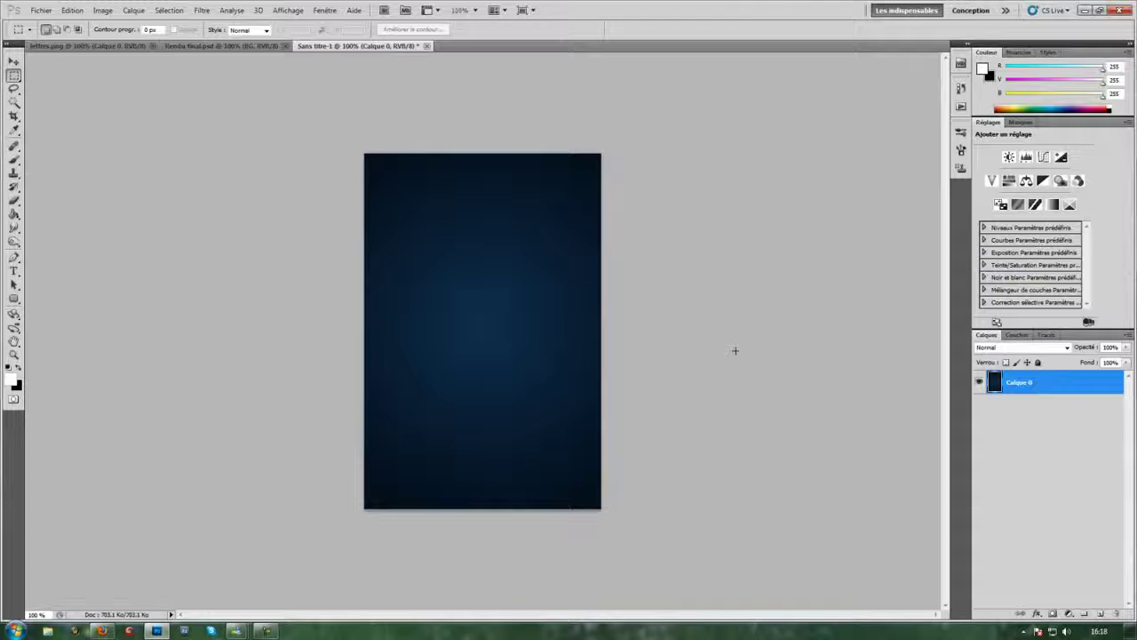
Step: Copy the layer groups N, K and V from Rendu final.psd into Sans titre-1, floating its window beside the source document
left_click(222, 46)
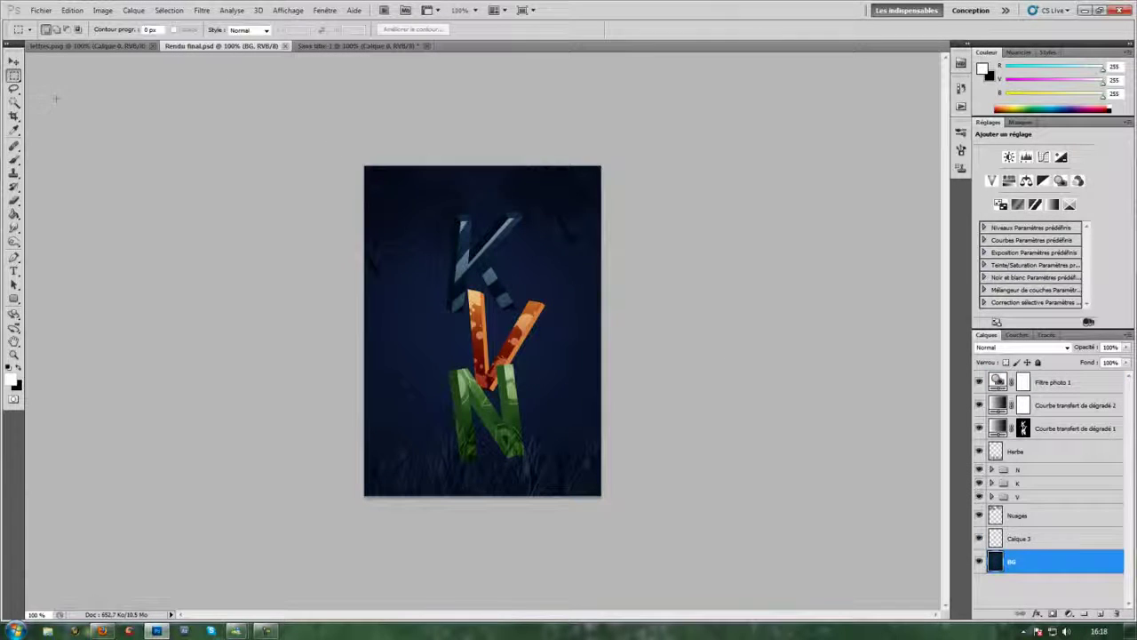
left_click(15, 61)
left_click(1026, 484)
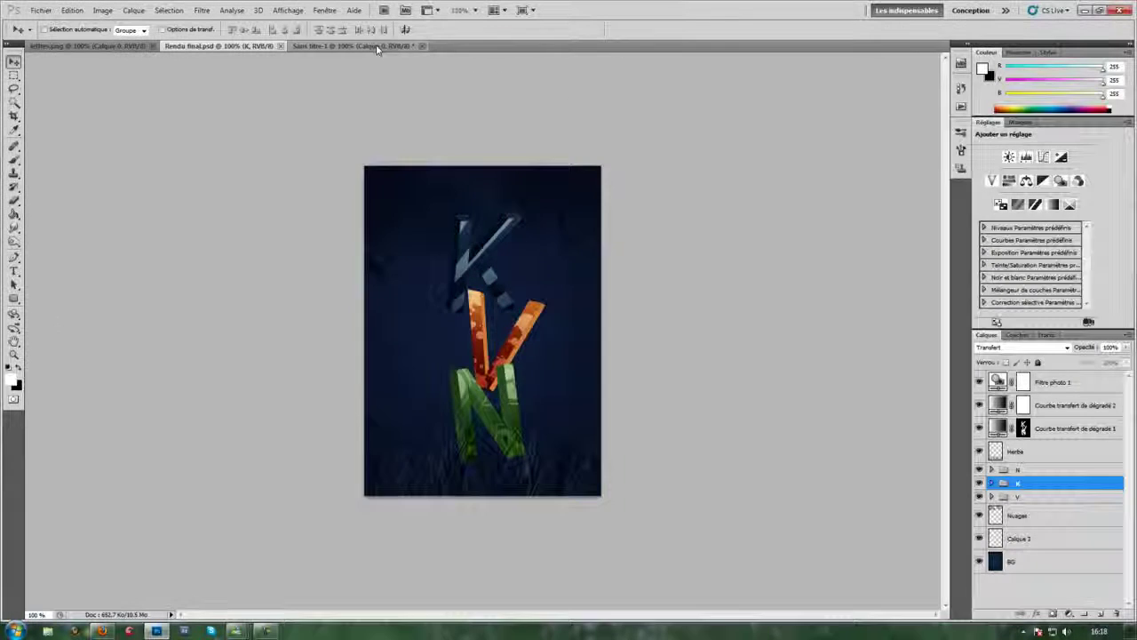
left_click_drag(377, 49, 328, 119)
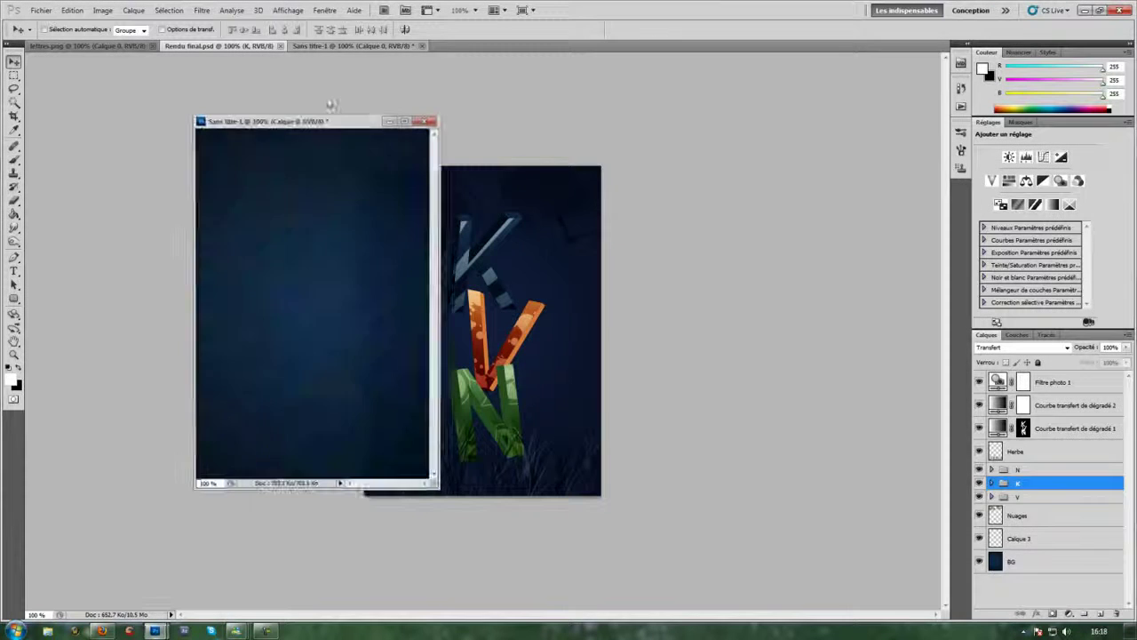
left_click(235, 49)
left_click(1019, 469, "shift")
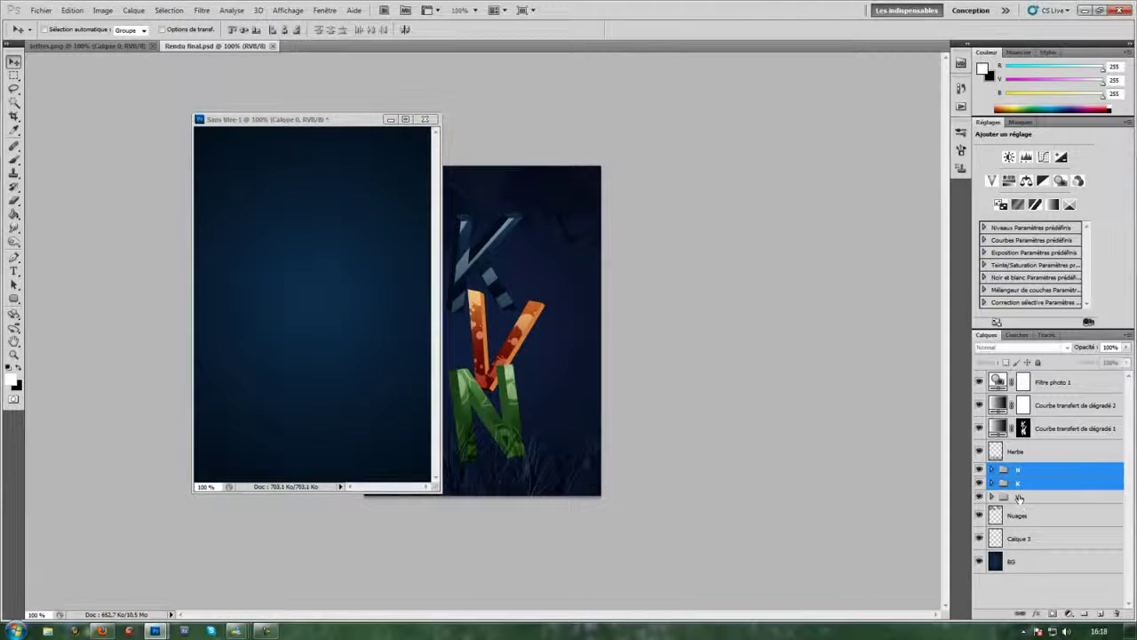
left_click(1019, 497, "shift")
left_click_drag(1019, 497, 306, 232)
Step: Dock the Sans titre-1 window again, move the three letters down to the poster's middle, and select group N
left_click_drag(302, 121, 391, 46)
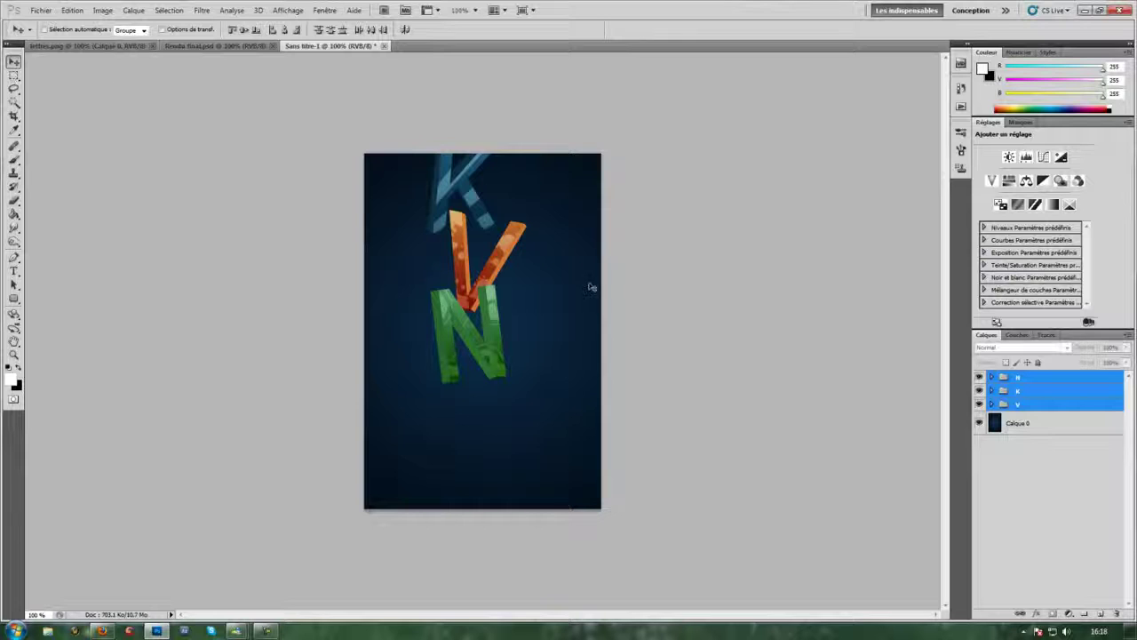
left_click_drag(591, 286, 594, 361)
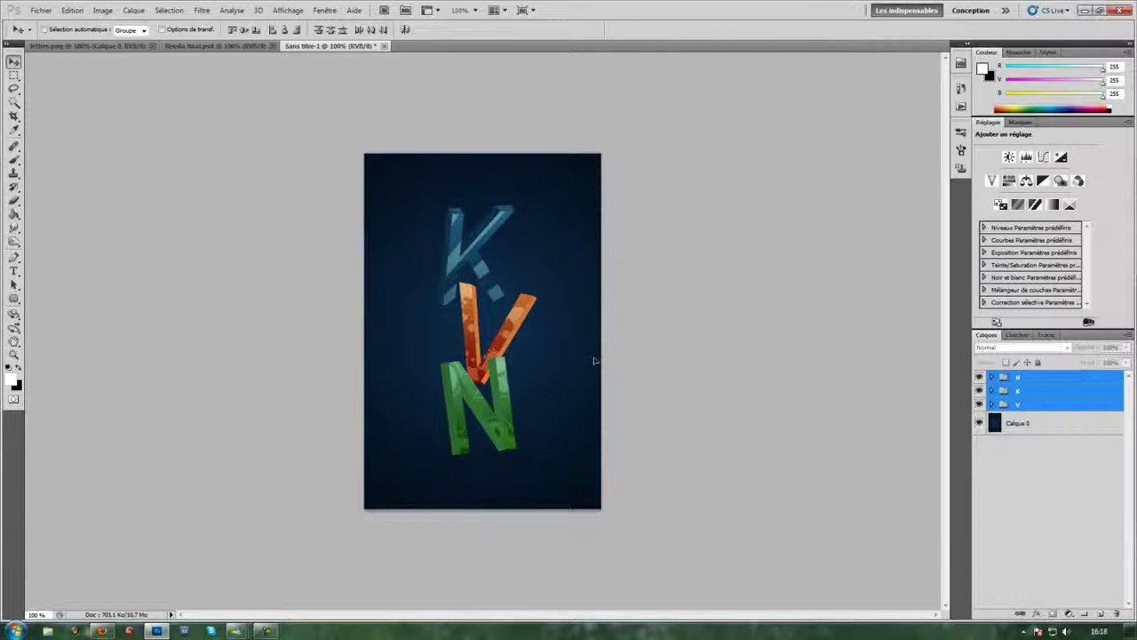
left_click(1031, 376)
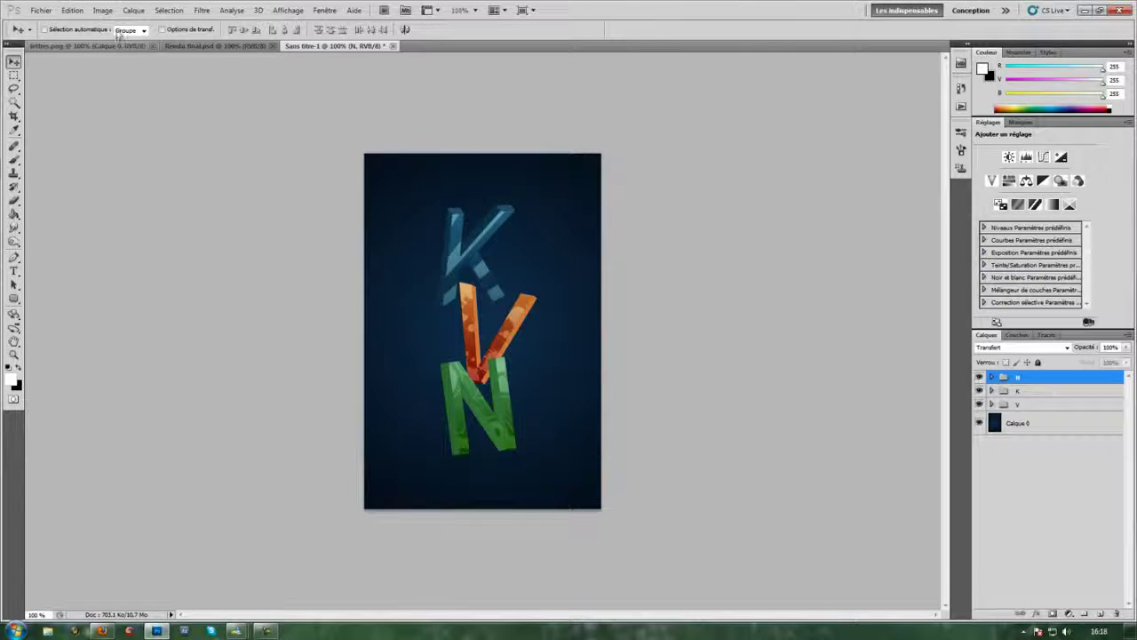
Step: Examine the blend mode and opacity of the Nuages and Herbe layers in Rendu final.psd
left_click(208, 46)
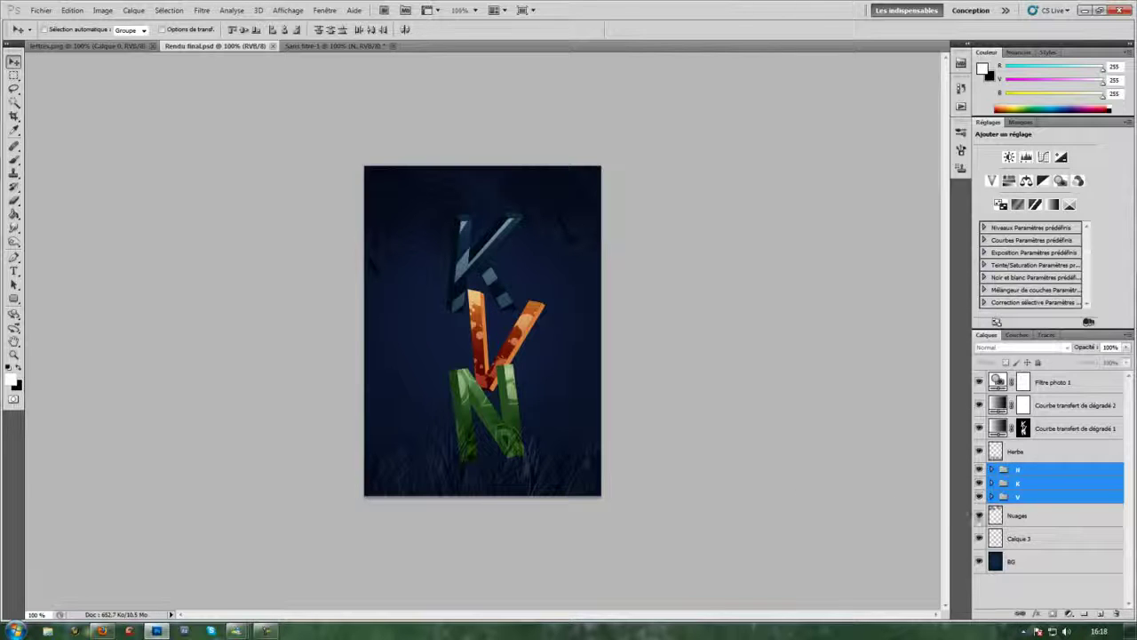
left_click(1005, 517)
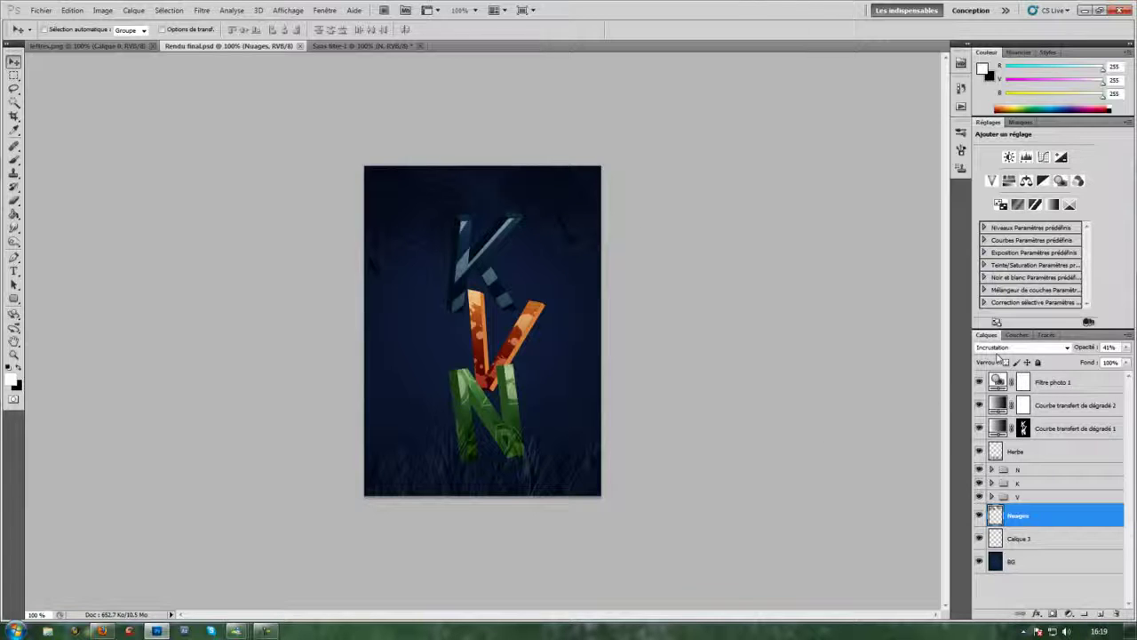
left_click(1021, 453)
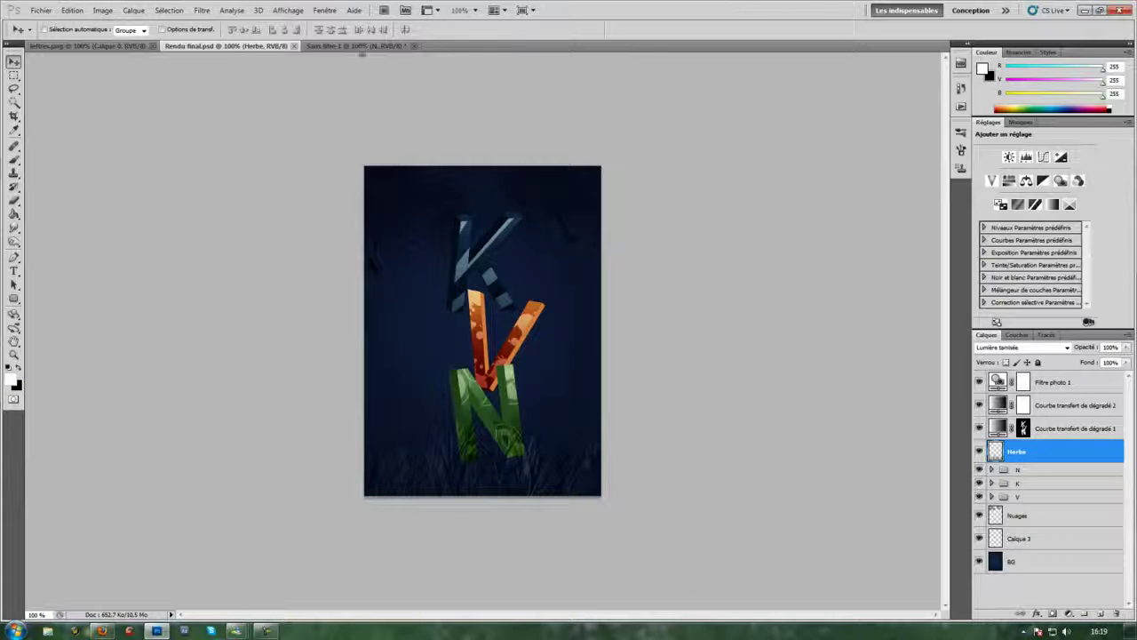
Step: Add a black-to-white Gradient Map adjustment layer above the letter groups in Sans titre-1 and set its blend mode to Lumière tamisée
left_click(355, 45)
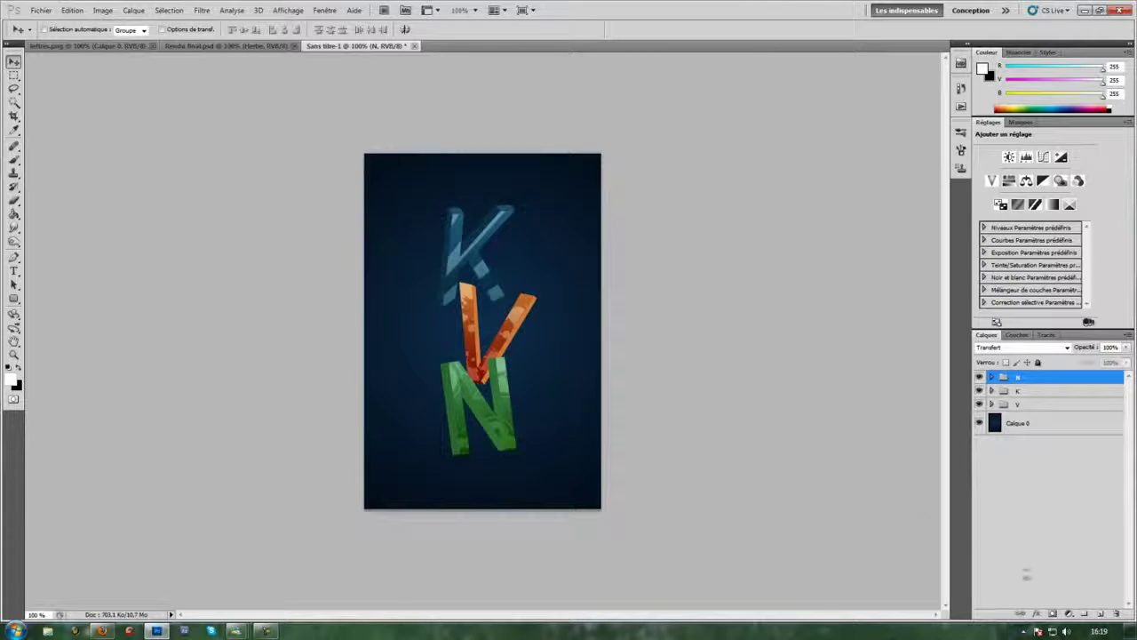
left_click(1069, 613)
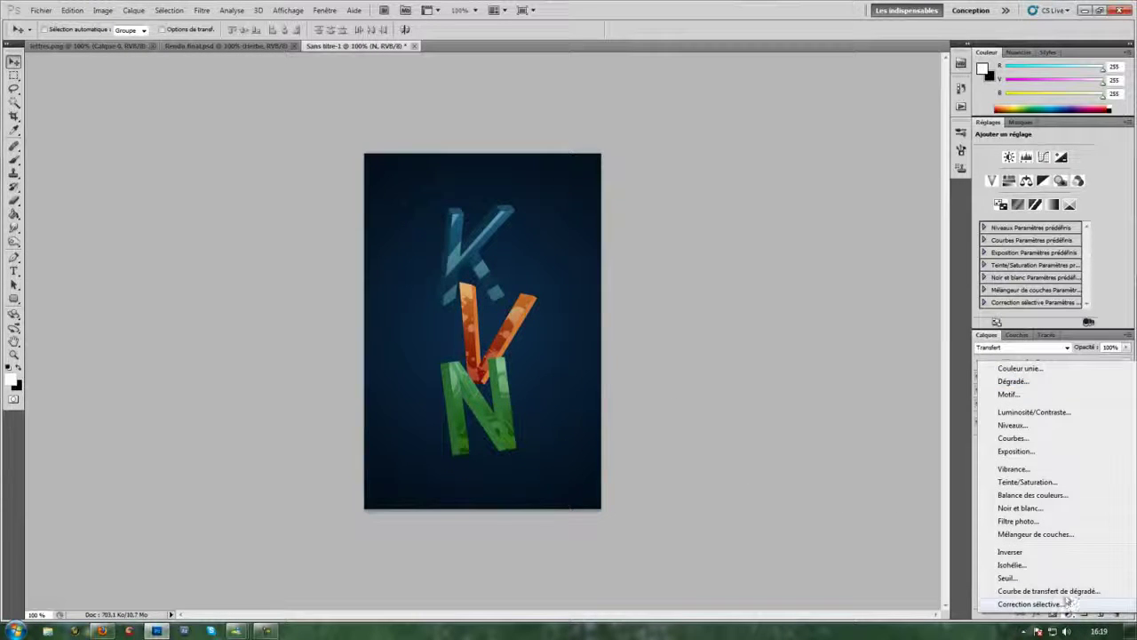
left_click(1066, 591)
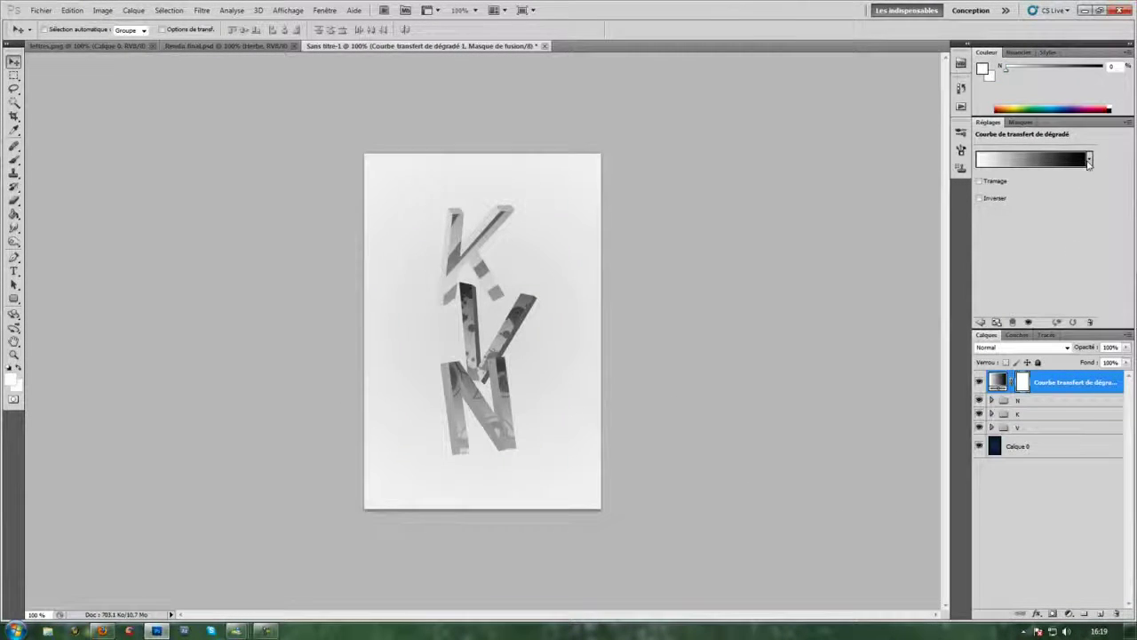
left_click(1089, 160)
left_click(1027, 190)
left_click(1089, 160)
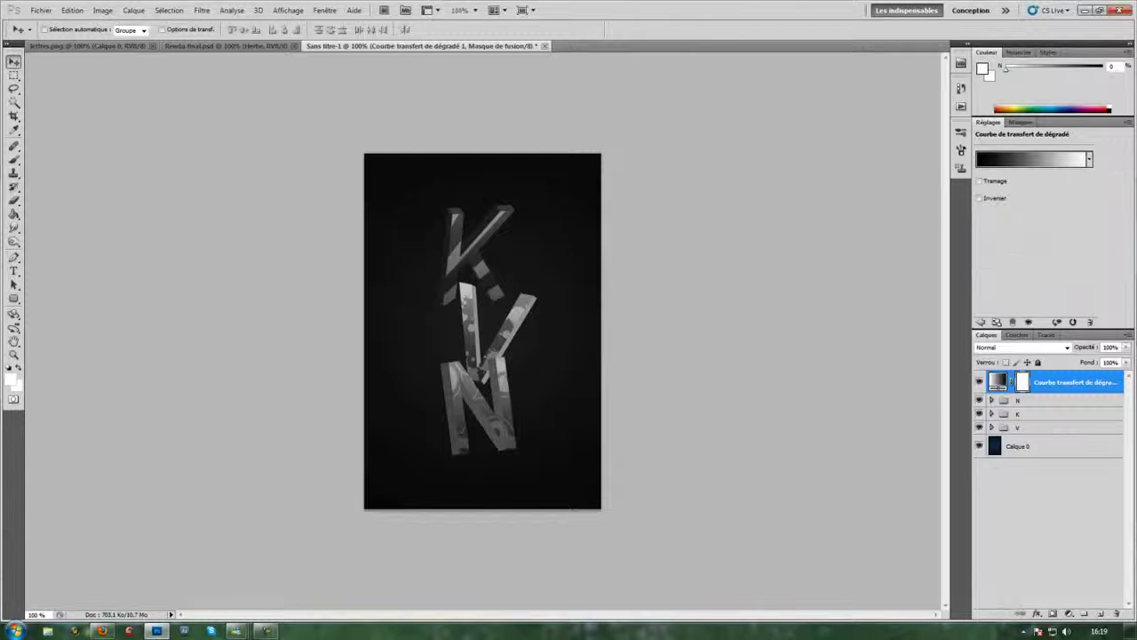
left_click(1039, 347)
left_click(1019, 197)
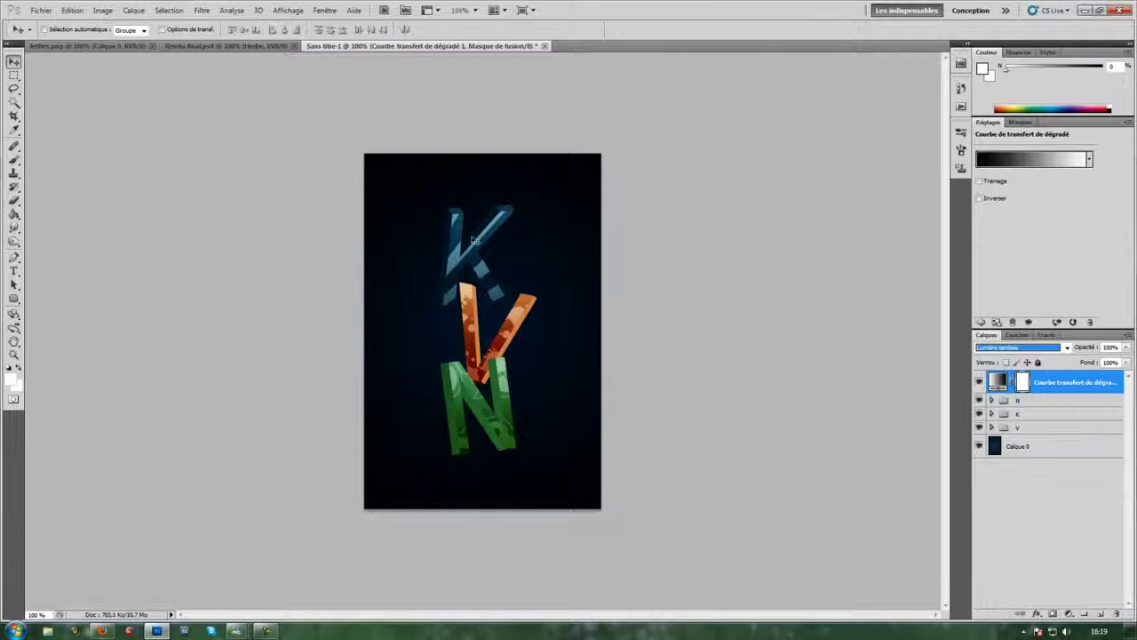
Step: Expand the groups N, K and V, and load the outline of the hidden base layer N as a selection
left_click(992, 400)
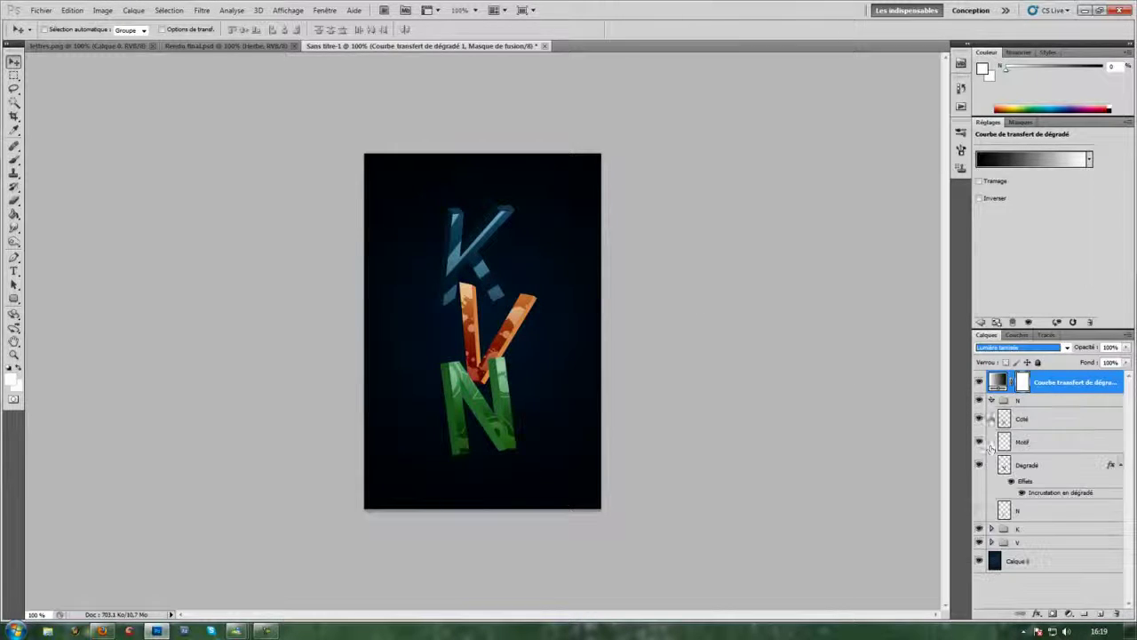
left_click(992, 529)
scroll(993, 569, "down", 2)
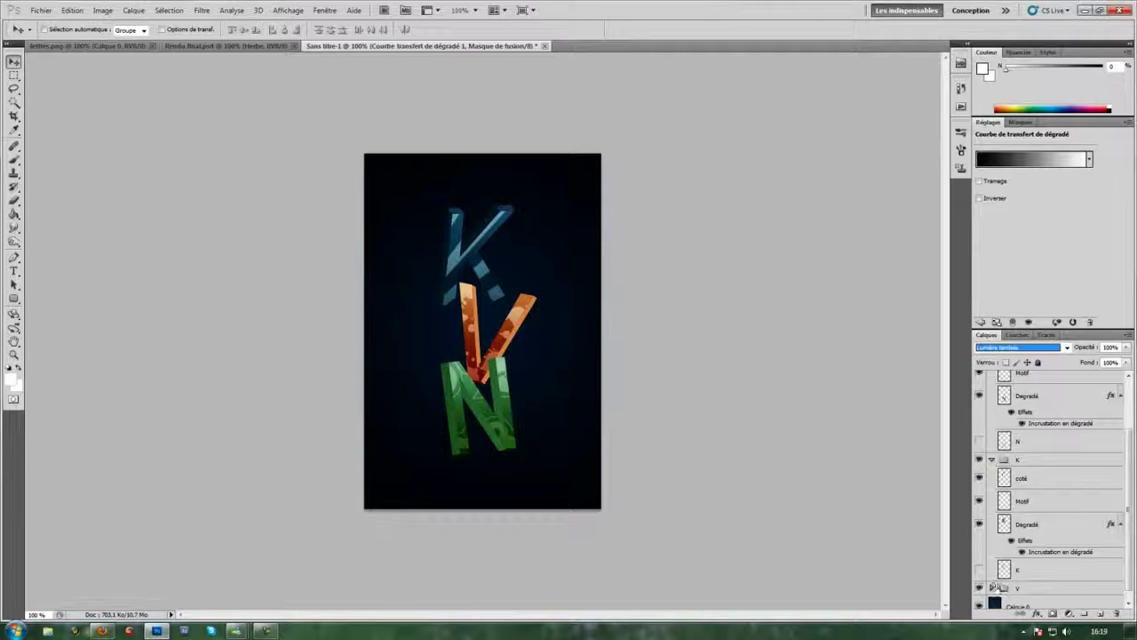
left_click(991, 588)
scroll(1039, 524, "up", 3)
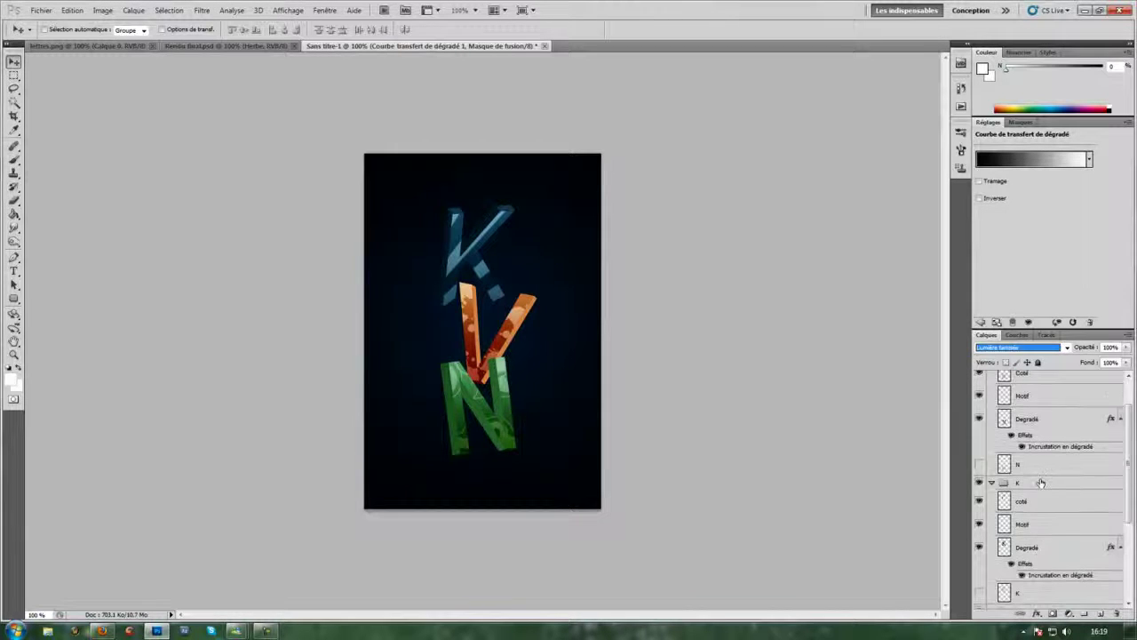
left_click(1002, 510)
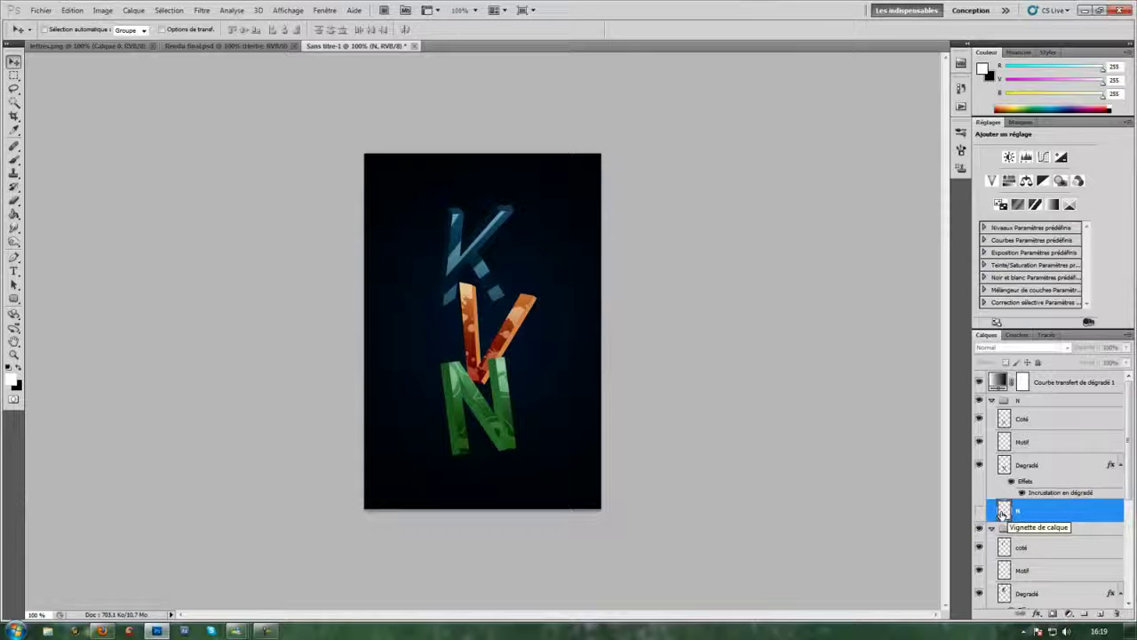
left_click(980, 512)
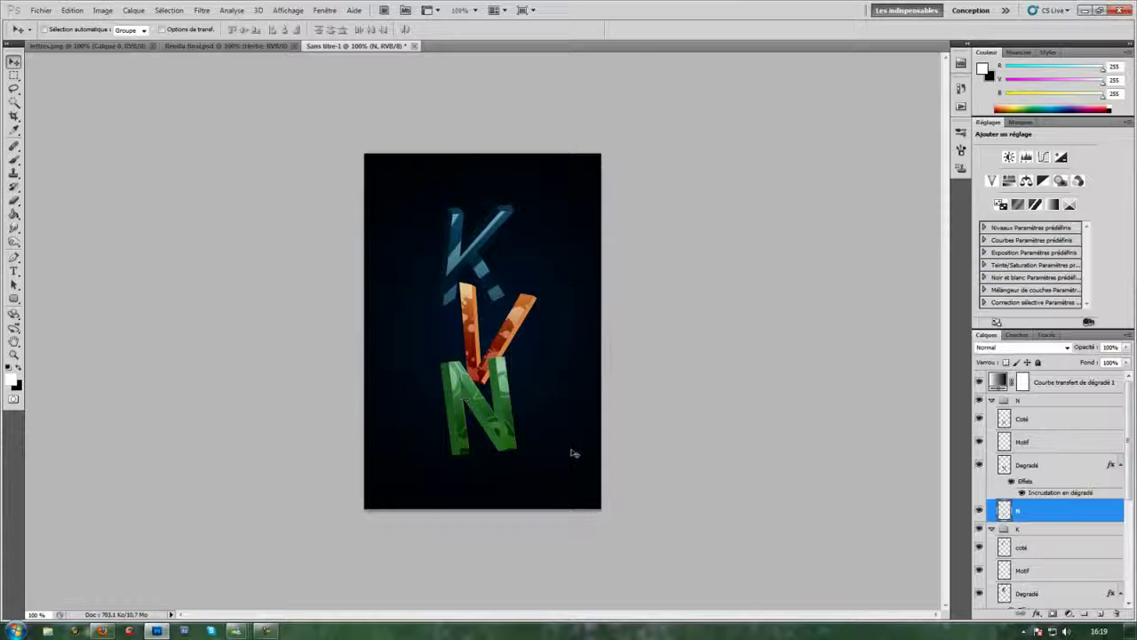
left_click(978, 513)
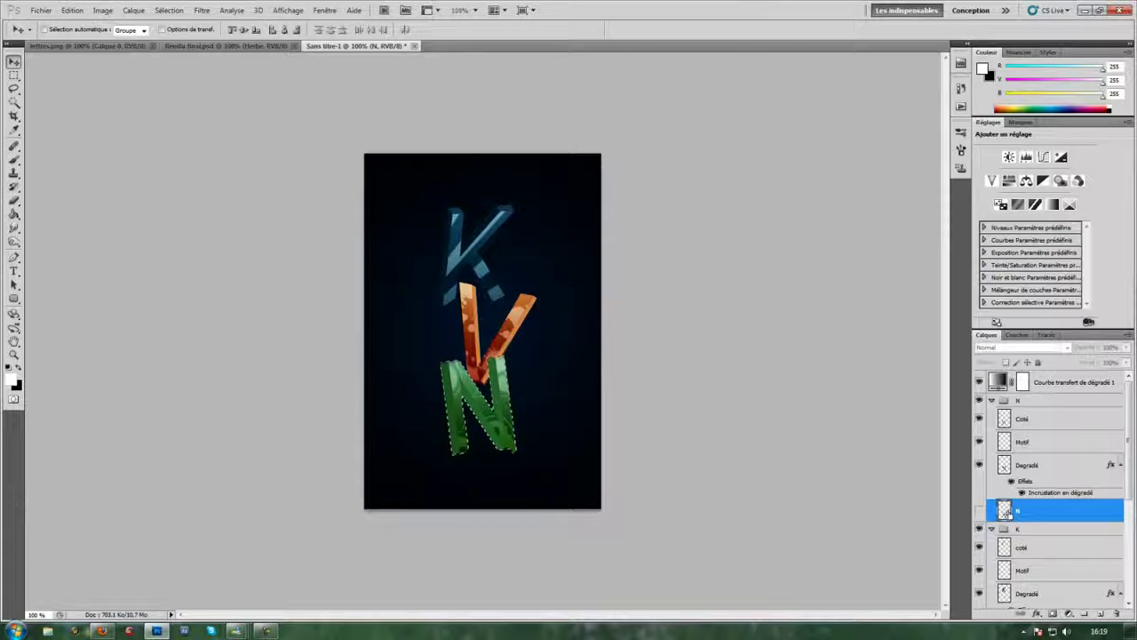
Step: Add the outlines of the hidden base layers K and V to the selection and invert it
left_click(991, 401)
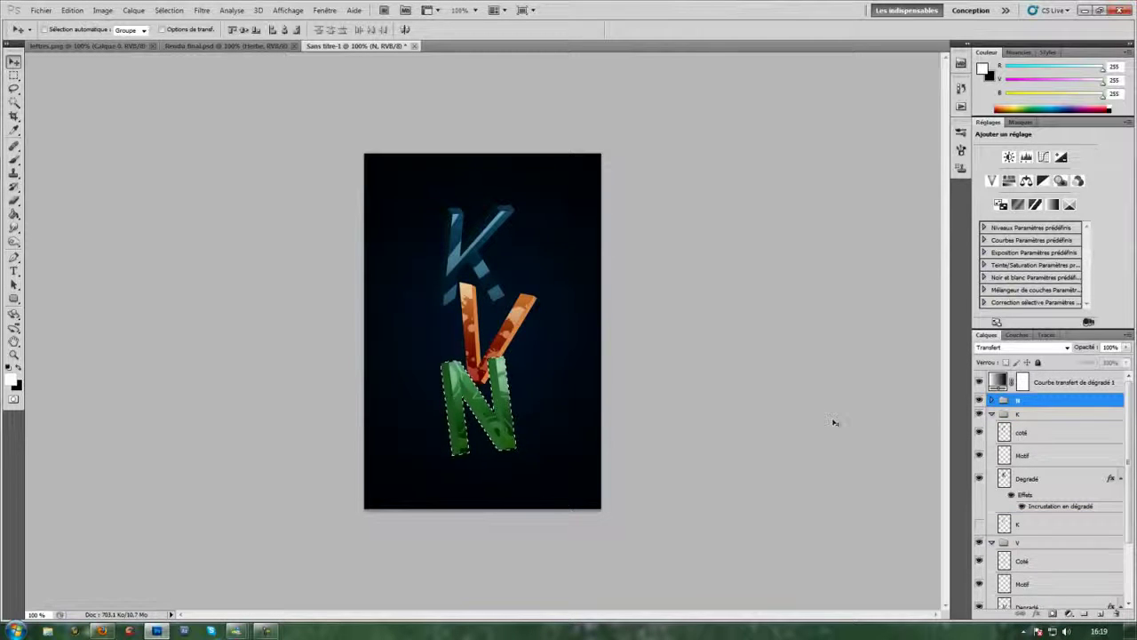
left_click(1003, 525, "ctrl+shift")
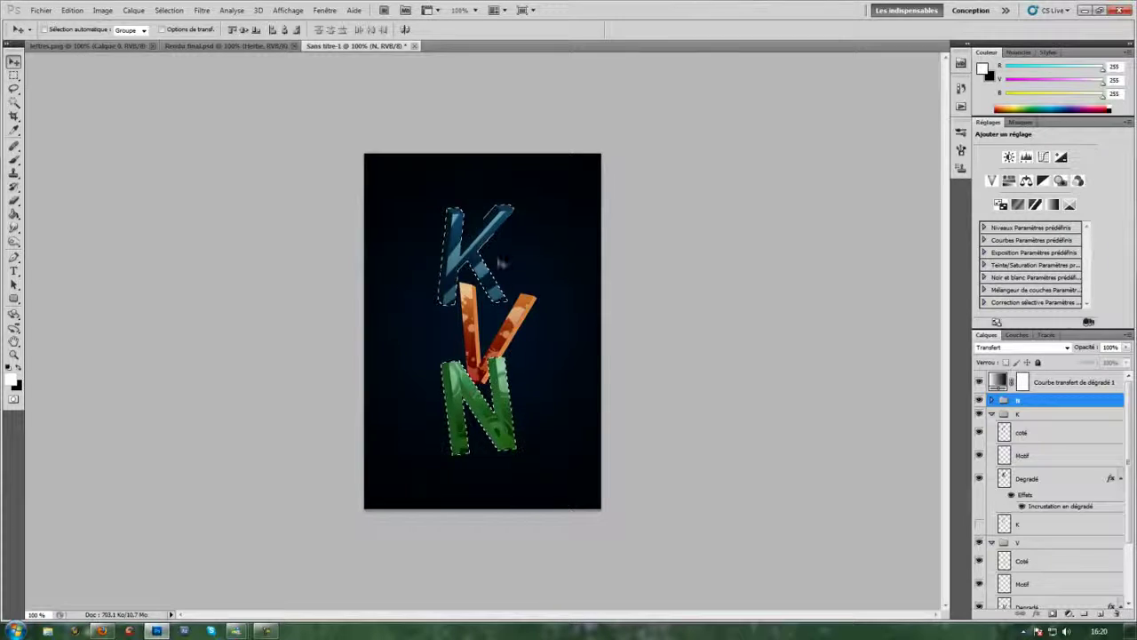
left_click(992, 414)
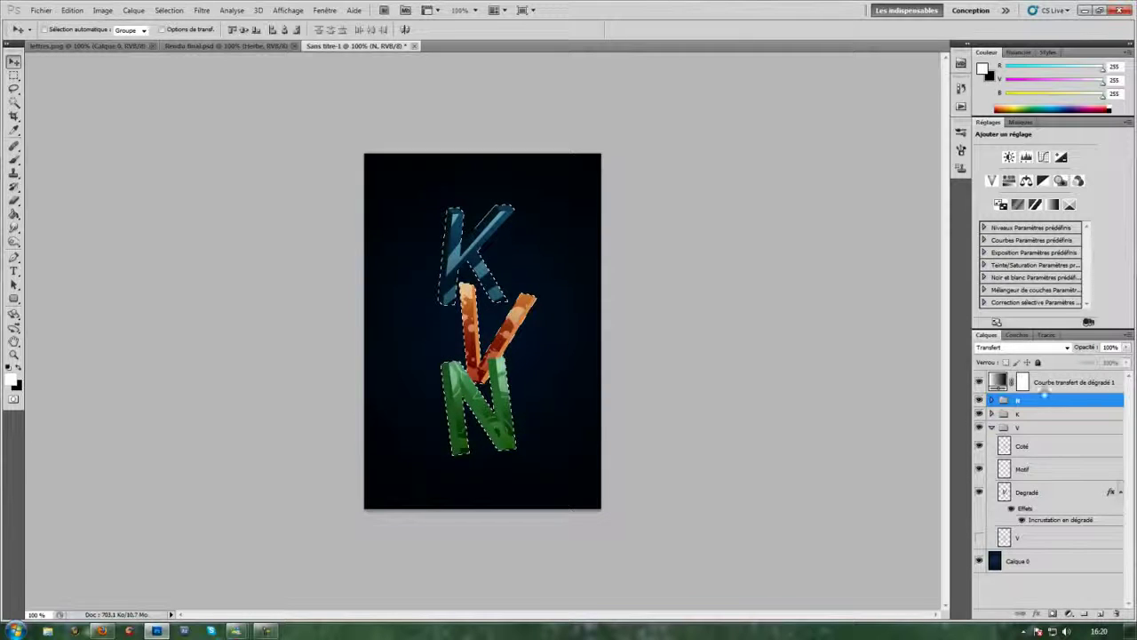
left_click(1002, 428)
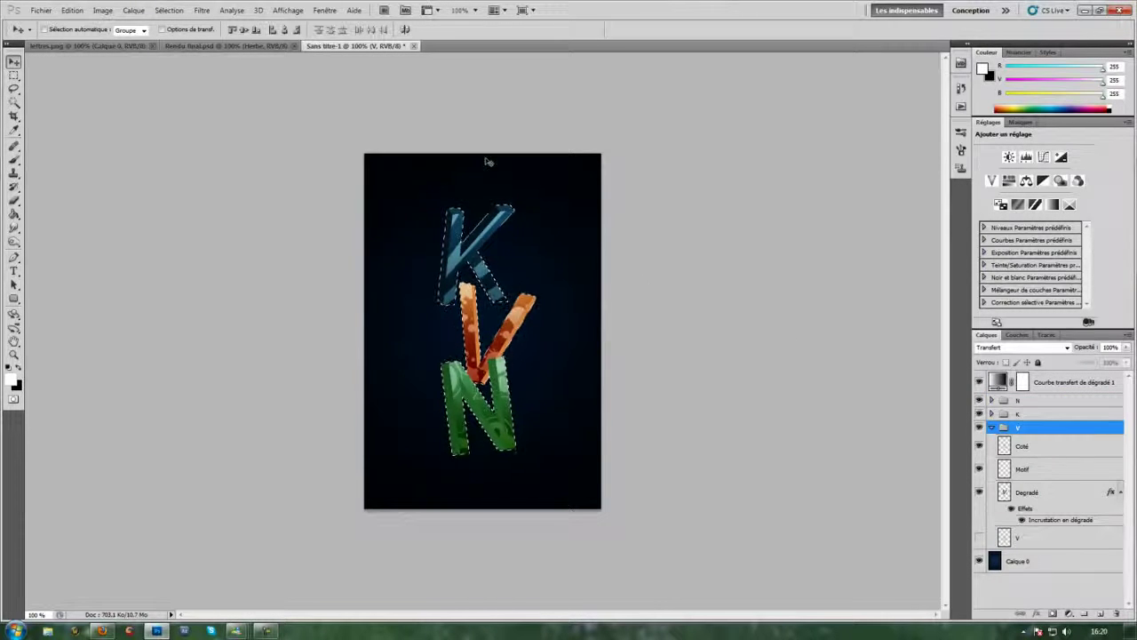
left_click(169, 10)
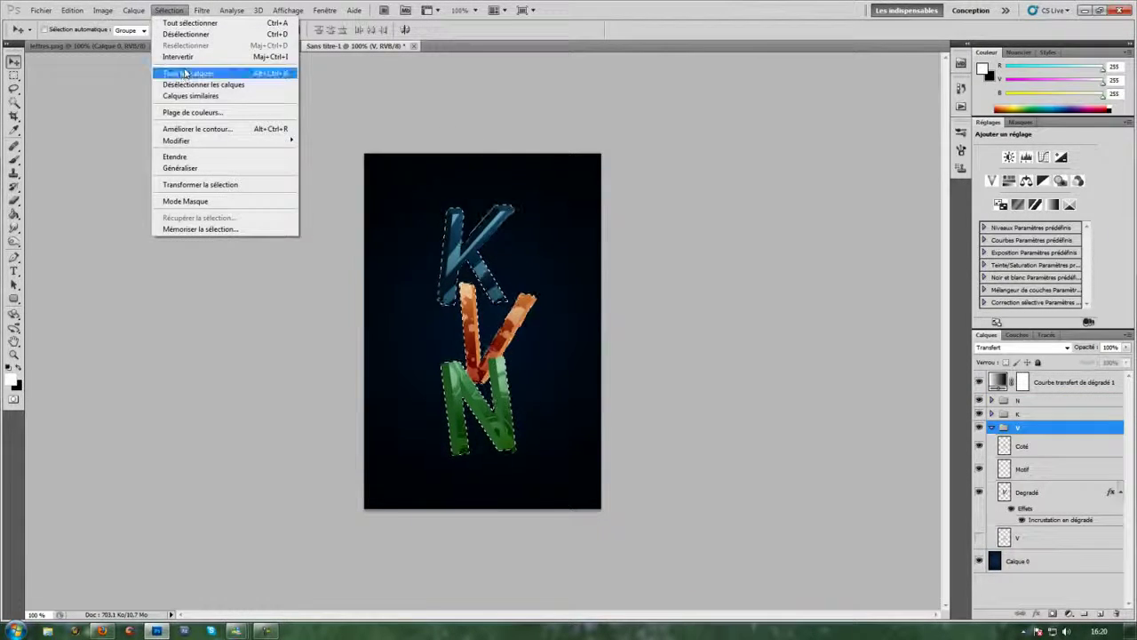
left_click(186, 63)
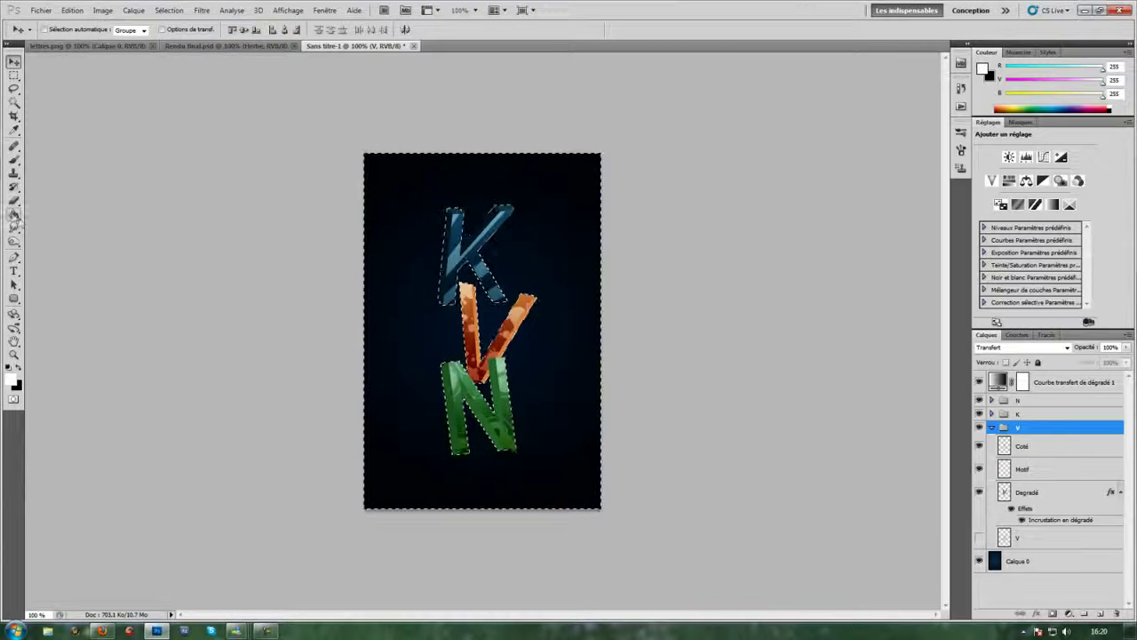
Step: Fill the area around the letters with black on the Gradient Map layer's mask using the Paint Bucket, and deselect
left_click(14, 214)
key("x")
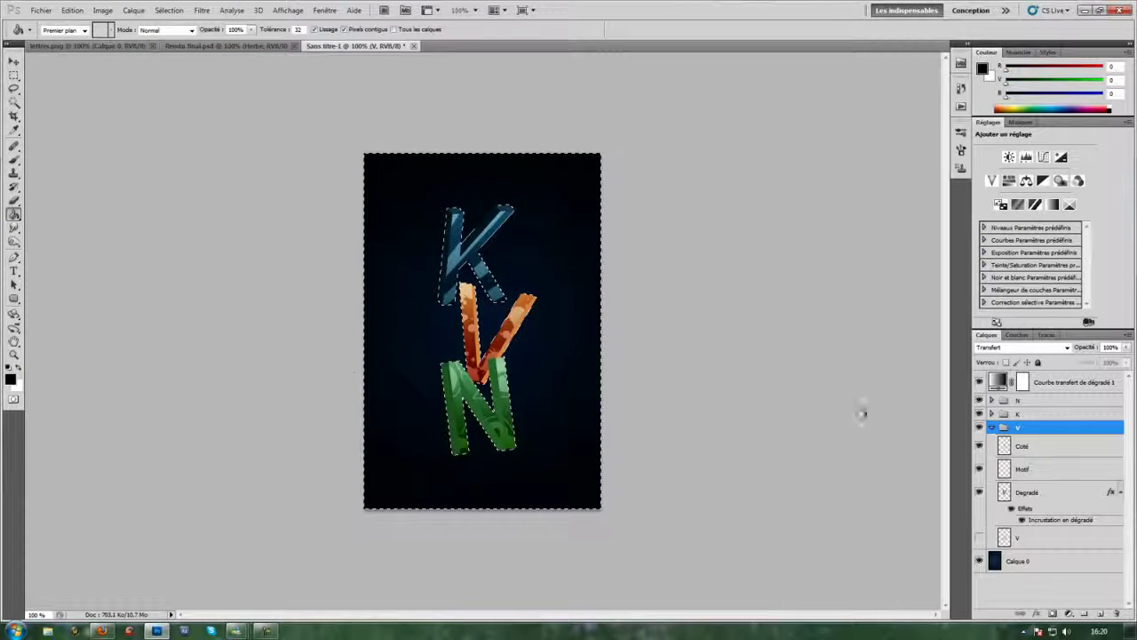
left_click(1023, 384)
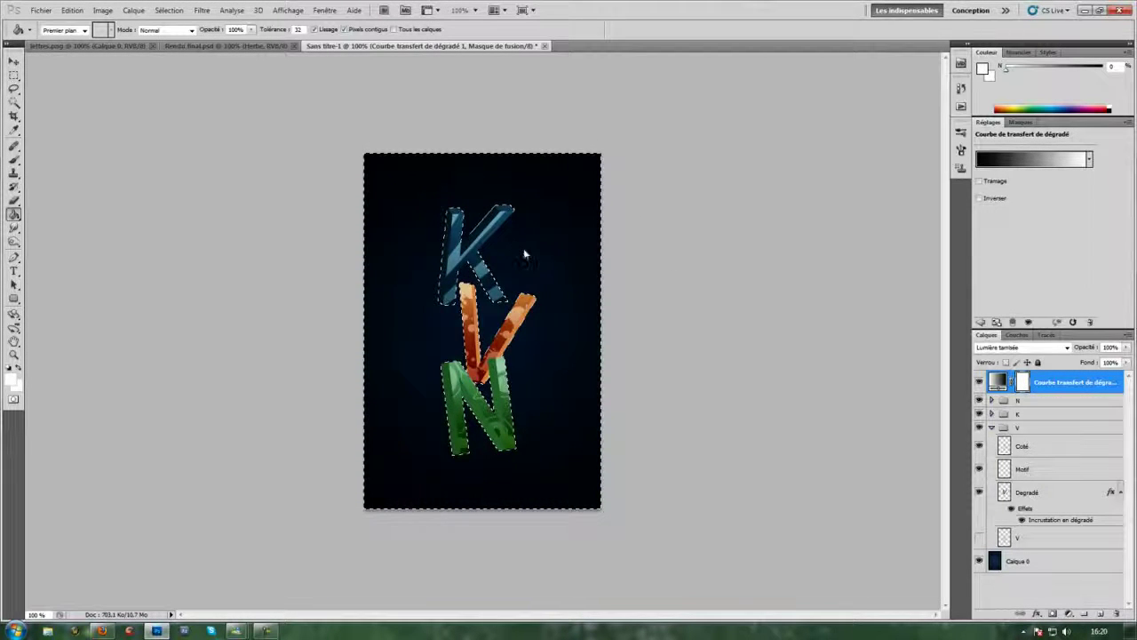
left_click(11, 378)
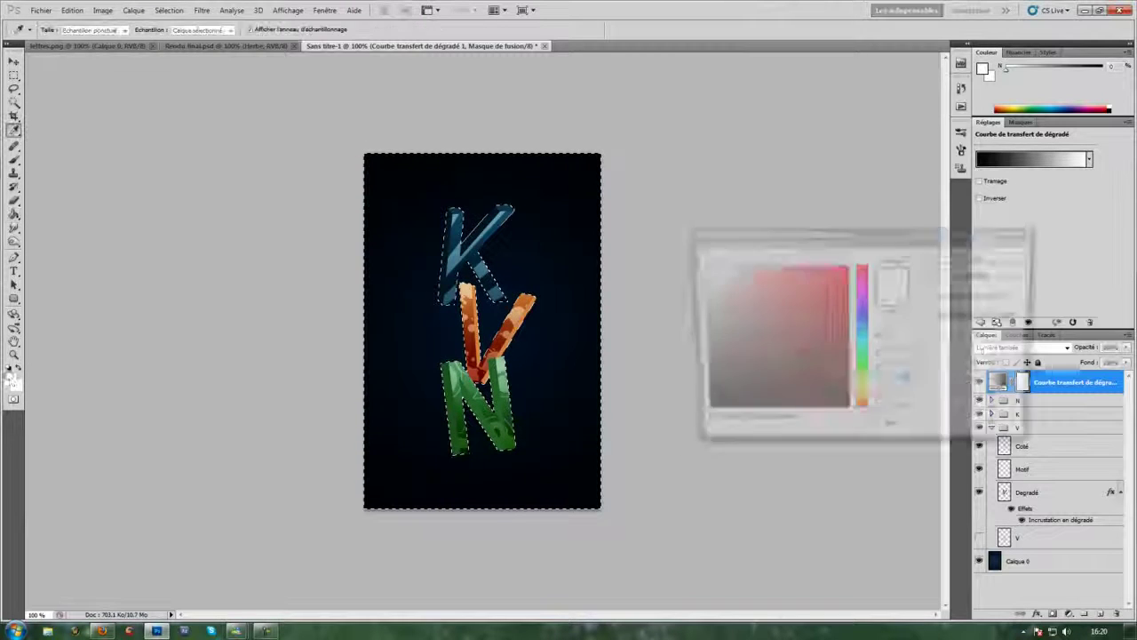
left_click(699, 413)
left_click(981, 257)
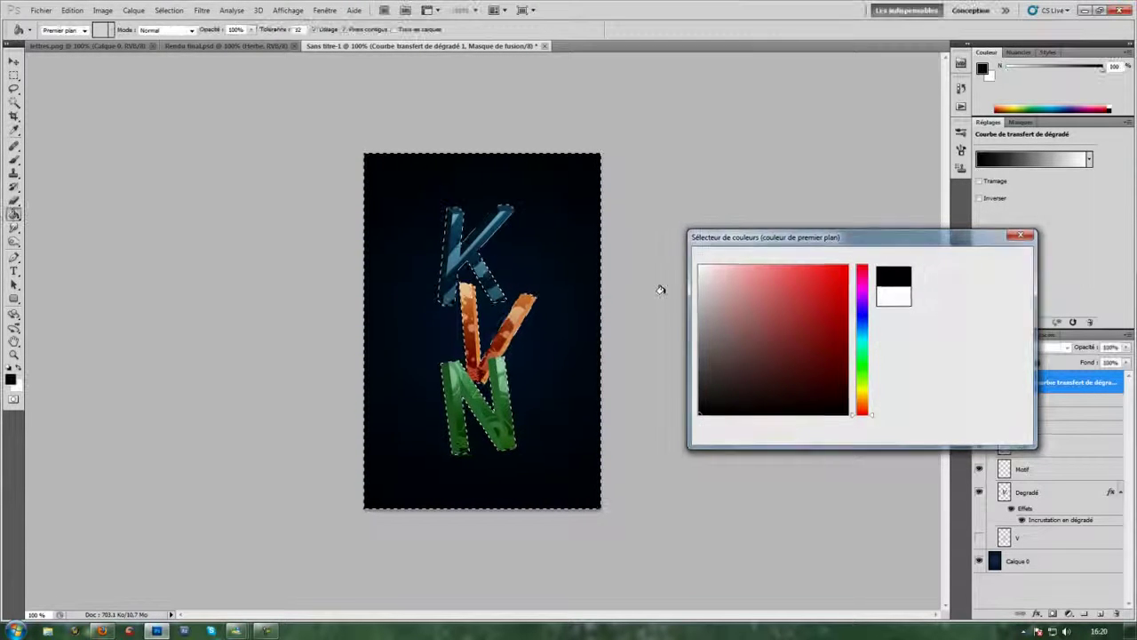
left_click(529, 228)
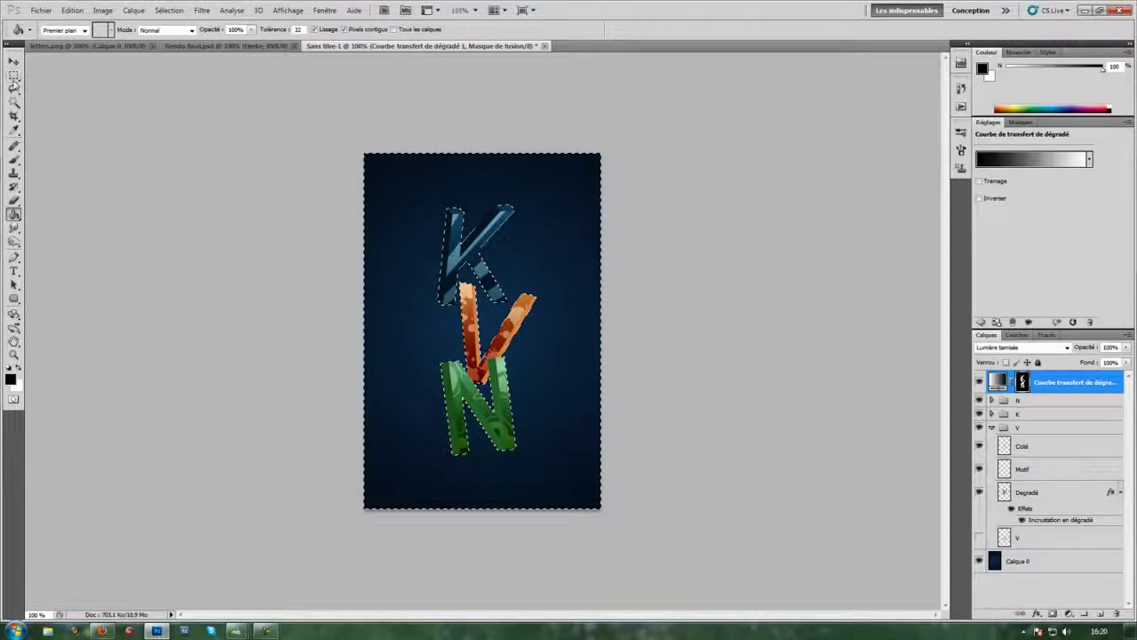
key("m")
left_click(458, 269)
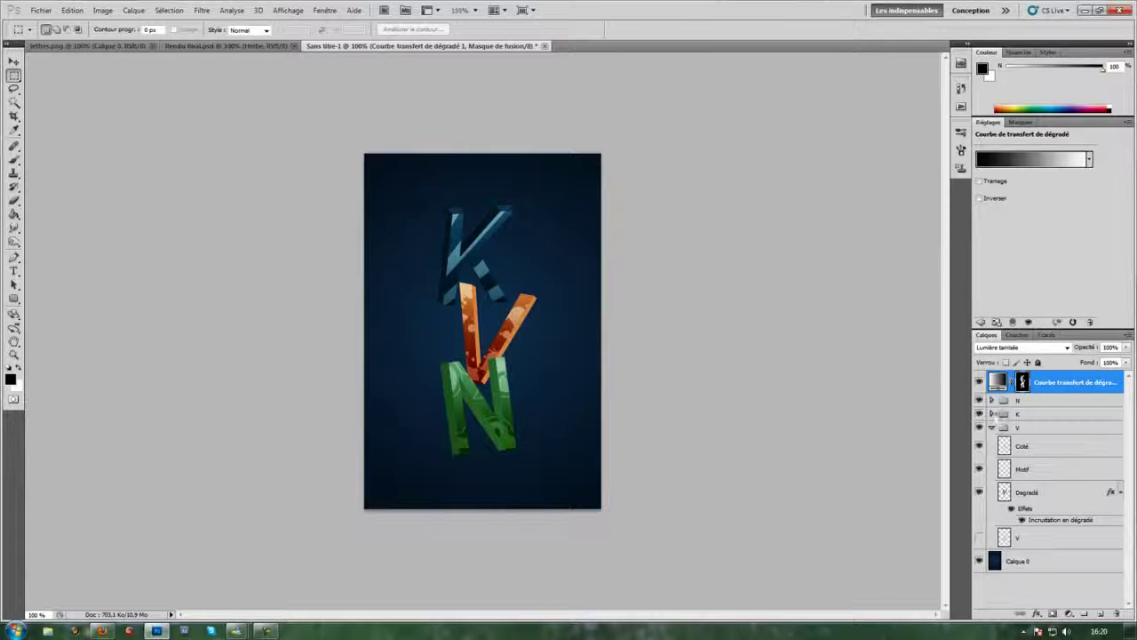
Step: Add a second Gradient Map adjustment layer with the violet-to-orange preset, blend mode Lumière tamisée and 52% opacity
left_click(1069, 614)
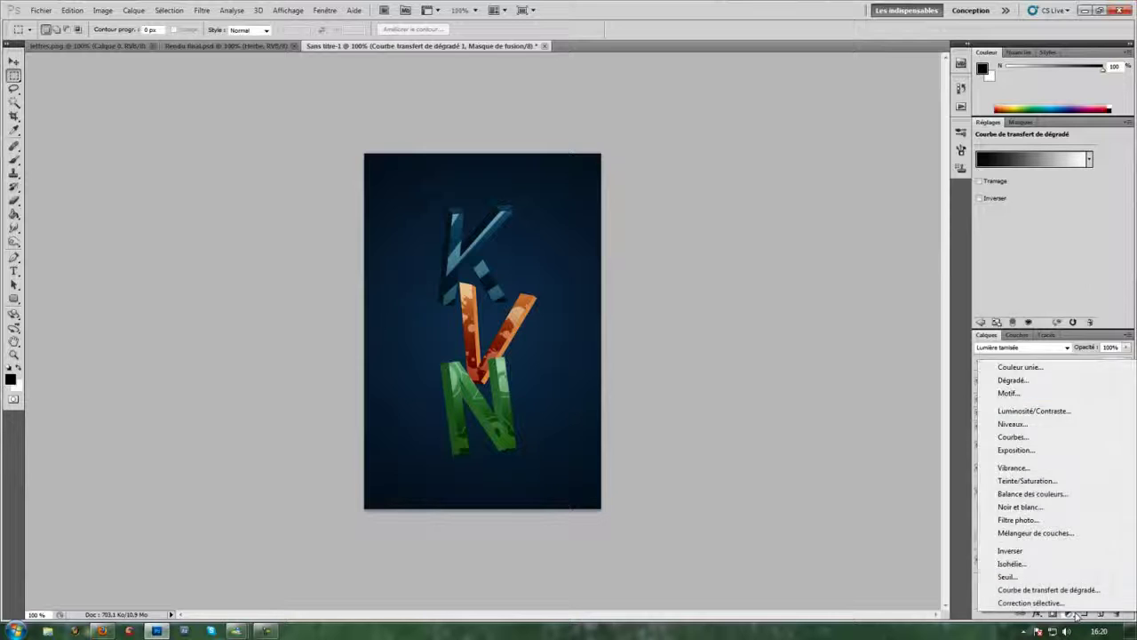
left_click(1048, 589)
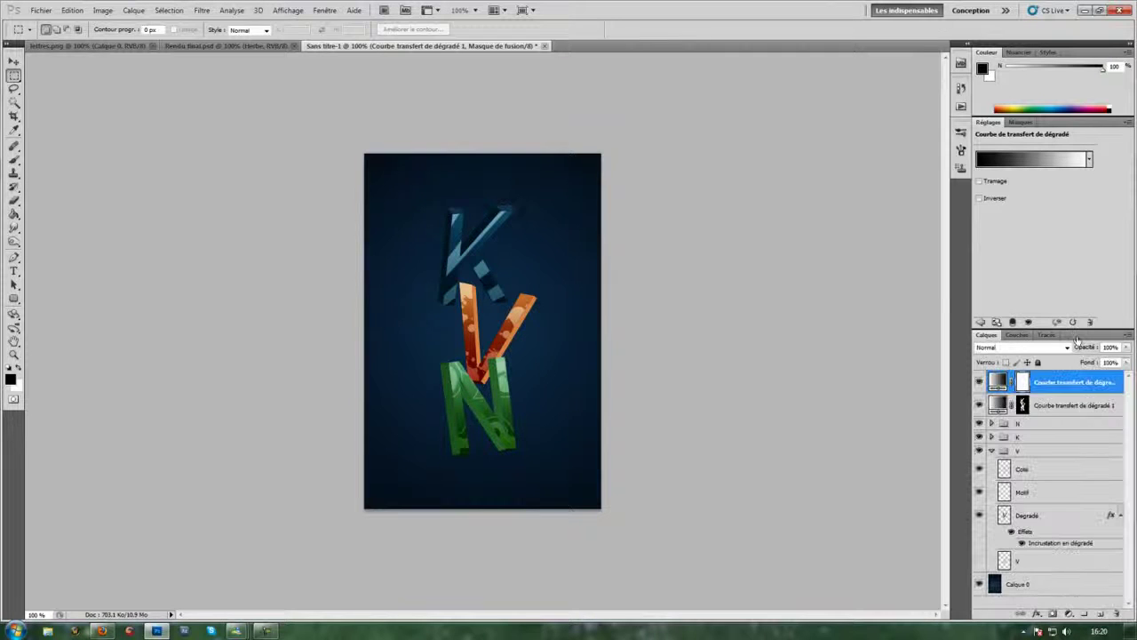
left_click(1021, 347)
left_click(1031, 198)
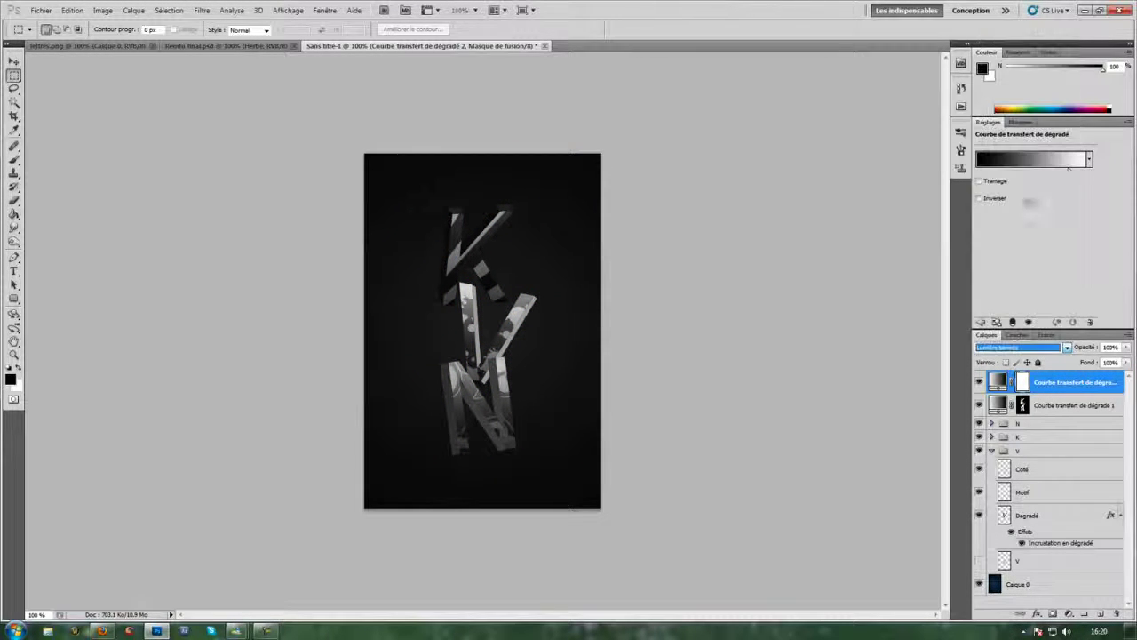
left_click(1089, 159)
left_click(1066, 185)
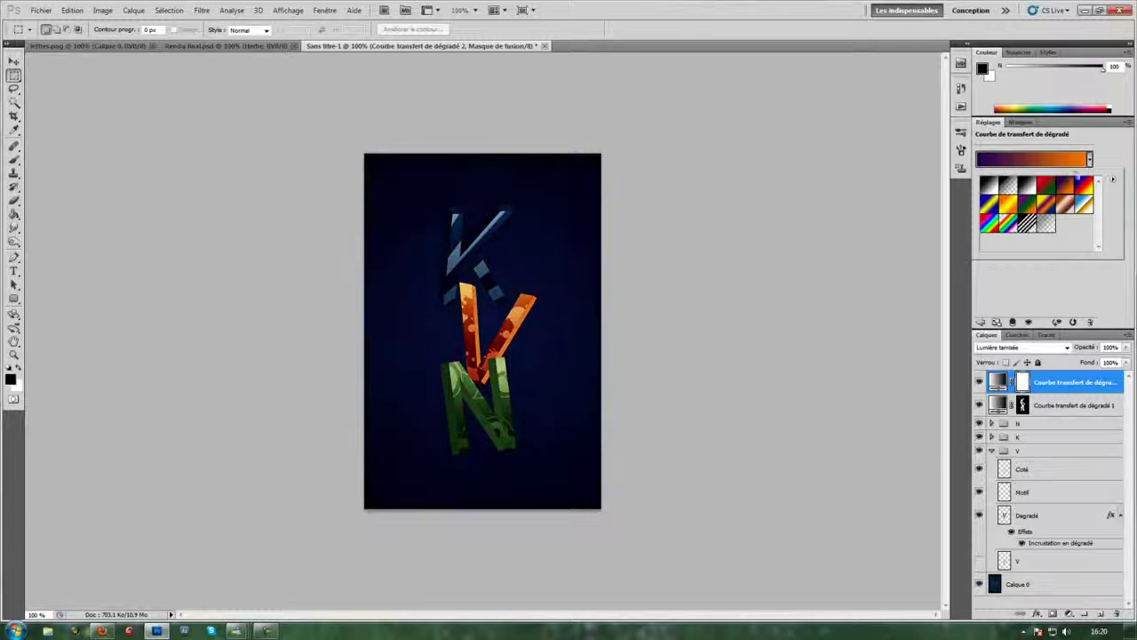
left_click(1089, 160)
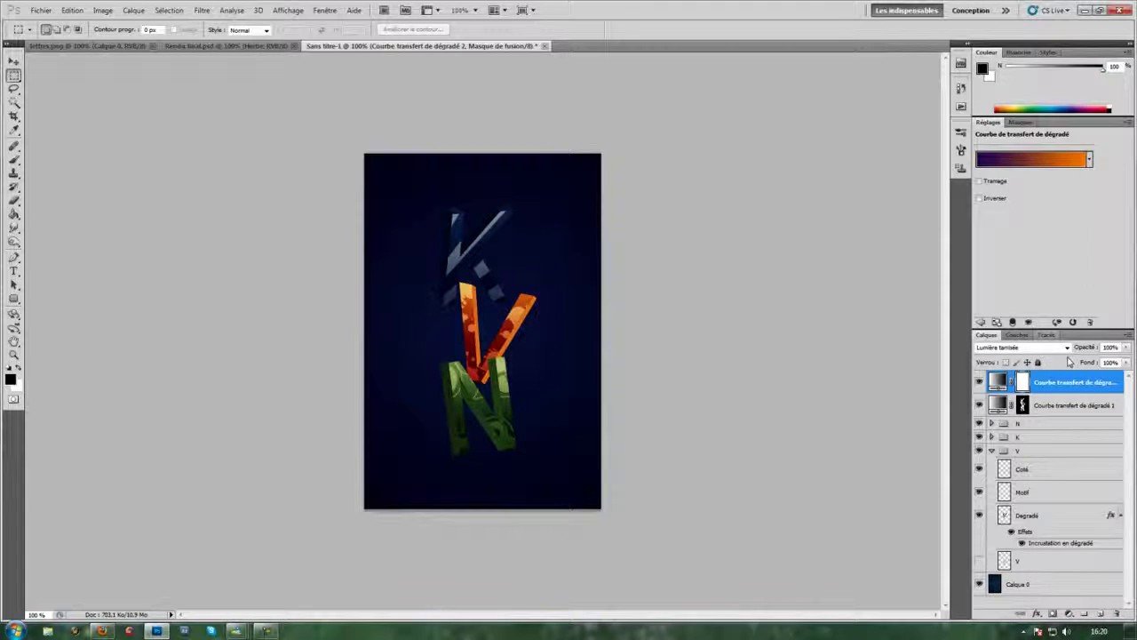
left_click_drag(1091, 348, 1063, 348)
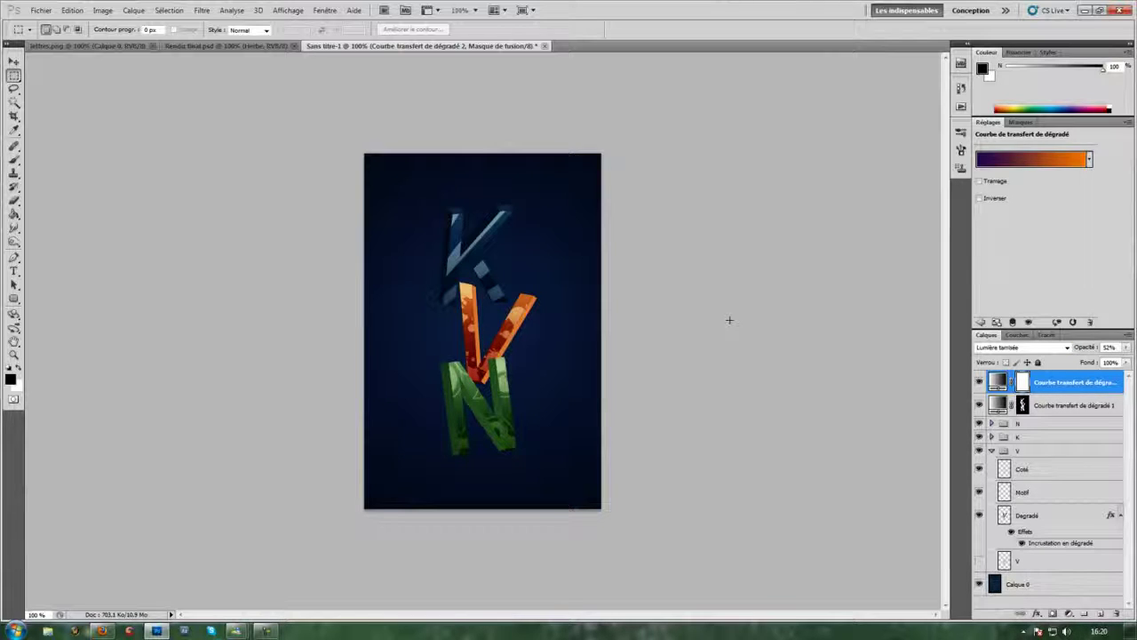
Step: Add a Photo Filter adjustment layer with the Sépia filter, switch it to the Couleur option and set its density to about 35%
left_click(1072, 614)
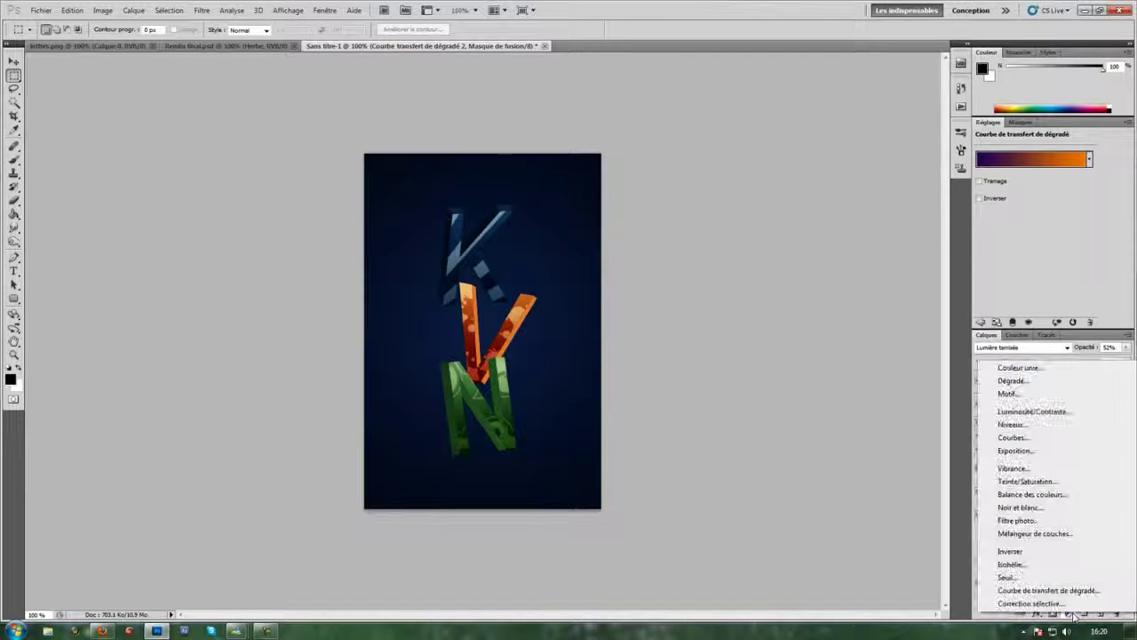
left_click(1049, 523)
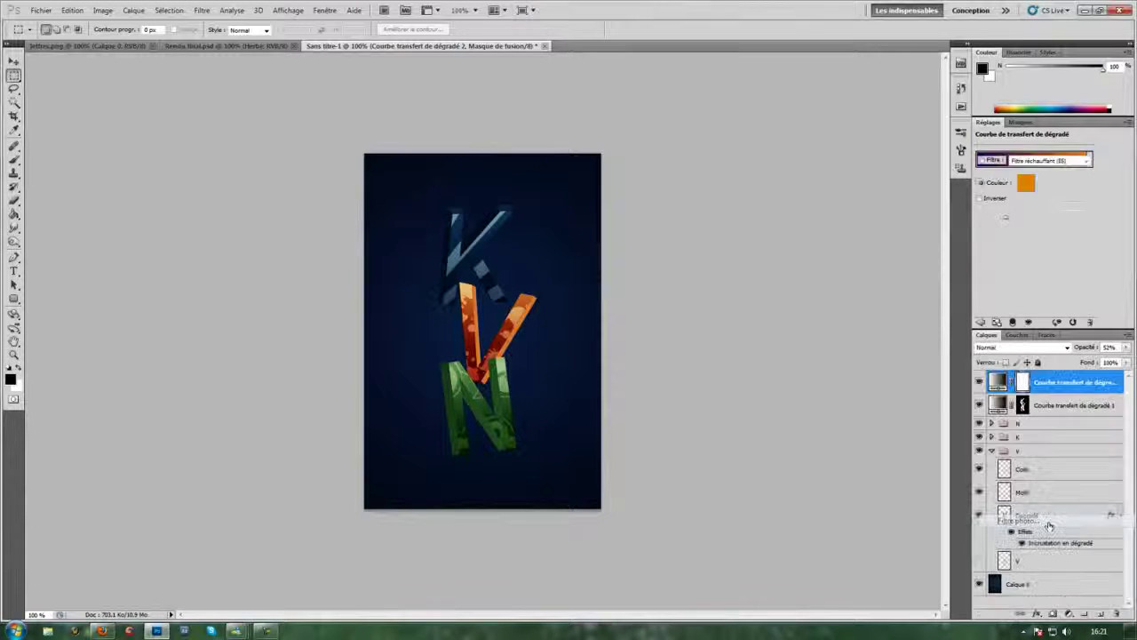
left_click(1045, 161)
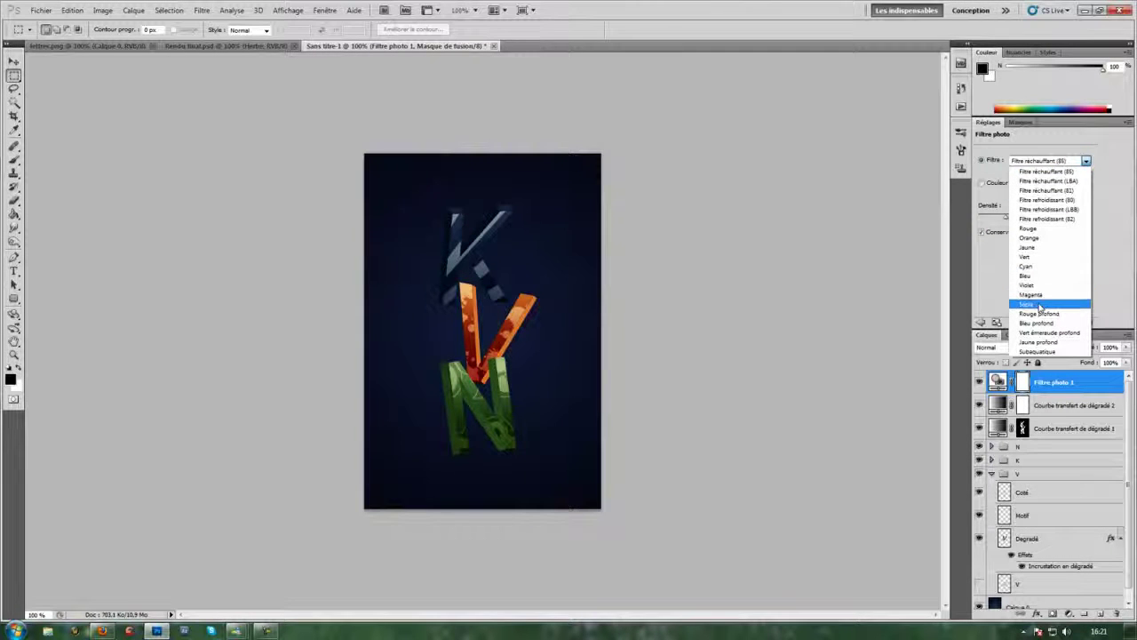
left_click(1038, 302)
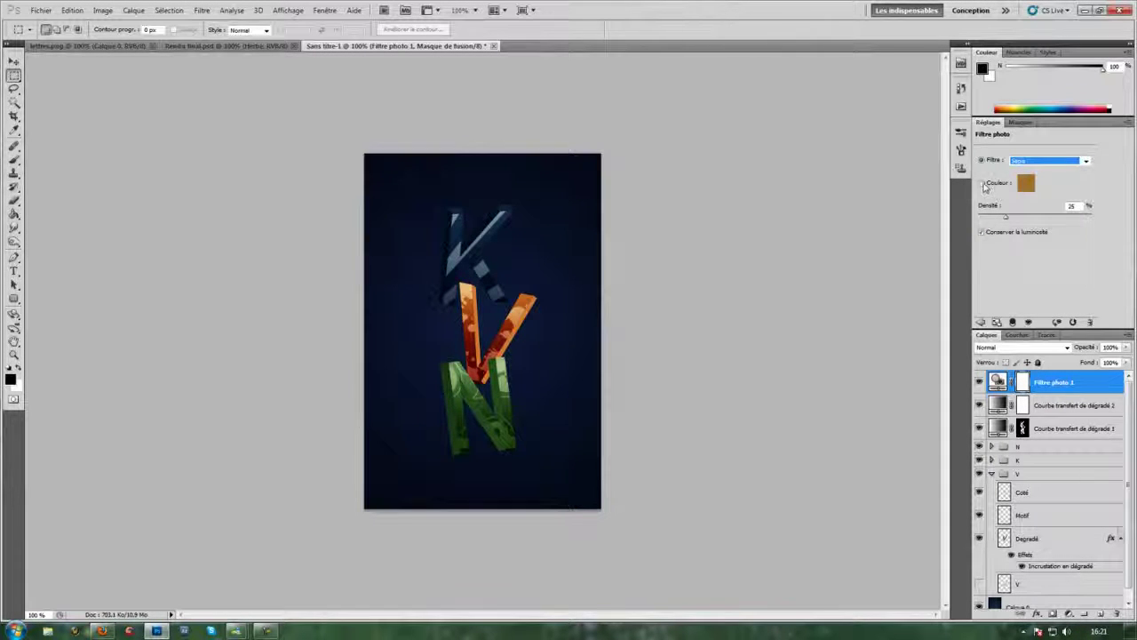
left_click(982, 183)
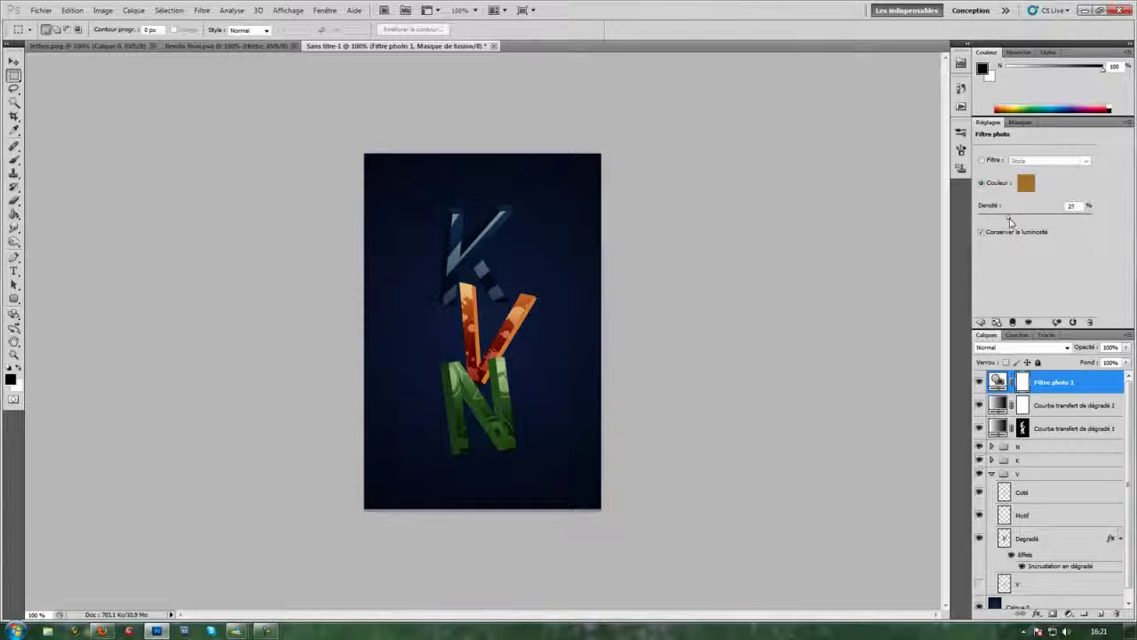
left_click_drag(1005, 217, 1018, 222)
Step: Compare the poster's colours with Rendu final.psd and return to Sans titre-1
left_click(56, 46)
left_click(213, 46)
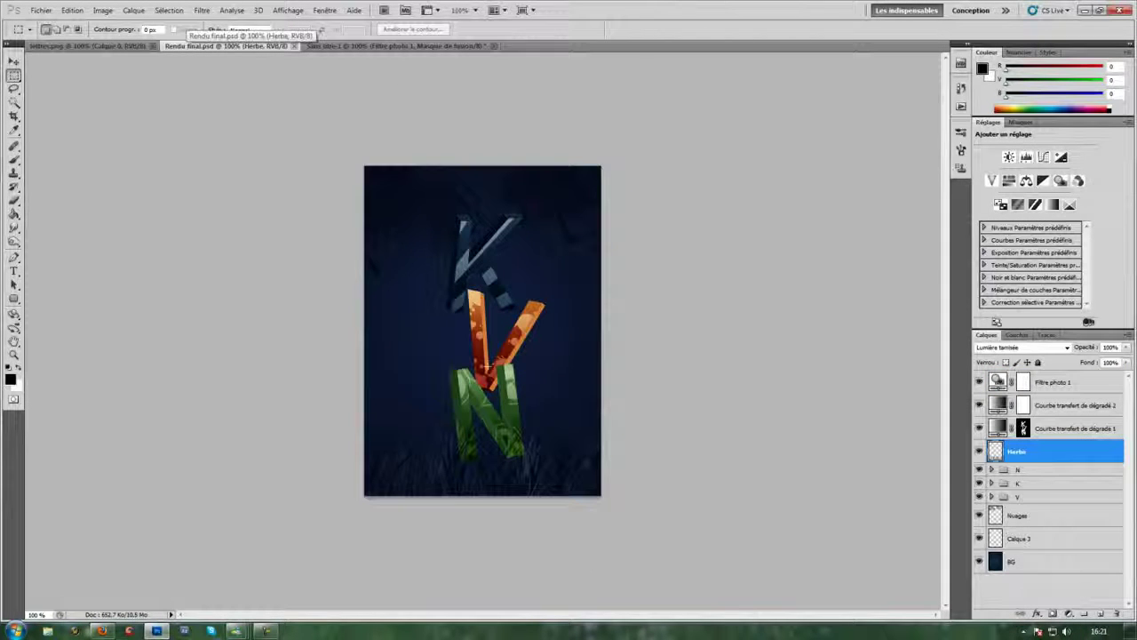
left_click(393, 45)
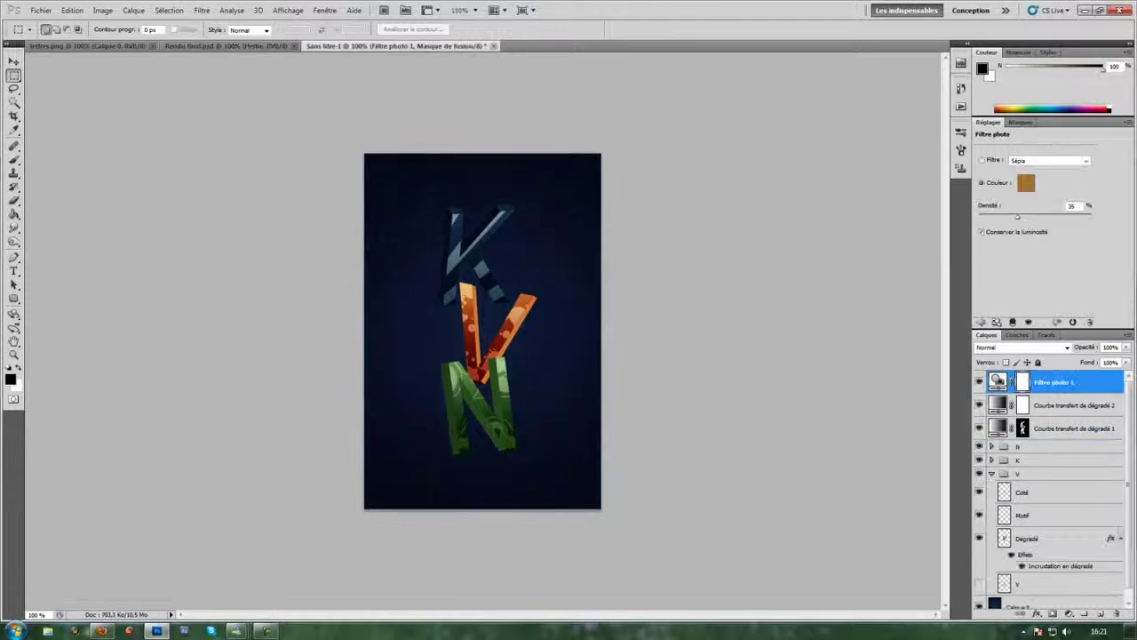